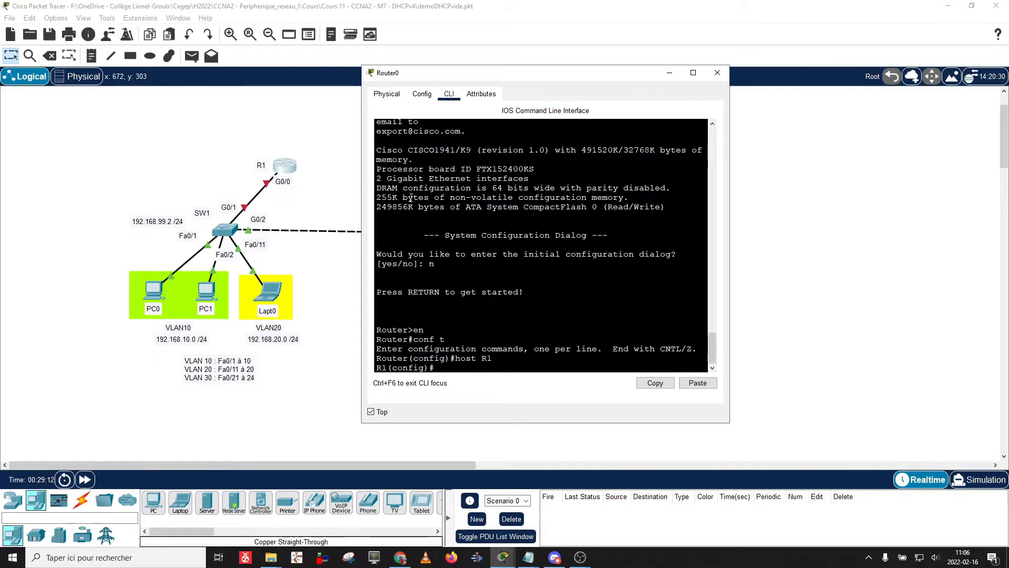
Create R1 subinterface g0/0.10 with description VLAN10 and dot1Q 10 encapsulation.
{"action": "type", "text": "int"}
{"action": "type", "text": " g0"}
{"action": "type", "text": ".0"}
{"action": "type", "text": "/"}
{"action": "type", "text": "0.10"}
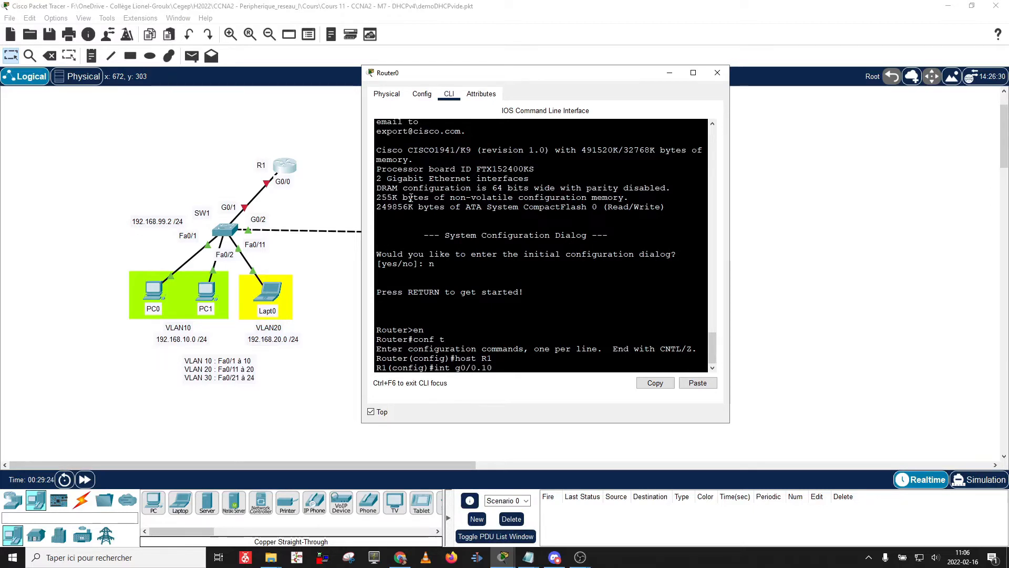
{"action": "key", "text": "Return"}
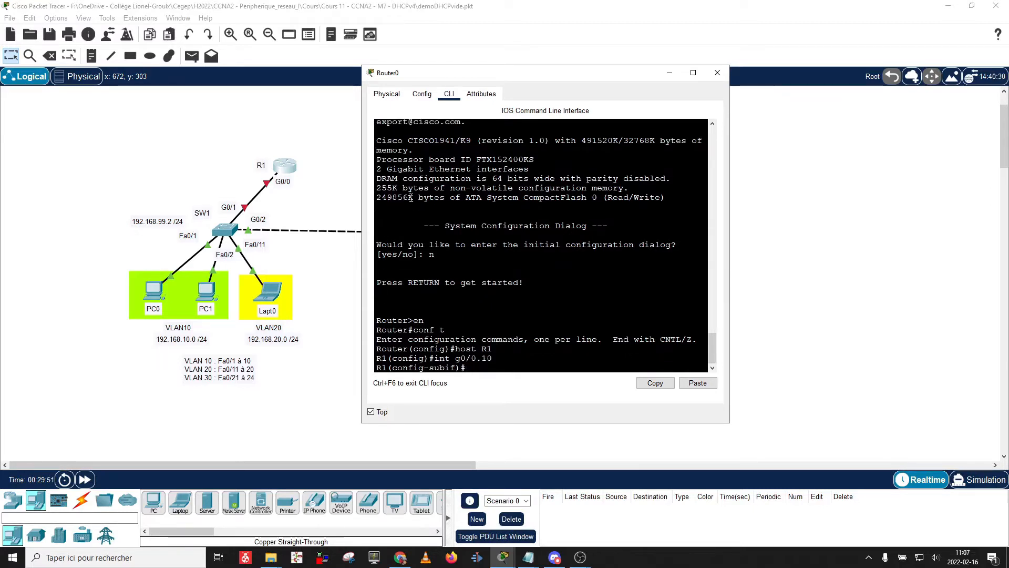
{"action": "type", "text": "desc"}
{"action": "type", "text": " VLAN"}
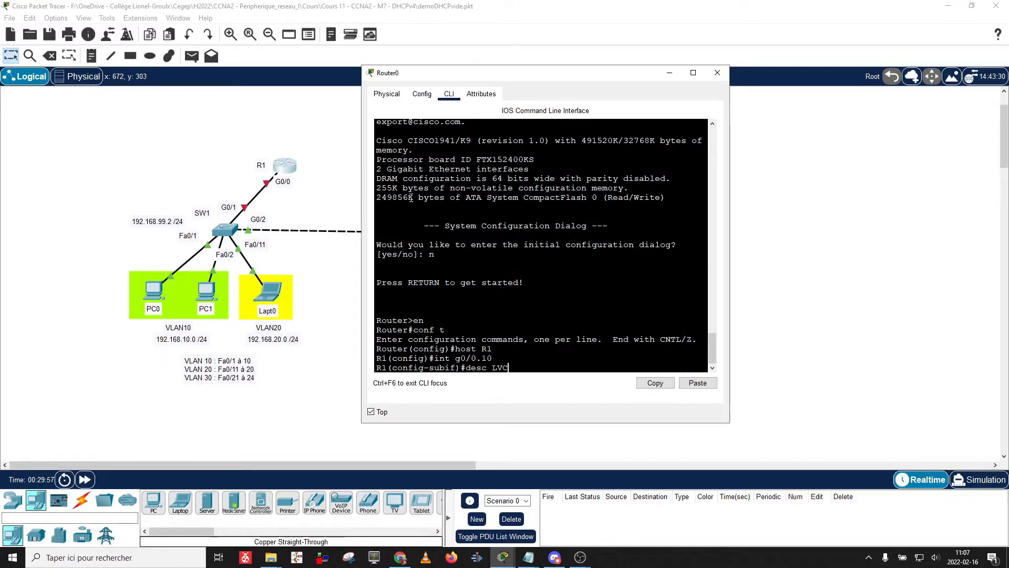
{"action": "type", "text": "10"}
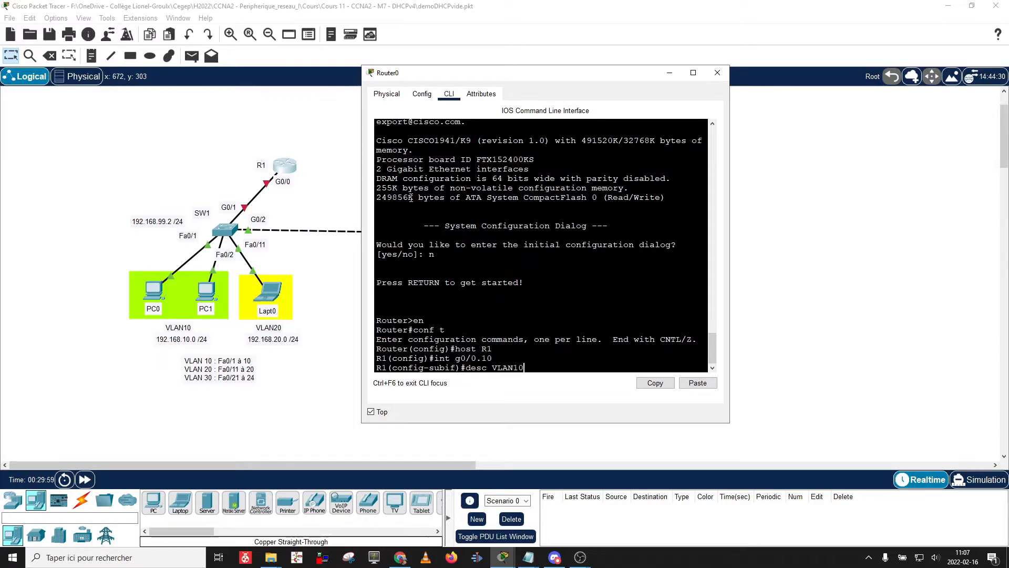
{"action": "key", "text": "Return"}
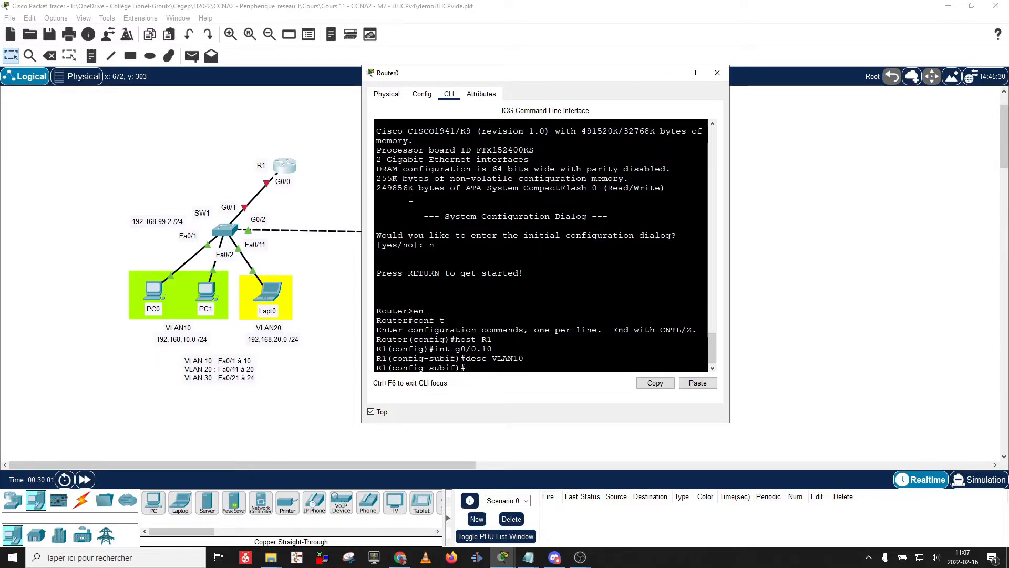
{"action": "type", "text": "enca"}
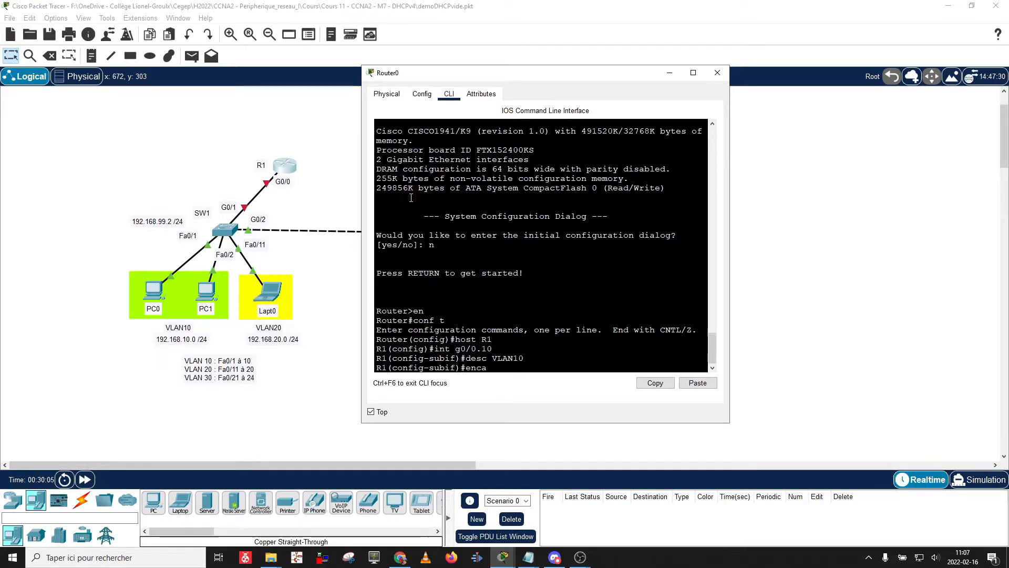
{"action": "type", "text": "p dot"}
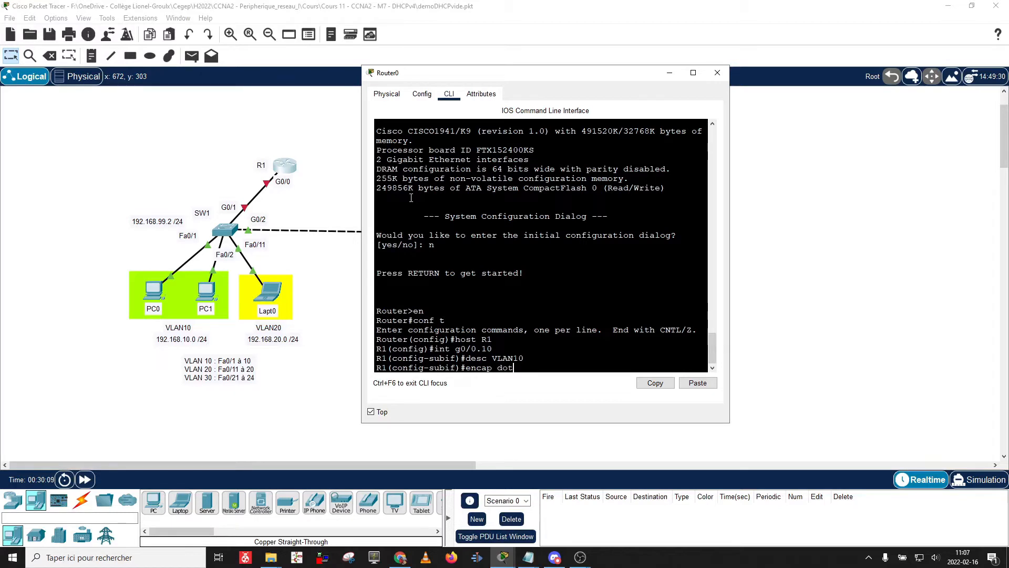
{"action": "type", "text": "1"}
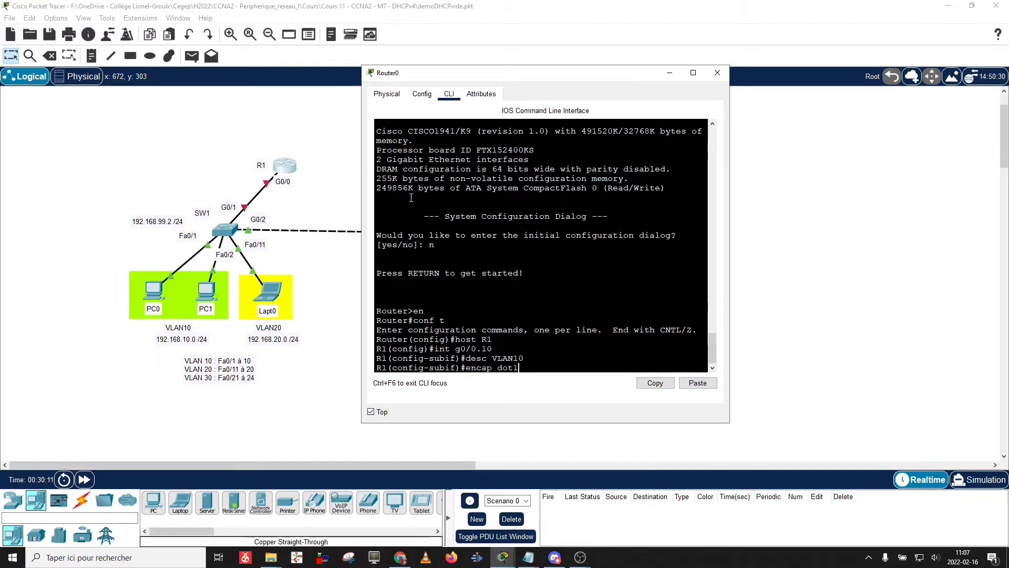
{"action": "type", "text": "Q 1"}
{"action": "type", "text": "0"}
{"action": "key", "text": "Return"}
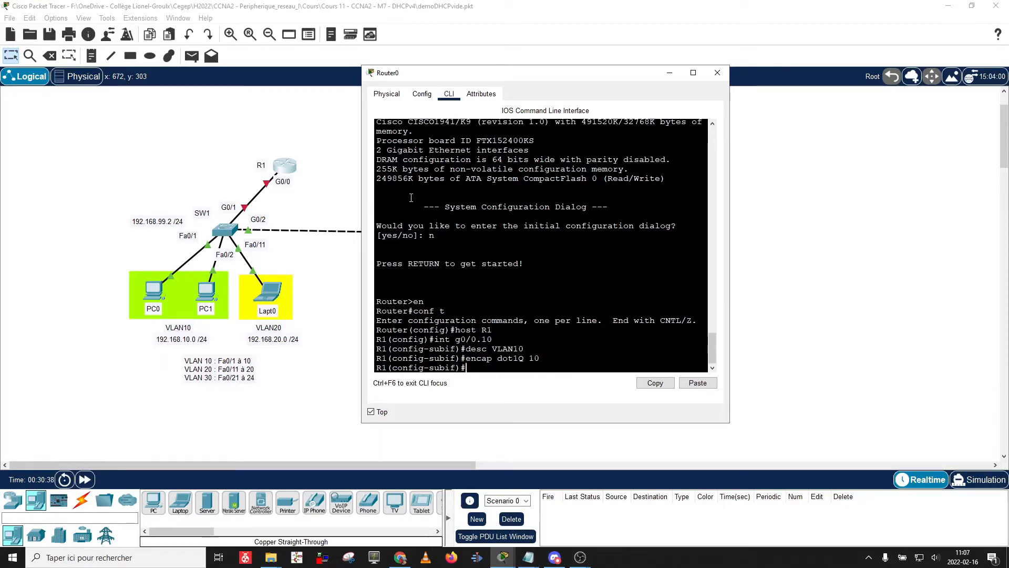
Assign it 192.168.10.1 255.255.255.0 and return to global configuration.
{"action": "type", "text": "ip add"}
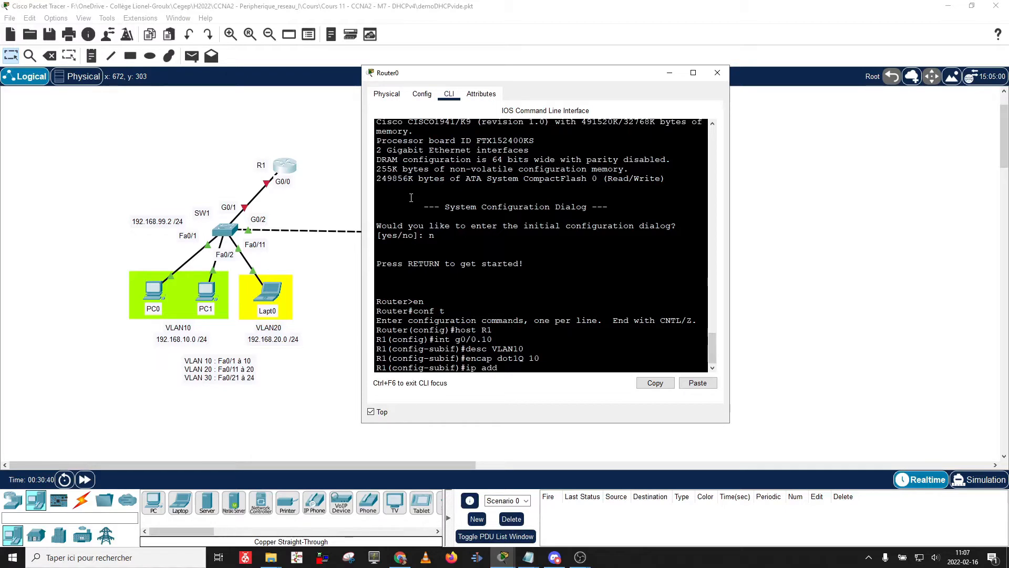
{"action": "type", "text": " 192.168.10."}
{"action": "type", "text": "1"}
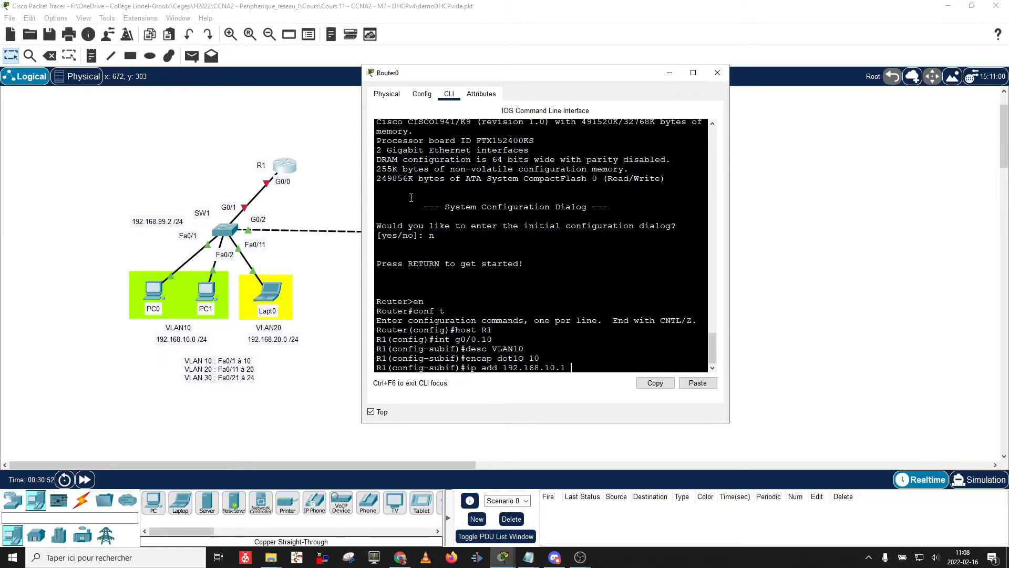
{"action": "type", "text": " 255.255."}
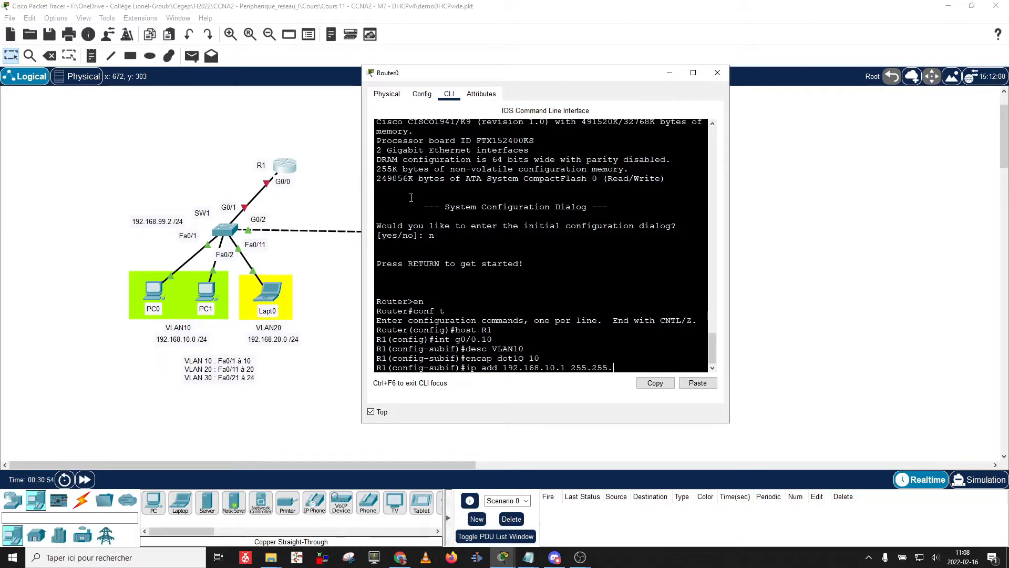
{"action": "type", "text": "255.0"}
{"action": "key", "text": "Return"}
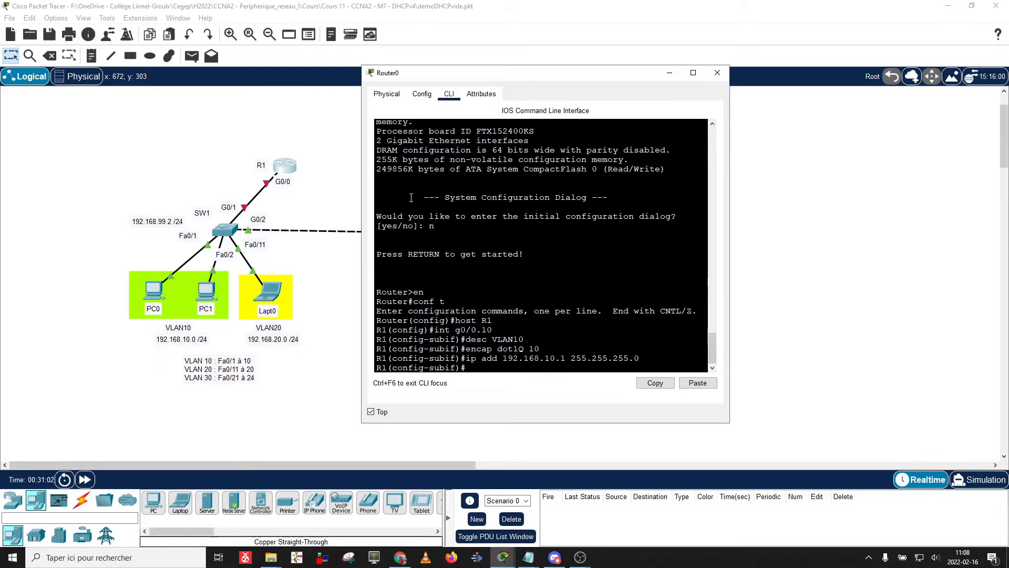
{"action": "type", "text": "ex"}
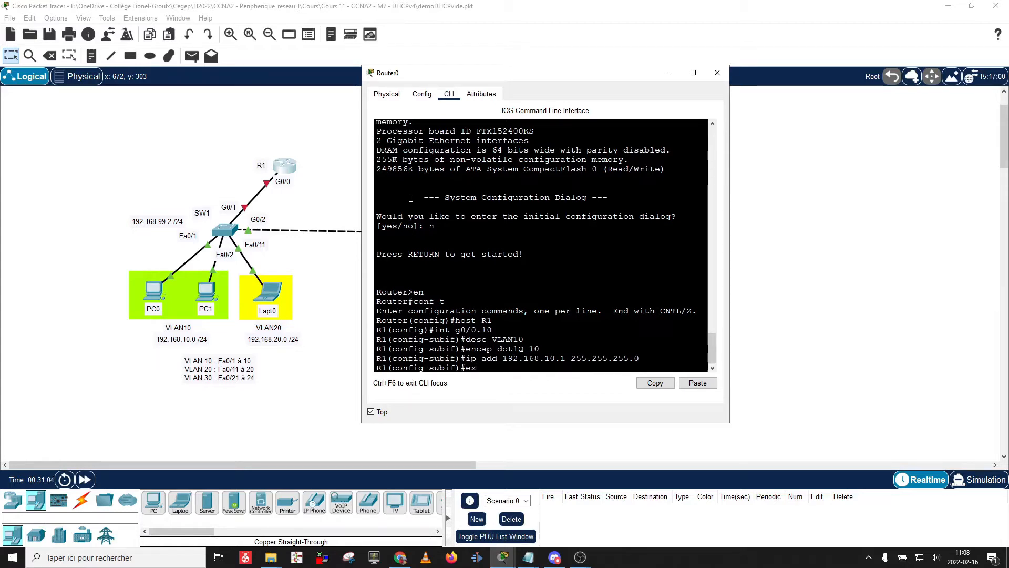
{"action": "type", "text": "it"}
{"action": "key", "text": "Return"}
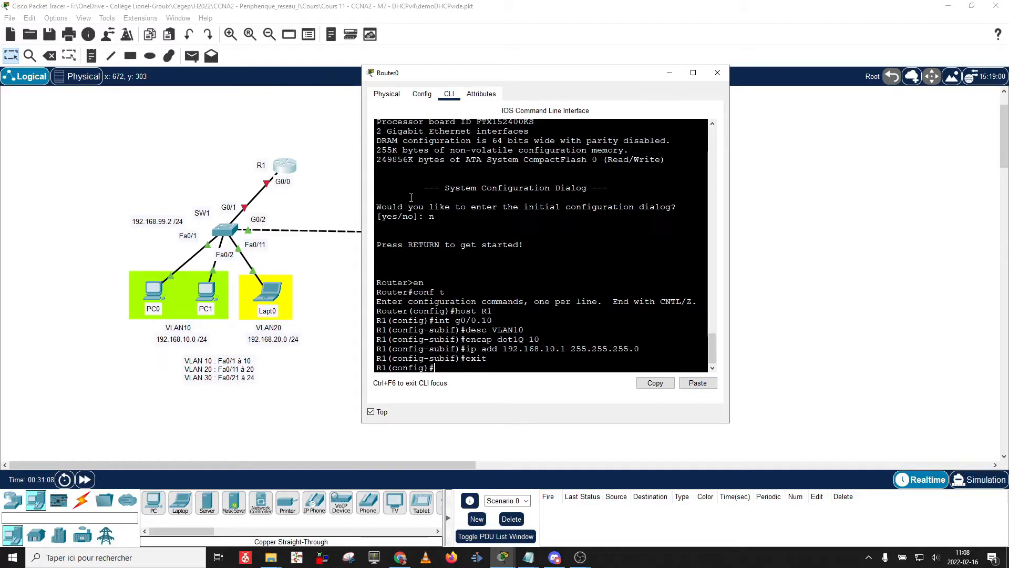
Create subinterface g0/0.20 with description VLAN20 and dot1Q 20 encapsulation.
{"action": "type", "text": "int g0"}
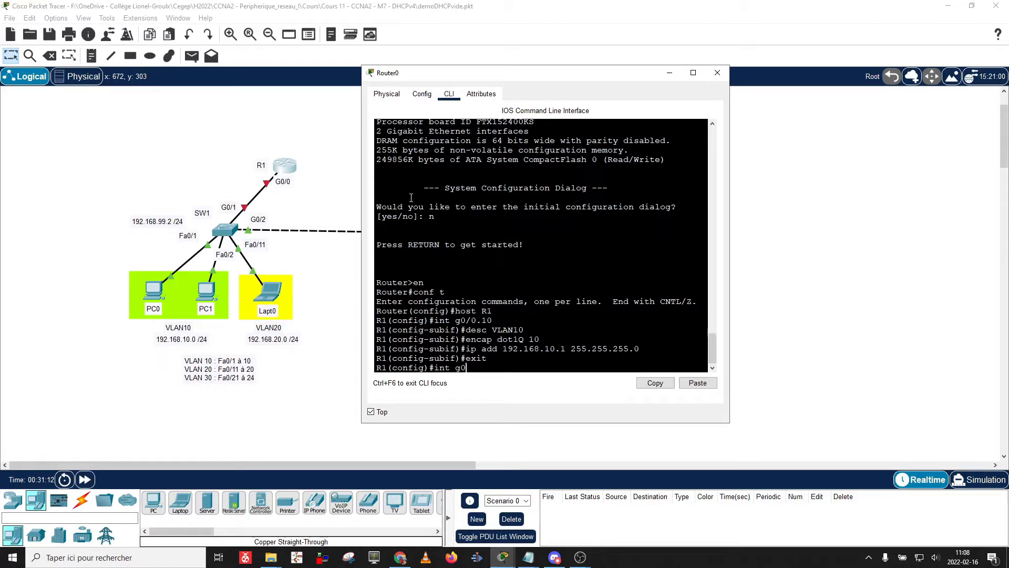
{"action": "type", "text": "/0.20"}
{"action": "key", "text": "Return"}
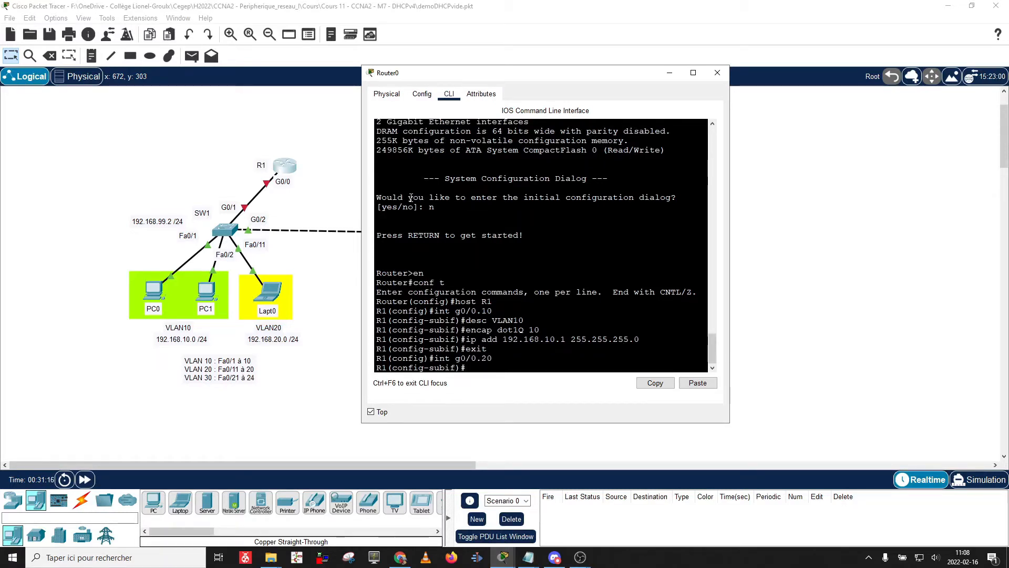
{"action": "type", "text": "desc VLAN20"}
{"action": "key", "text": "Return"}
{"action": "type", "text": "encap dot1"}
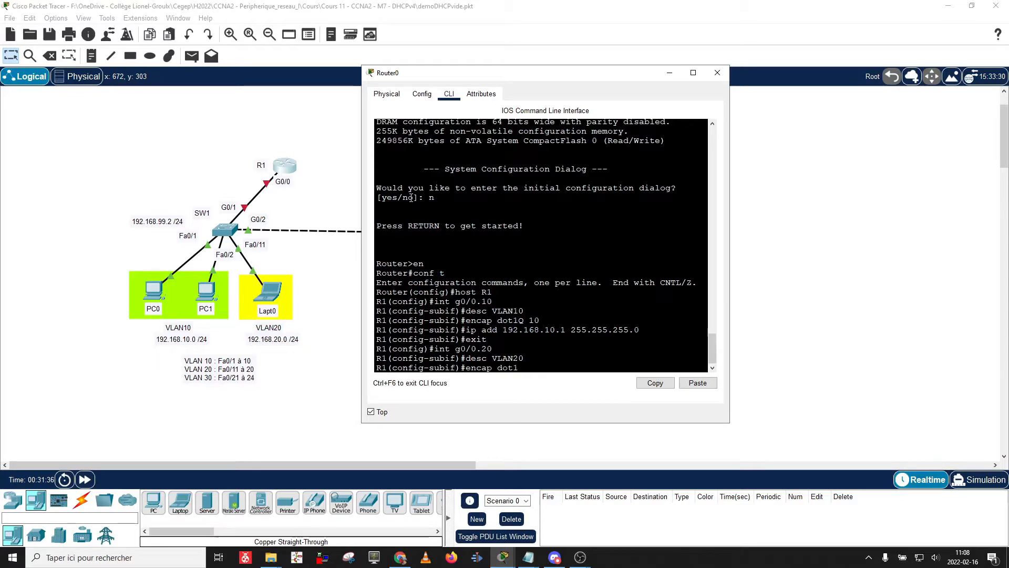
{"action": "type", "text": "Q 20"}
{"action": "key", "text": "Return"}
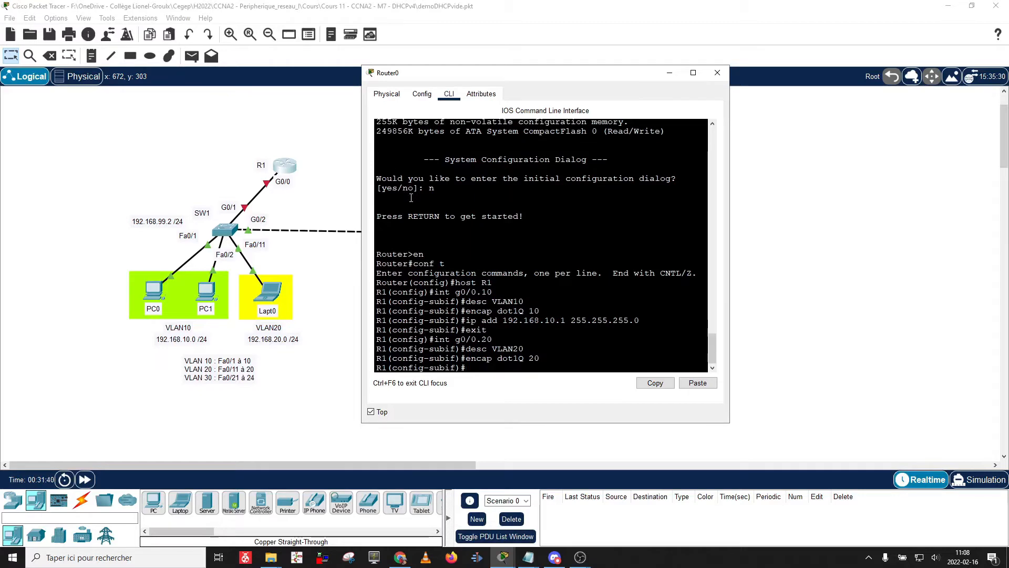
Give g0/0.20 address 192.168.20.1 255.255.255.0, exit, and start entering g0/0.30.
{"action": "type", "text": "ip add 192.168.10."}
{"action": "key", "text": "BackSpace"}
{"action": "type", "text": "20"}
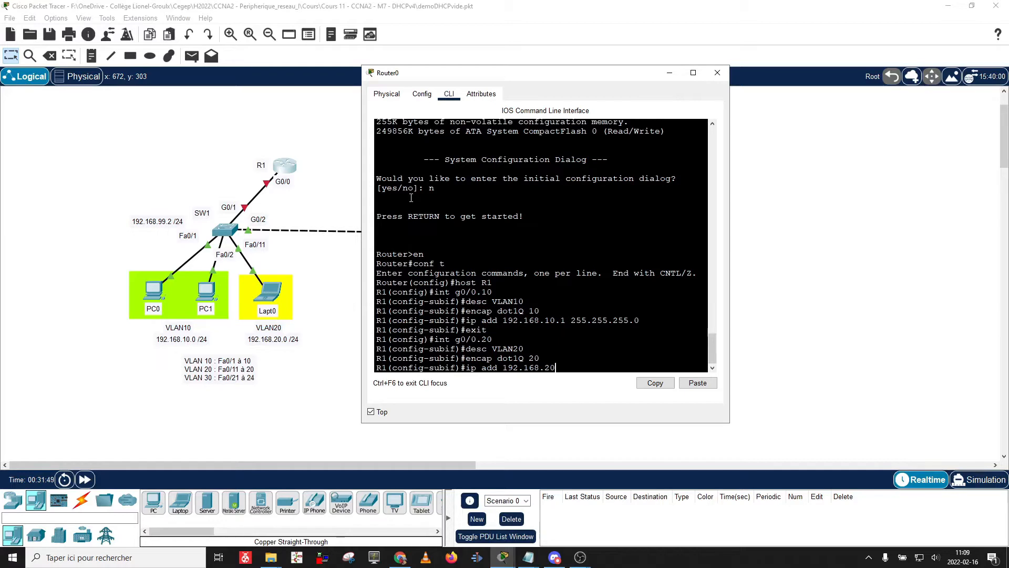
{"action": "type", "text": ".1 255.255.255.0"}
{"action": "key", "text": "Return"}
{"action": "type", "text": "exit"}
{"action": "key", "text": "Return"}
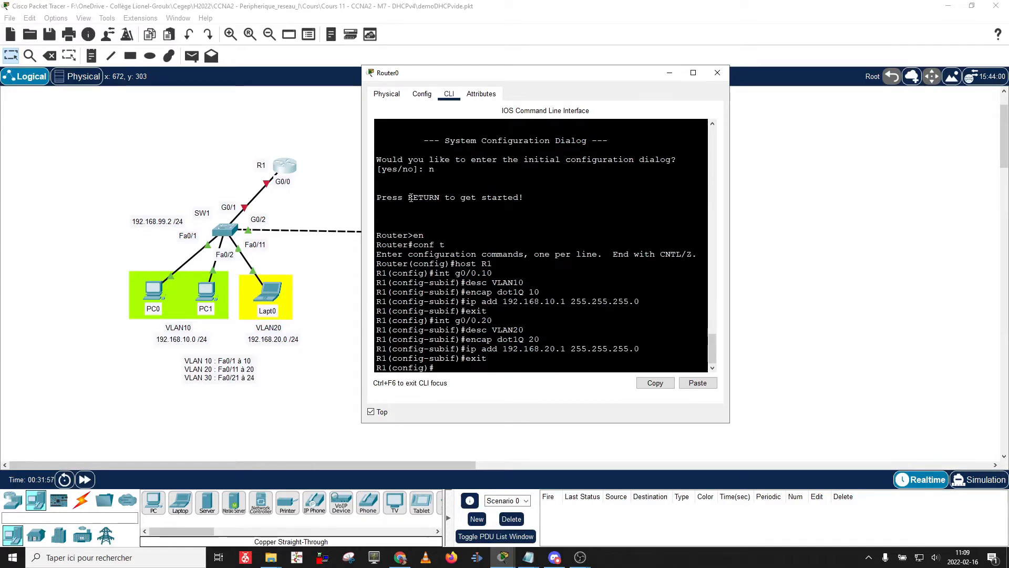
{"action": "type", "text": "int"}
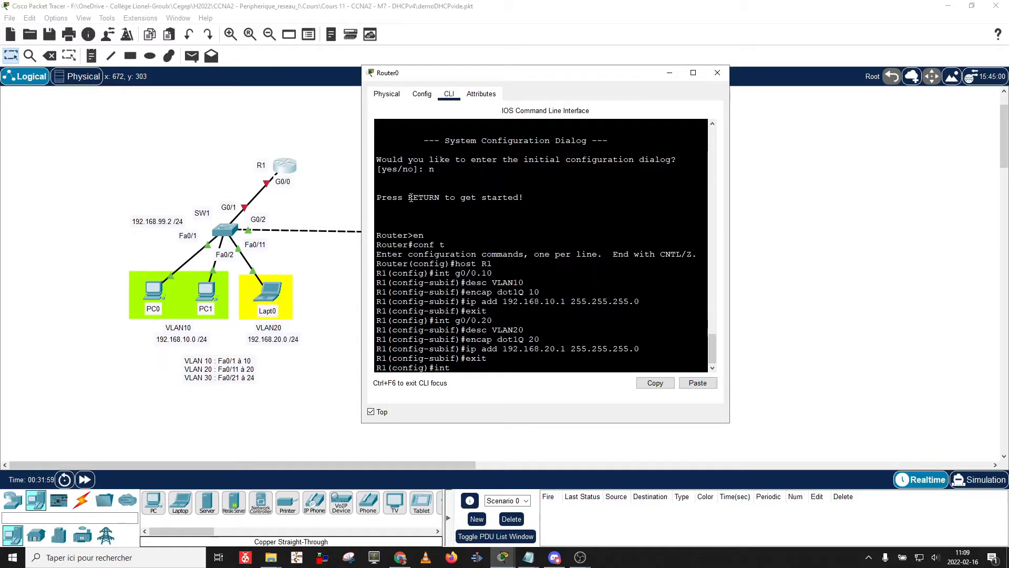
{"action": "type", "text": " g0/0.30"}
Enter subinterface g0/0.30, describe it 'VLAN 30' and set dot1Q 30 encapsulation.
{"action": "key", "text": "Return"}
{"action": "type", "text": "des"}
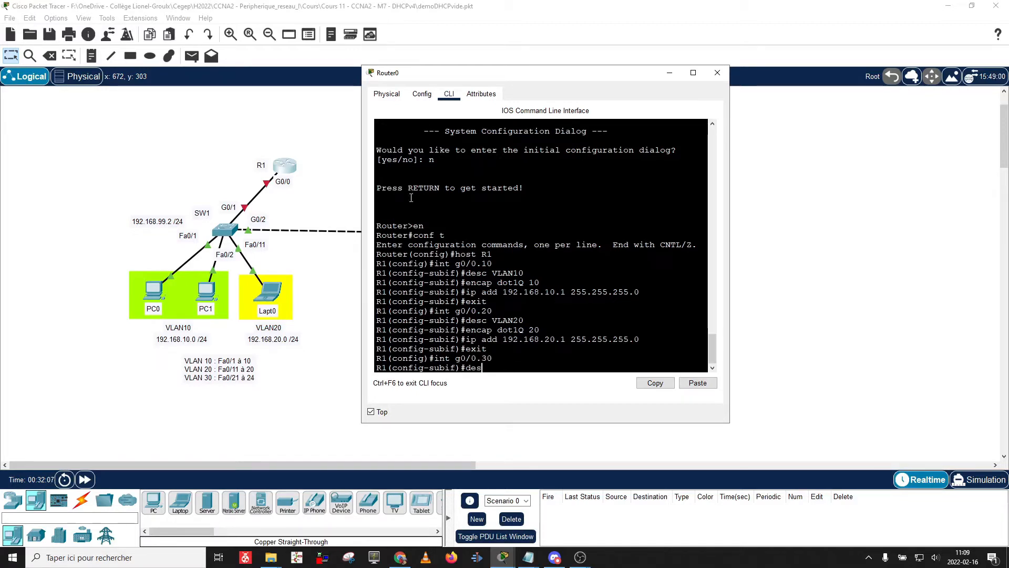
{"action": "type", "text": "c VLAN 30"}
{"action": "key", "text": "Return"}
{"action": "type", "text": "e"}
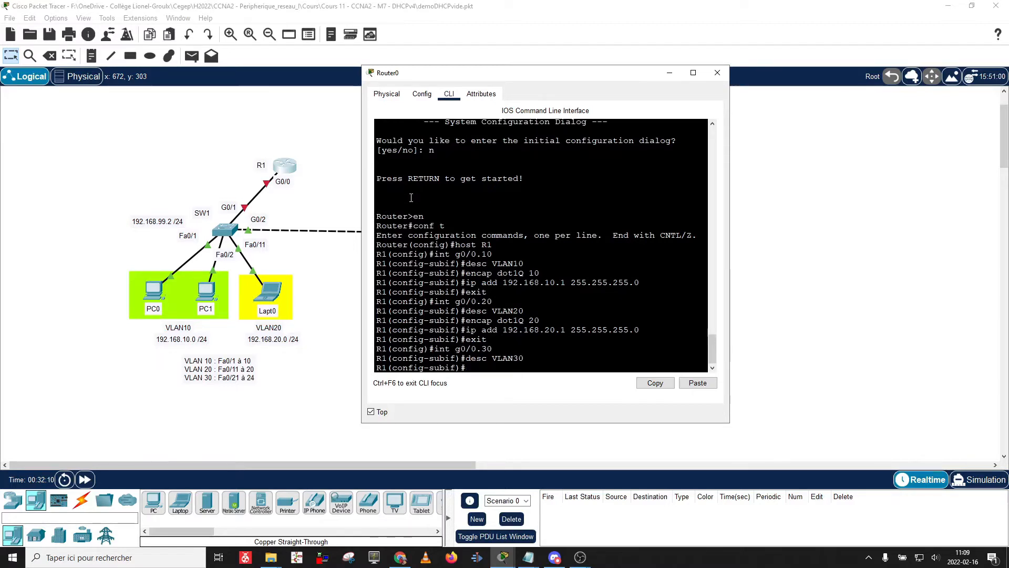
{"action": "type", "text": "ncap "}
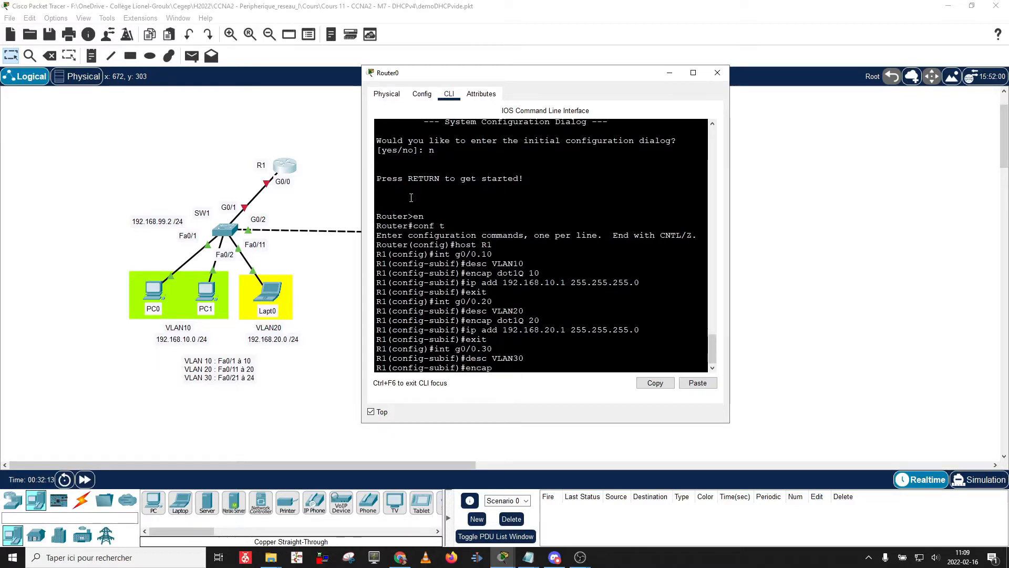
{"action": "type", "text": "dot"}
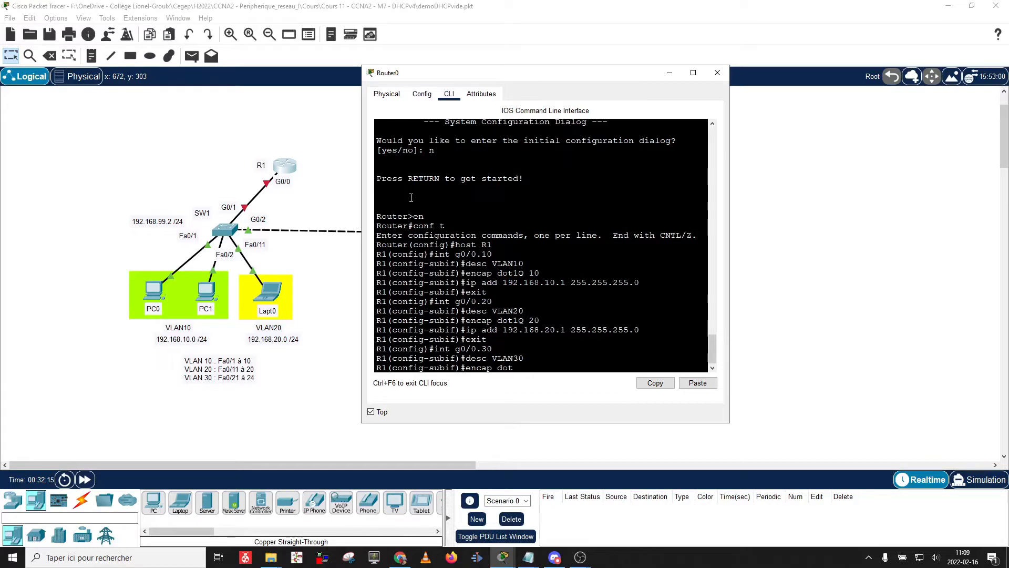
{"action": "type", "text": "1q 30"}
{"action": "key", "text": "Return"}
Fix the mistyped command so g0/0.30 gets 192.168.30.1 255.255.255.0, then exit toward g0/0.99.
{"action": "type", "text": "id add"}
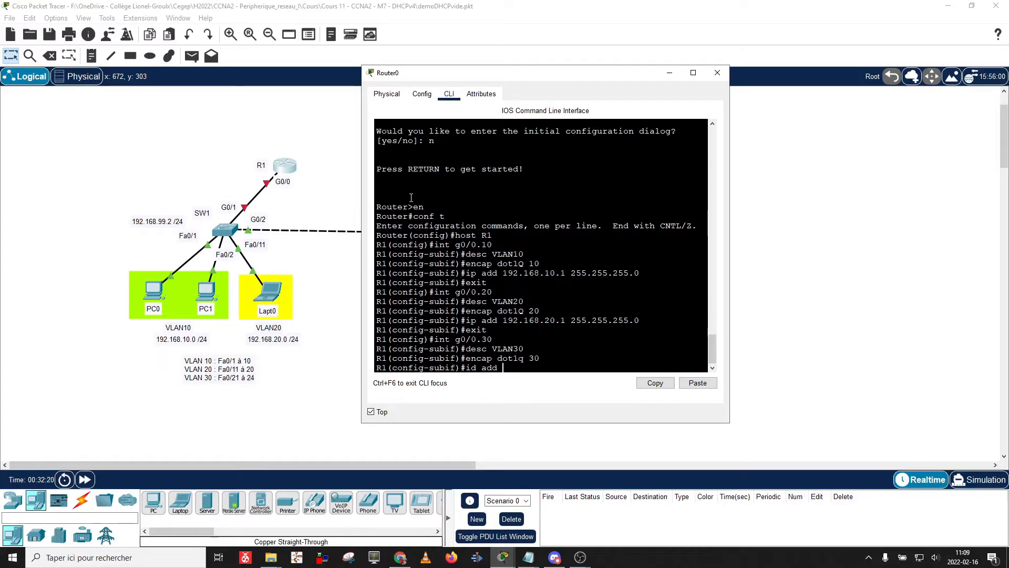
{"action": "type", "text": " 192.168.30."}
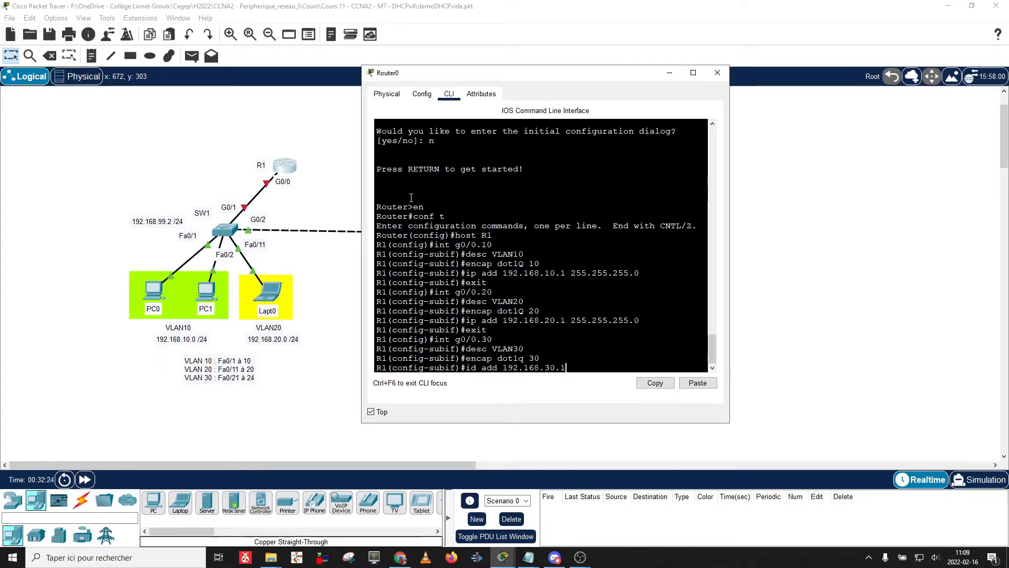
{"action": "type", "text": "1 255.255.255.0"}
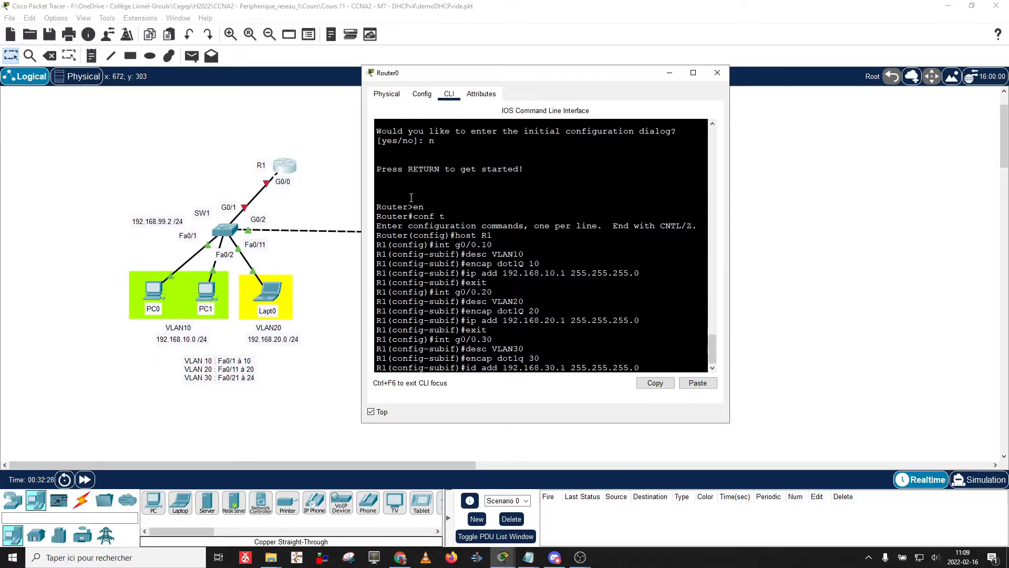
{"action": "key", "text": "Return"}
{"action": "type", "text": "ex"}
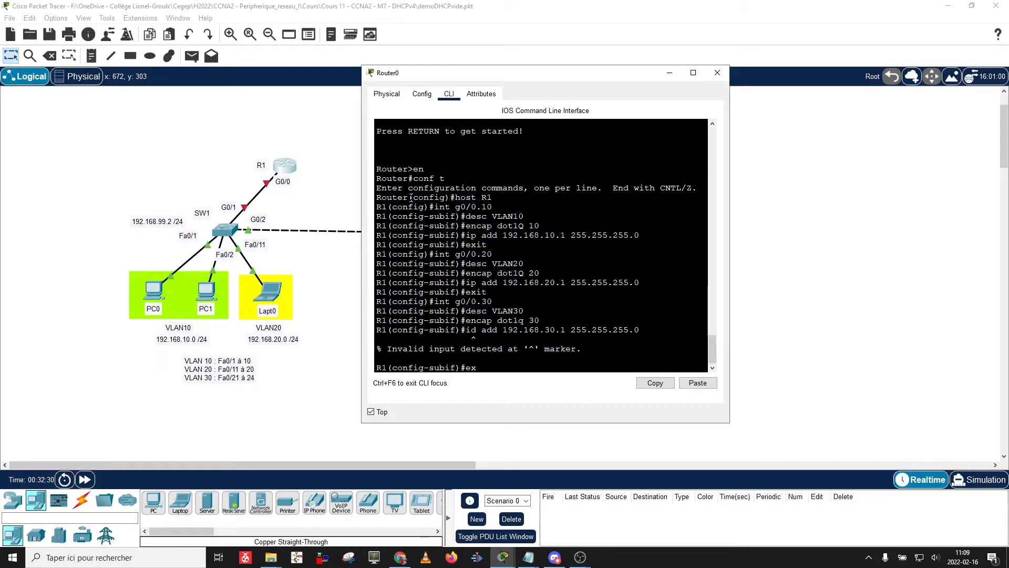
{"action": "key", "text": "Up"}
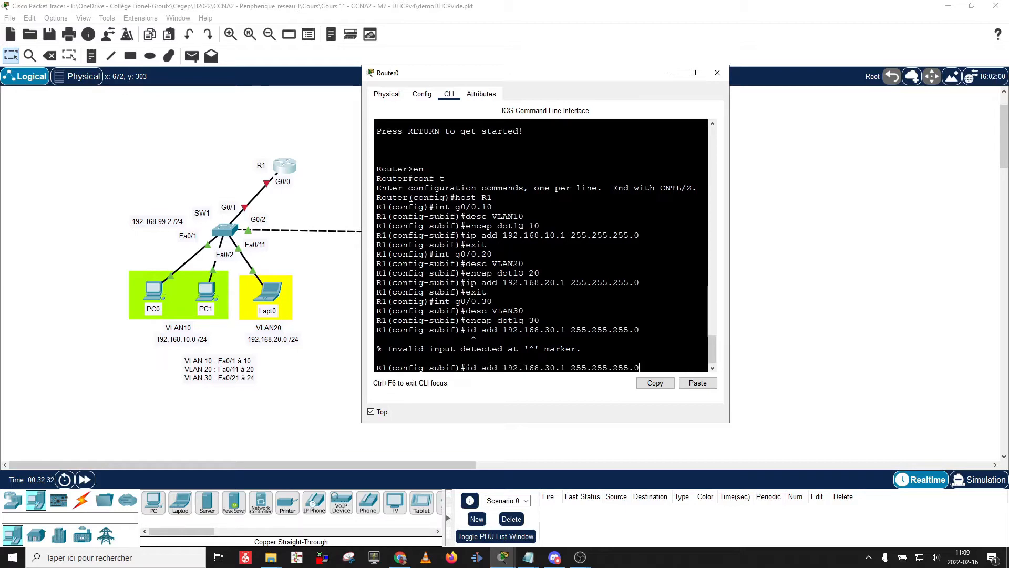
{"action": "key", "text": "Left"}
{"action": "key", "text": "Left"}
{"action": "key", "text": "Left"}
{"action": "key", "text": "Left"}
{"action": "key", "text": "Left"}
{"action": "key", "text": "Left"}
{"action": "key", "text": "Left"}
{"action": "key", "text": "Left"}
{"action": "key", "text": "Left"}
{"action": "key", "text": "Left"}
{"action": "key", "text": "Left"}
{"action": "key", "text": "Left"}
{"action": "key", "text": "Left"}
{"action": "key", "text": "Left"}
{"action": "key", "text": "Left"}
{"action": "key", "text": "Left"}
{"action": "key", "text": "Left"}
{"action": "key", "text": "Left"}
{"action": "key", "text": "Left"}
{"action": "key", "text": "Left"}
{"action": "key", "text": "BackSpace"}
{"action": "type", "text": "p"}
{"action": "key", "text": "Return"}
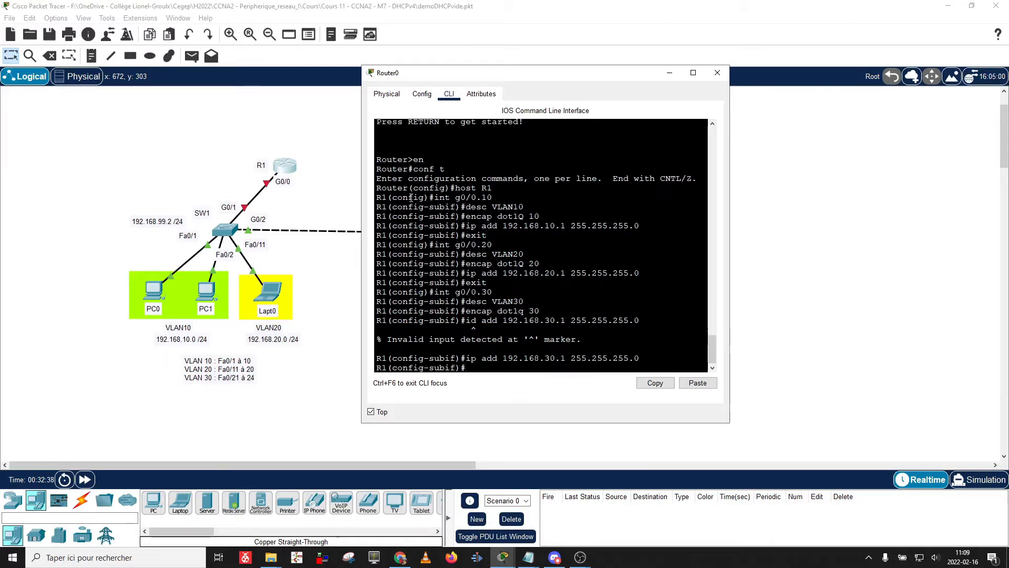
{"action": "type", "text": "exit"}
{"action": "key", "text": "Return"}
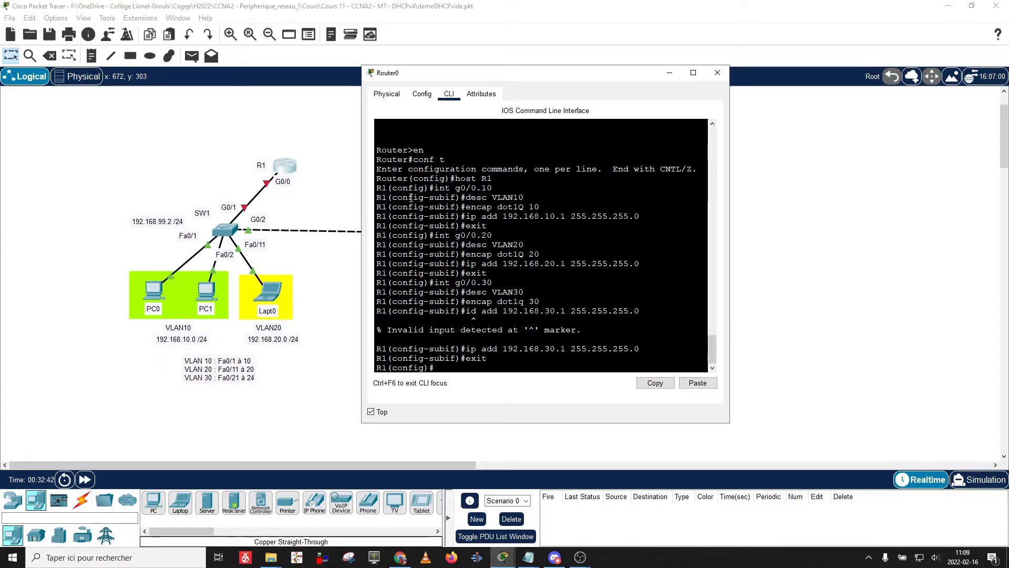
{"action": "type", "text": "int"}
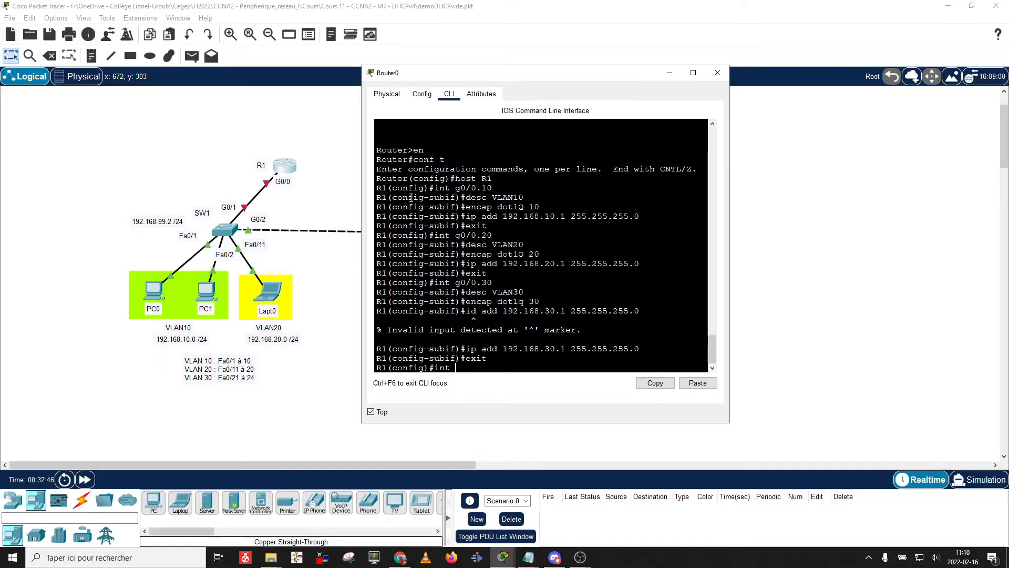
{"action": "type", "text": " g0/0.99"}
Enter subinterface g0/0.99, describe it VLAN99 and tag it with dot1Q 99.
{"action": "key", "text": "Return"}
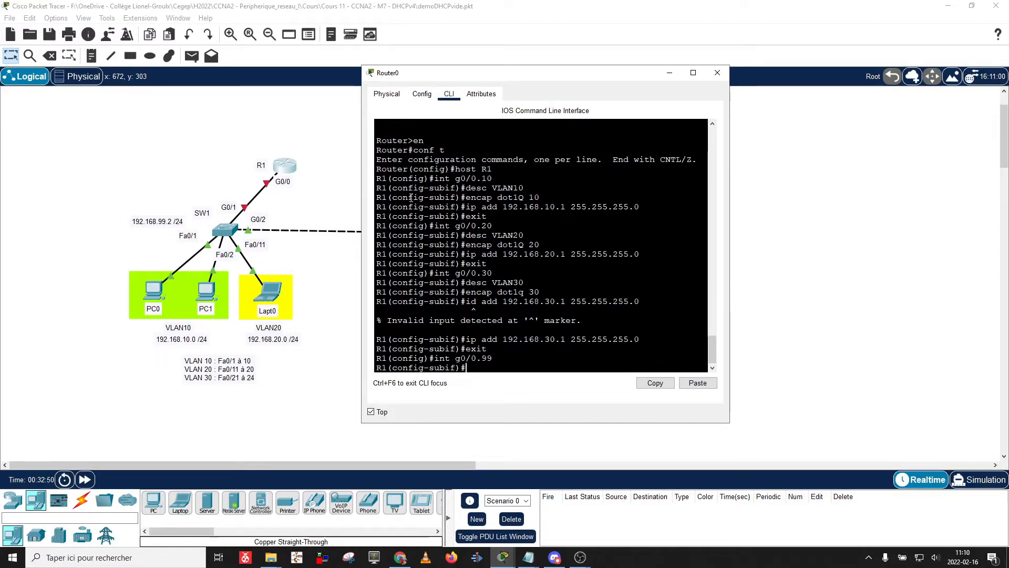
{"action": "type", "text": "des"}
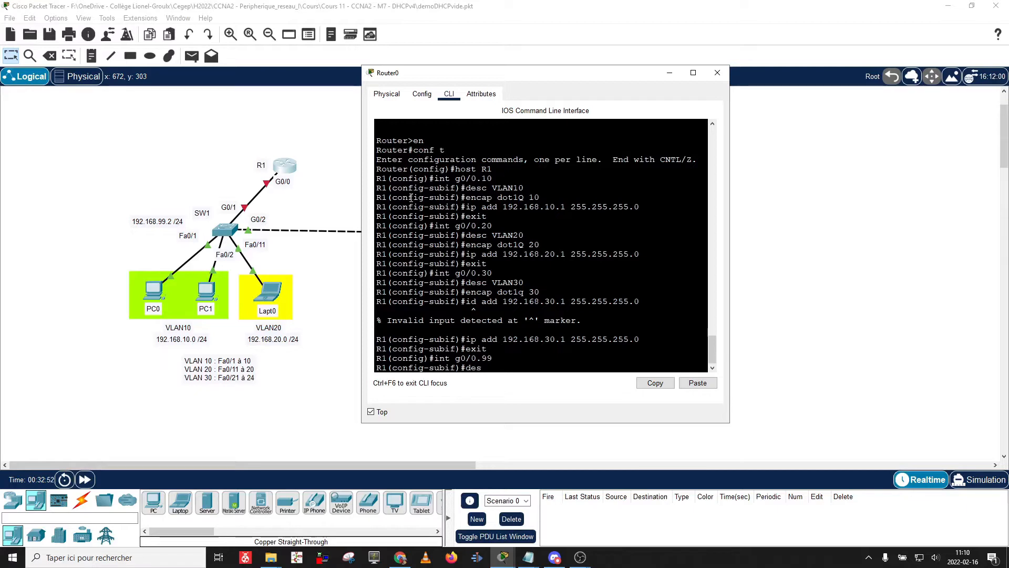
{"action": "type", "text": "c VLAN"}
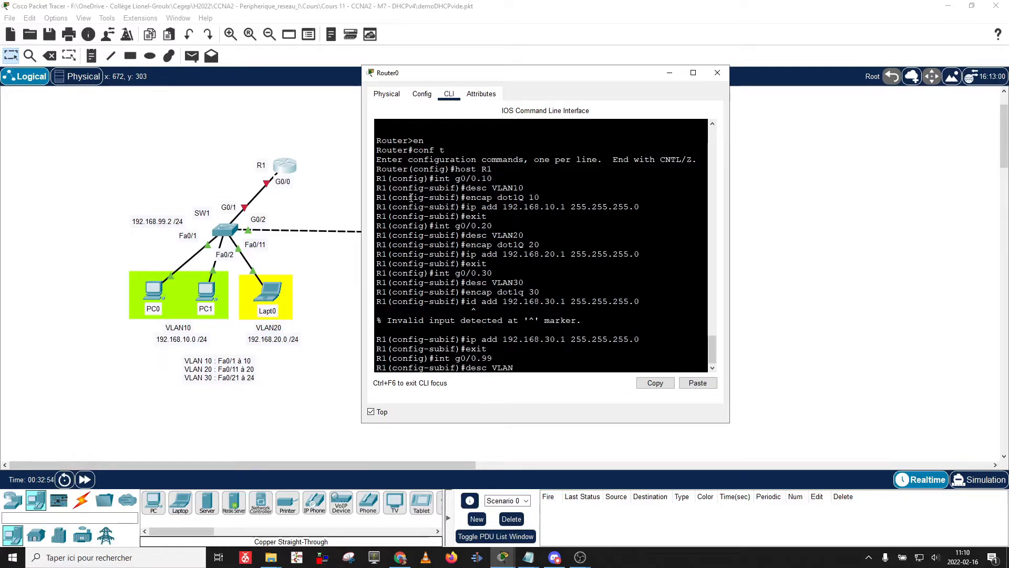
{"action": "type", "text": "99"}
{"action": "key", "text": "Return"}
{"action": "type", "text": "e"}
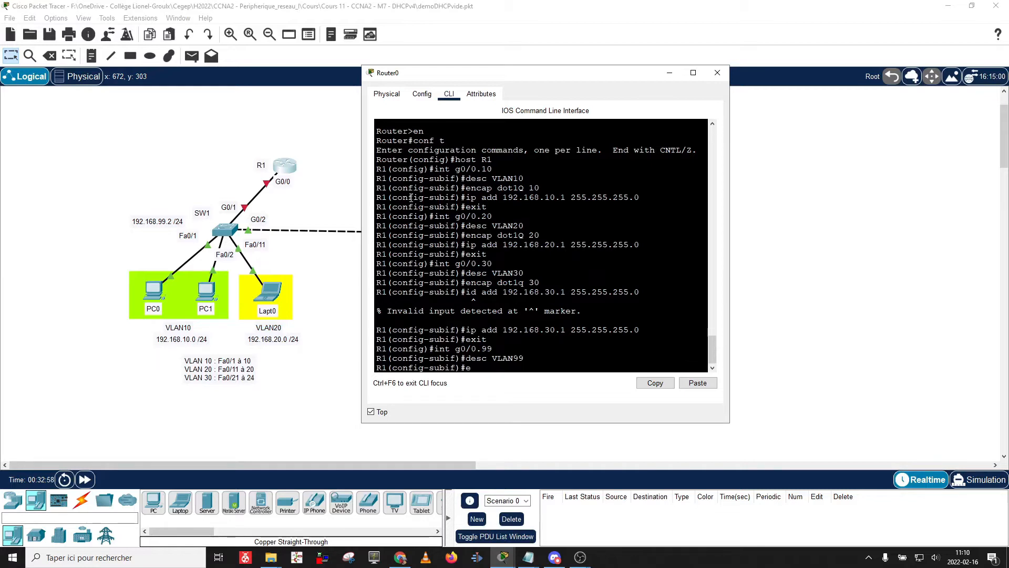
{"action": "type", "text": "ncap dot1q 99"}
{"action": "key", "text": "Return"}
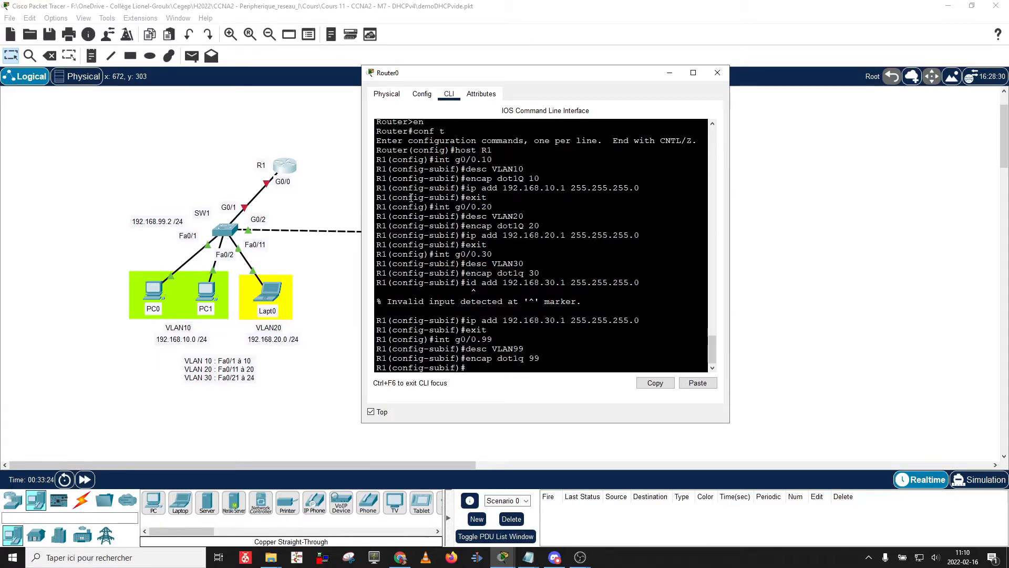
Assign g0/0.99 address 192.168.99.1 255.255.255.0 and return to global configuration.
{"action": "type", "text": "ip add 192.168.99."}
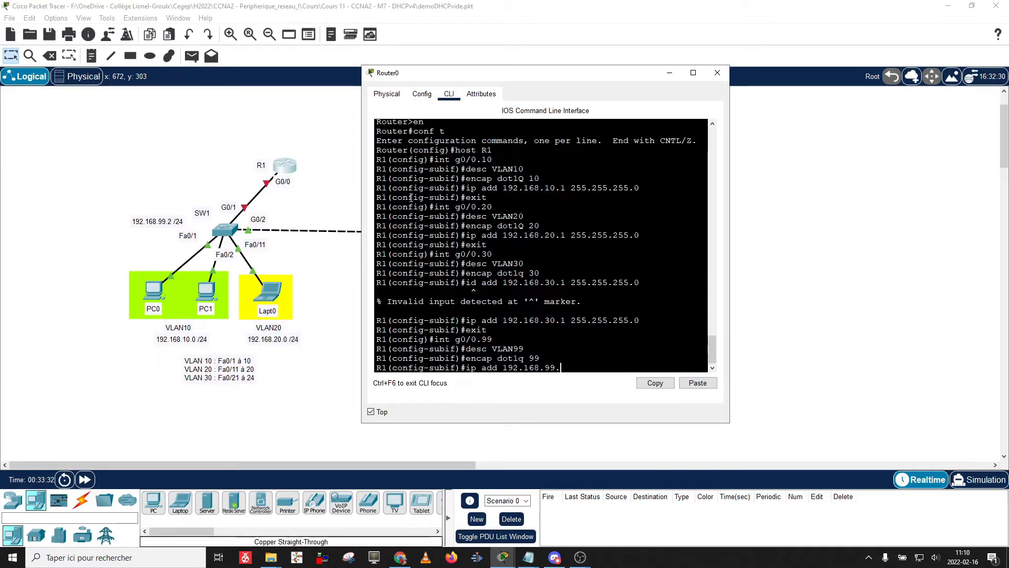
{"action": "type", "text": "1 255.255.255."}
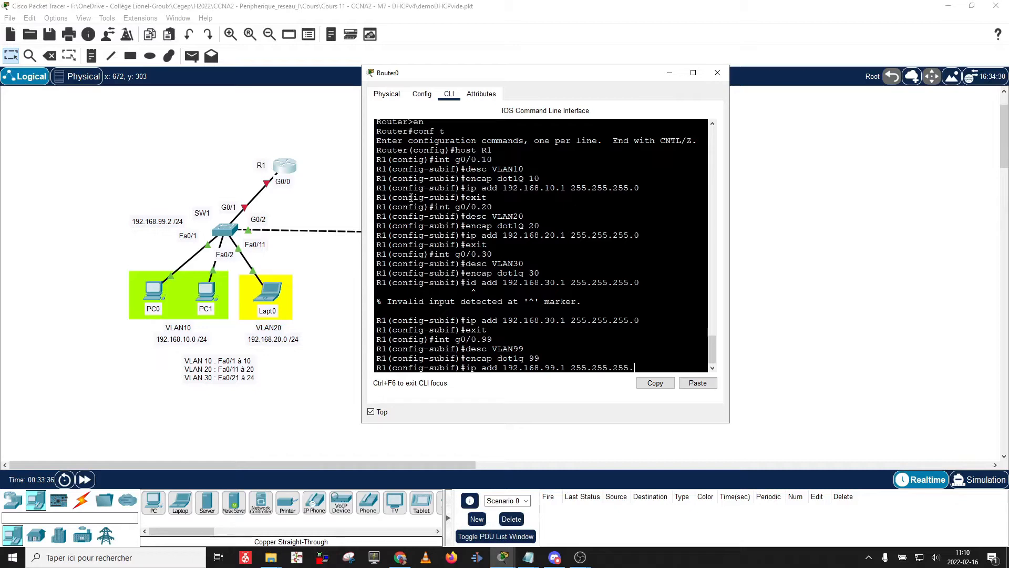
{"action": "type", "text": "0"}
{"action": "key", "text": "Return"}
{"action": "type", "text": "exi"}
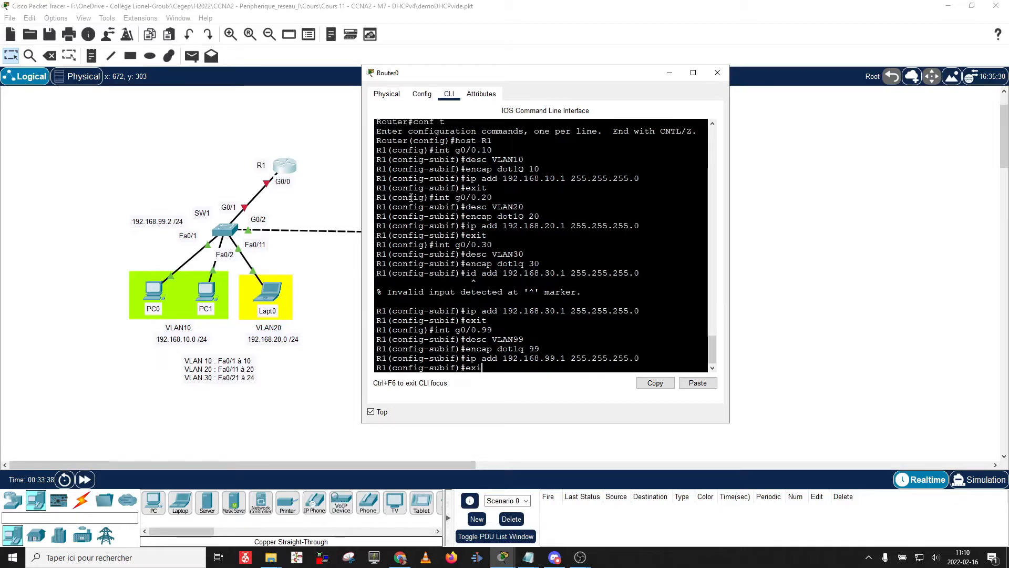
{"action": "type", "text": "t"}
{"action": "key", "text": "Return"}
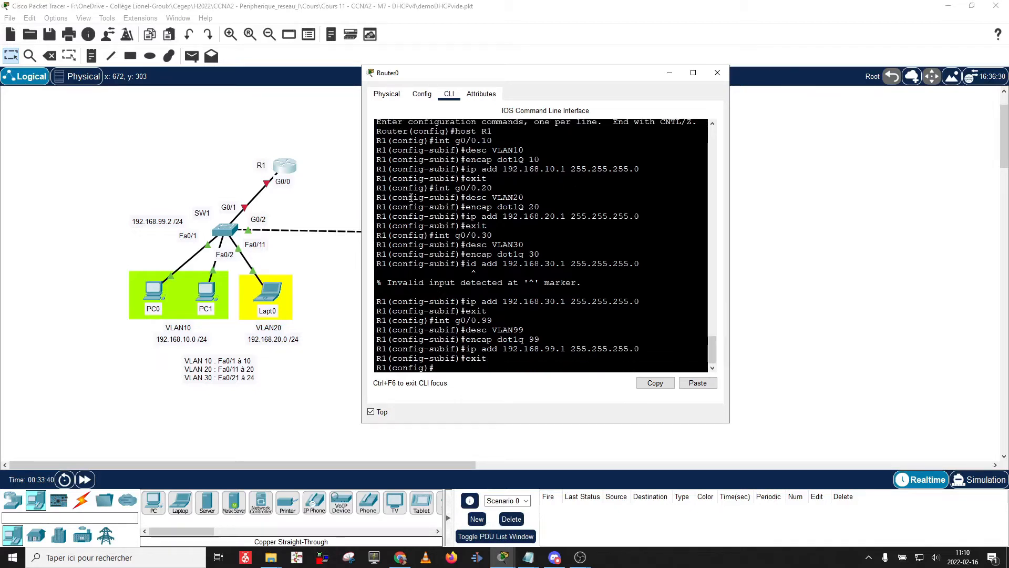
Describe interface g0/0 as 'trunk vers SW1' and enable it with no shut.
{"action": "type", "text": "int go"}
{"action": "key", "text": "BackSpace"}
{"action": "type", "text": "0/0"}
{"action": "key", "text": "Return"}
{"action": "type", "text": "desc trunk"}
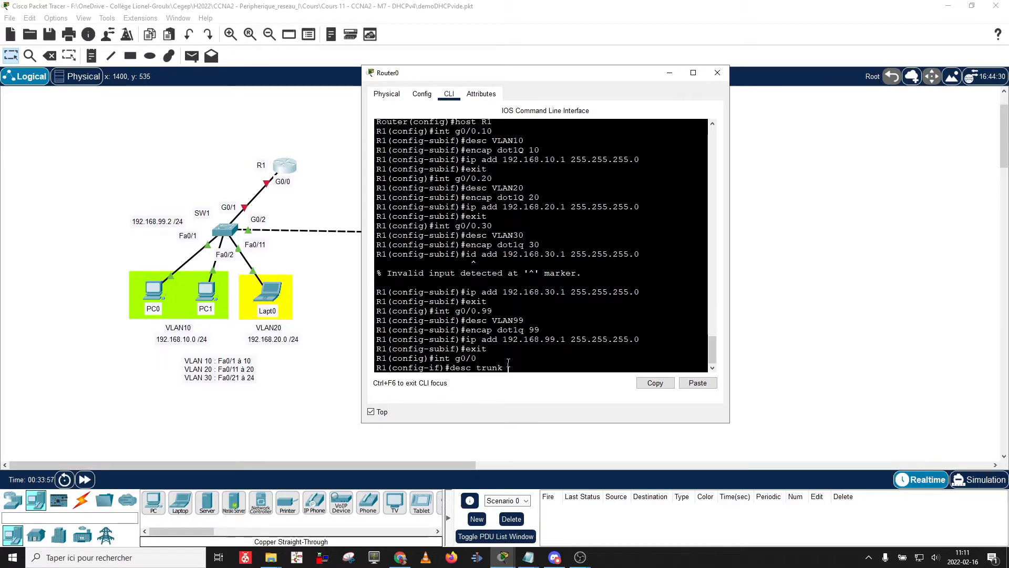
{"action": "type", "text": "vers SW1"}
{"action": "key", "text": "Return"}
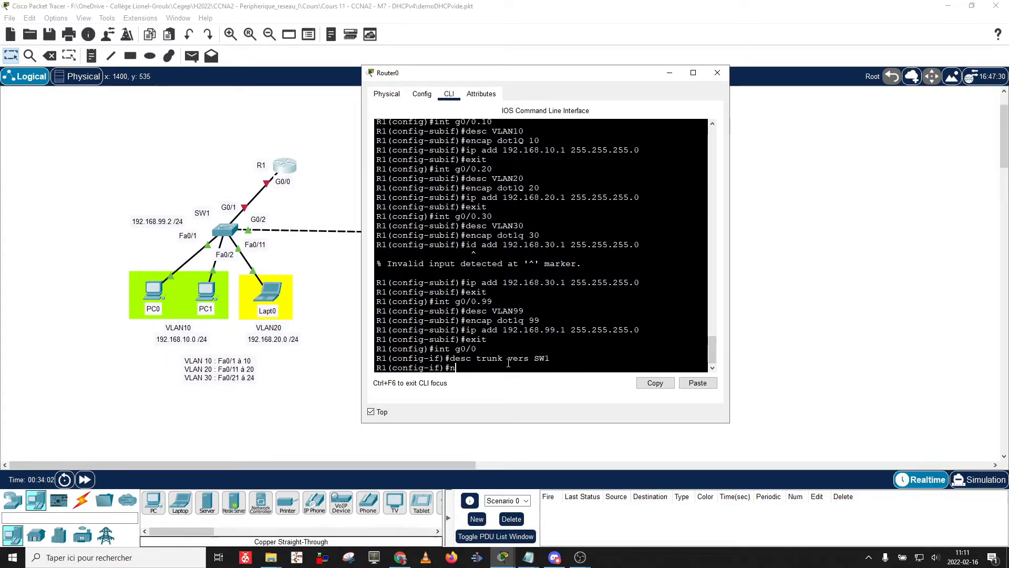
{"action": "type", "text": "no shu"}
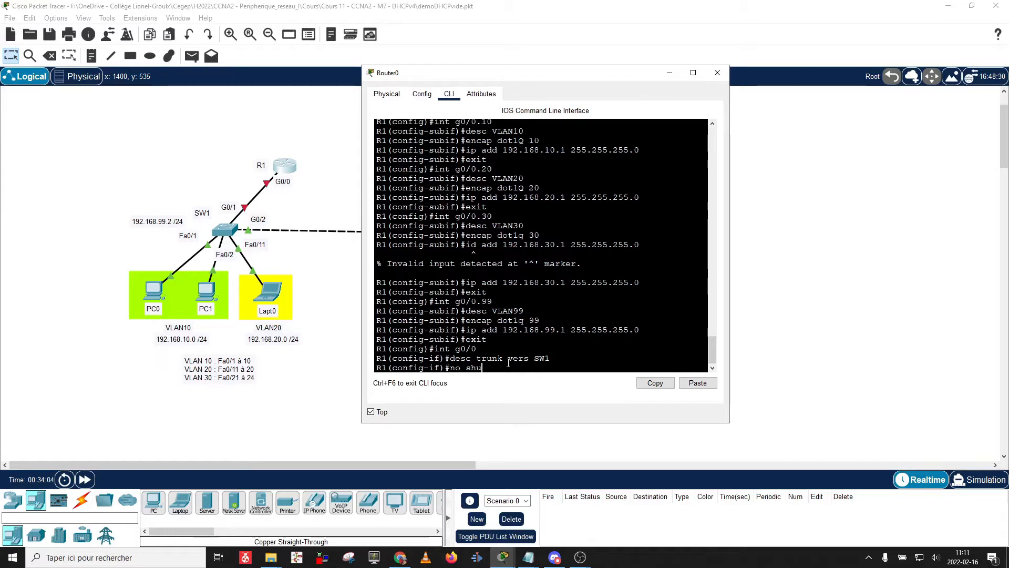
{"action": "type", "text": "t"}
{"action": "key", "text": "Return"}
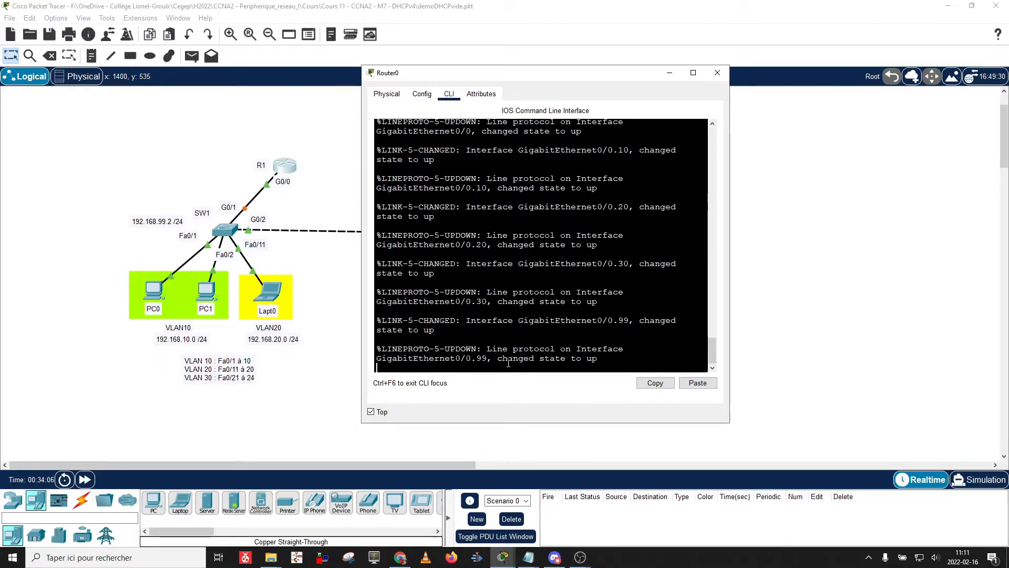
Leave configuration mode and save R1's running configuration with wr.
{"action": "type", "text": "end"}
{"action": "key", "text": "Return"}
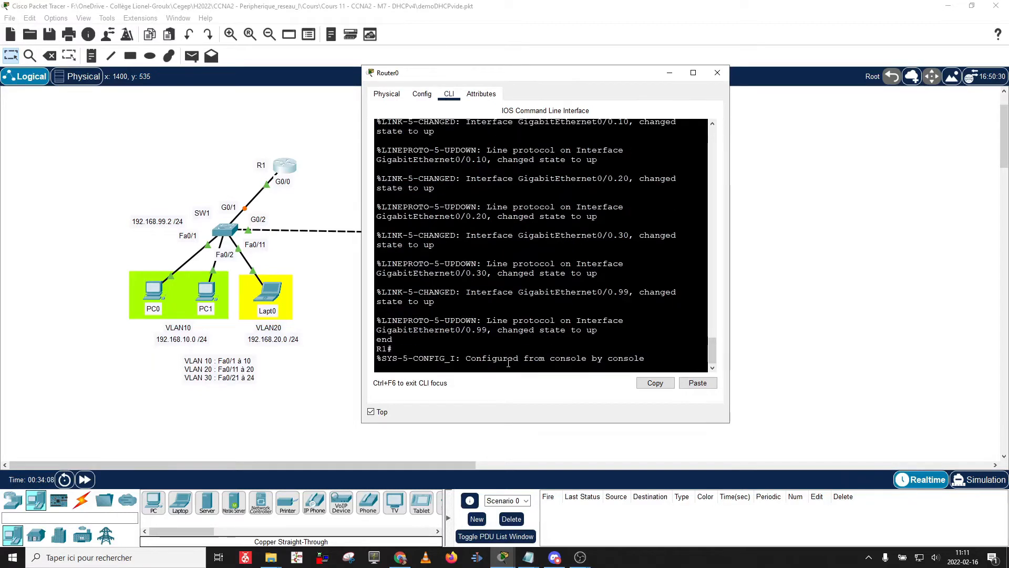
{"action": "type", "text": "wr"}
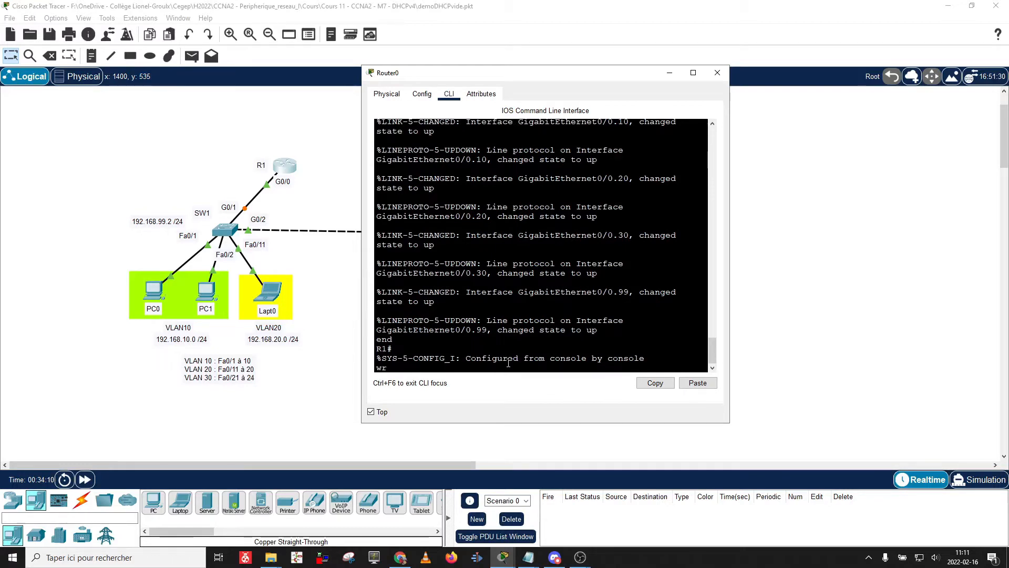
{"action": "key", "text": "Return"}
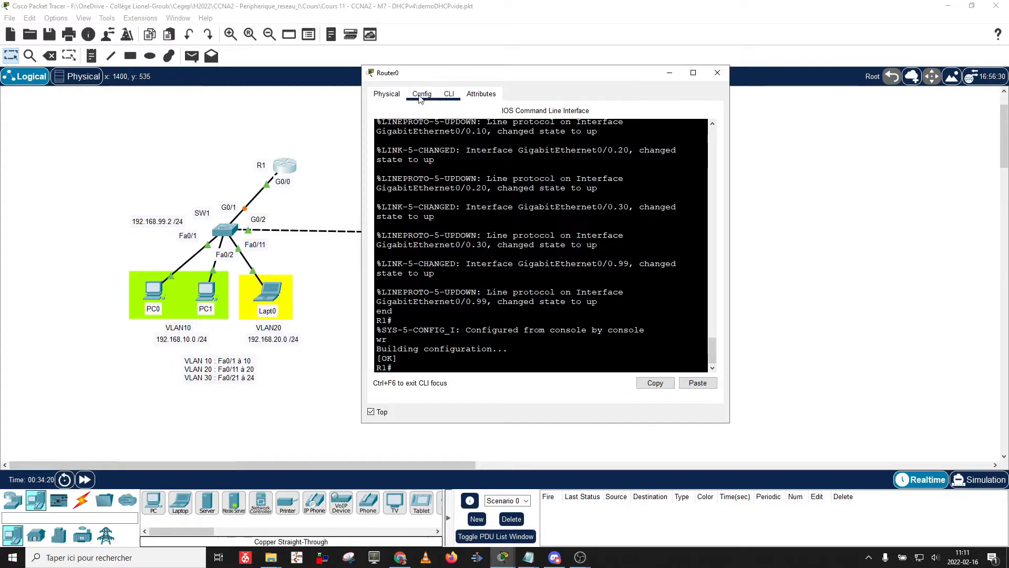
Change the router's display name from Router0 to R1 and close its window.
{"action": "left_click", "coordinate": [422, 94]}
{"action": "left_click_drag", "start_coordinate": [547, 143], "coordinate": [488, 149]}
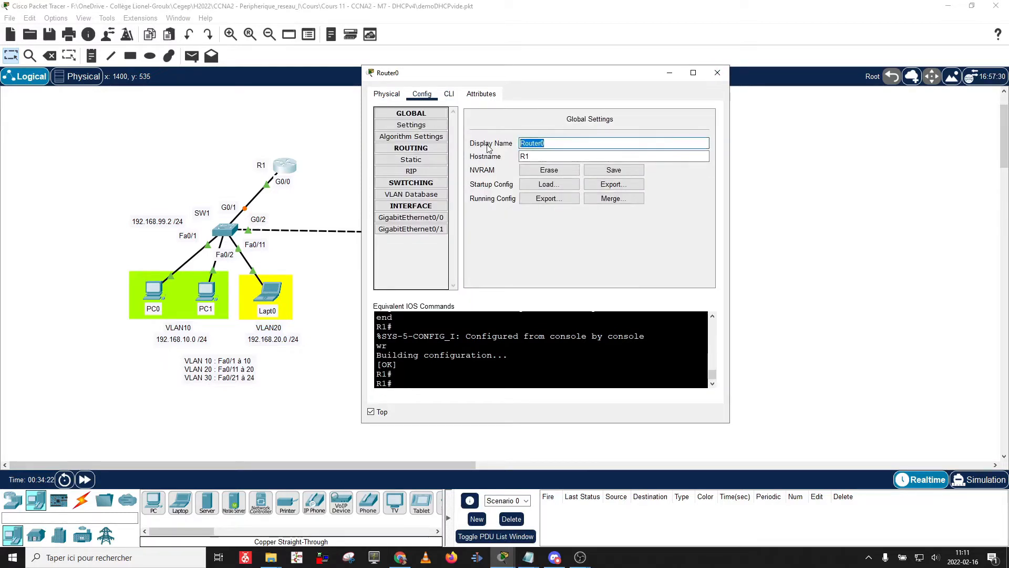
{"action": "type", "text": "R1"}
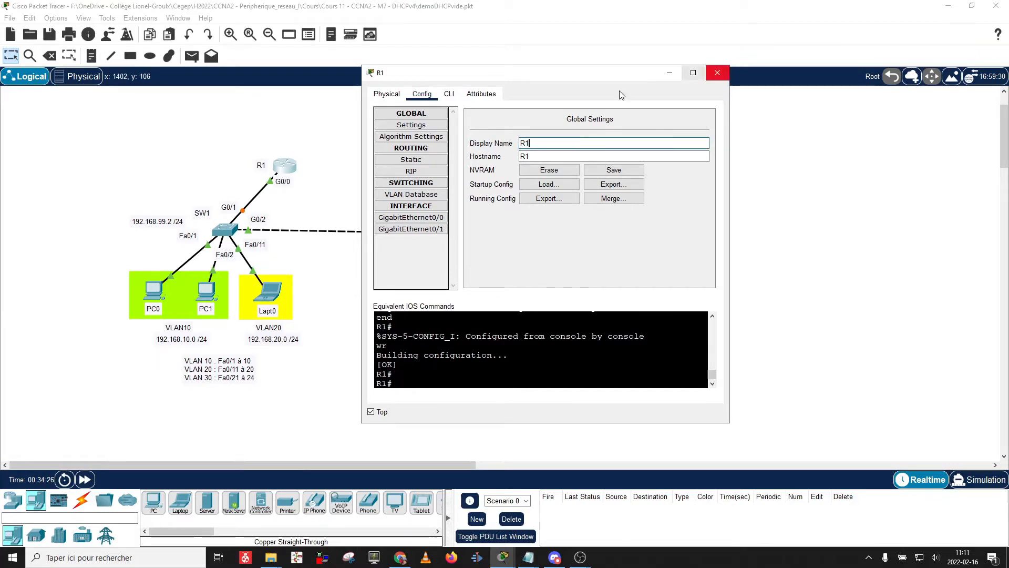
{"action": "left_click_drag", "start_coordinate": [387, 80], "coordinate": [405, 82]}
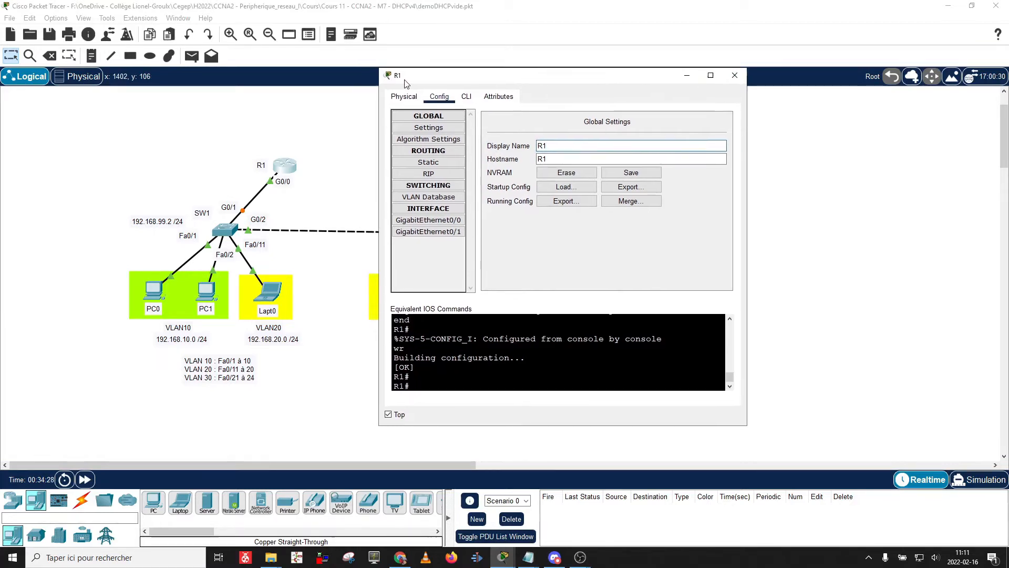
{"action": "left_click", "coordinate": [735, 75]}
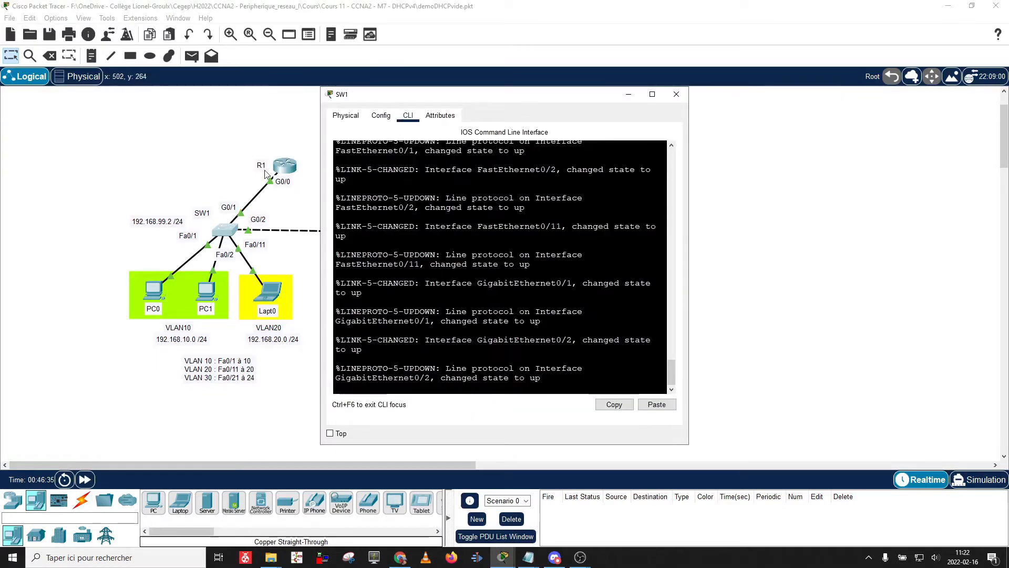
Pin SW1's window on top, bring its CLI to the Switch> prompt, and move it right.
{"action": "left_click", "coordinate": [330, 434]}
{"action": "left_click", "coordinate": [377, 120]}
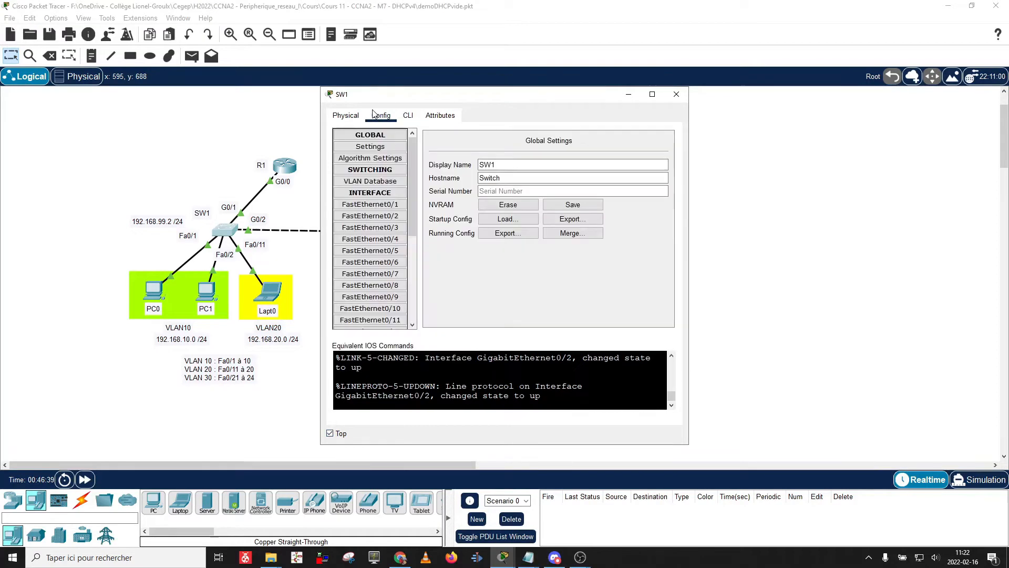
{"action": "left_click", "coordinate": [408, 116]}
{"action": "key", "text": "Return"}
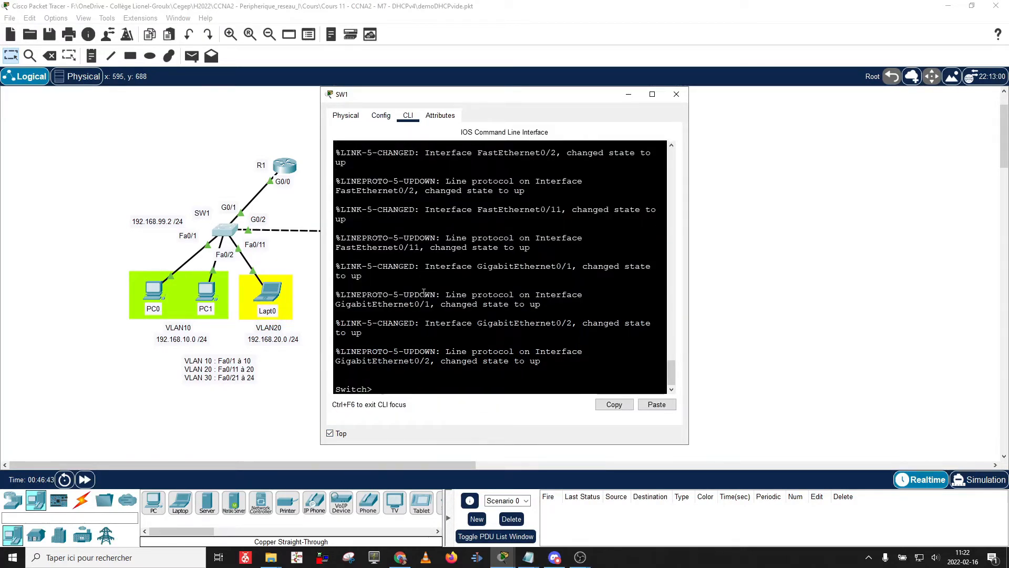
{"action": "left_click_drag", "start_coordinate": [485, 99], "coordinate": [765, 88]}
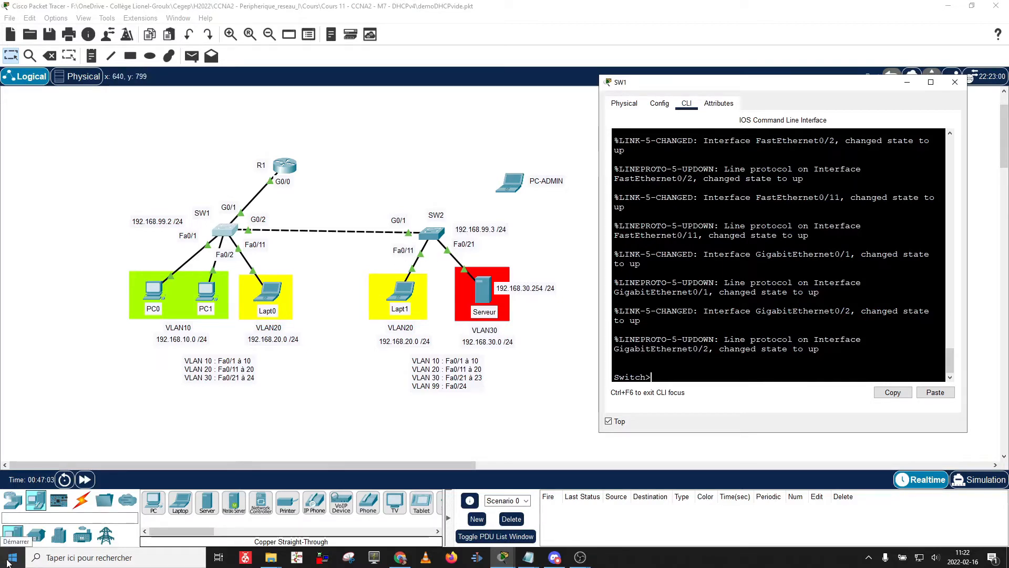
Launch Notepad and begin the switch script with en, conf t and host SW1.
{"action": "left_click", "coordinate": [8, 562]}
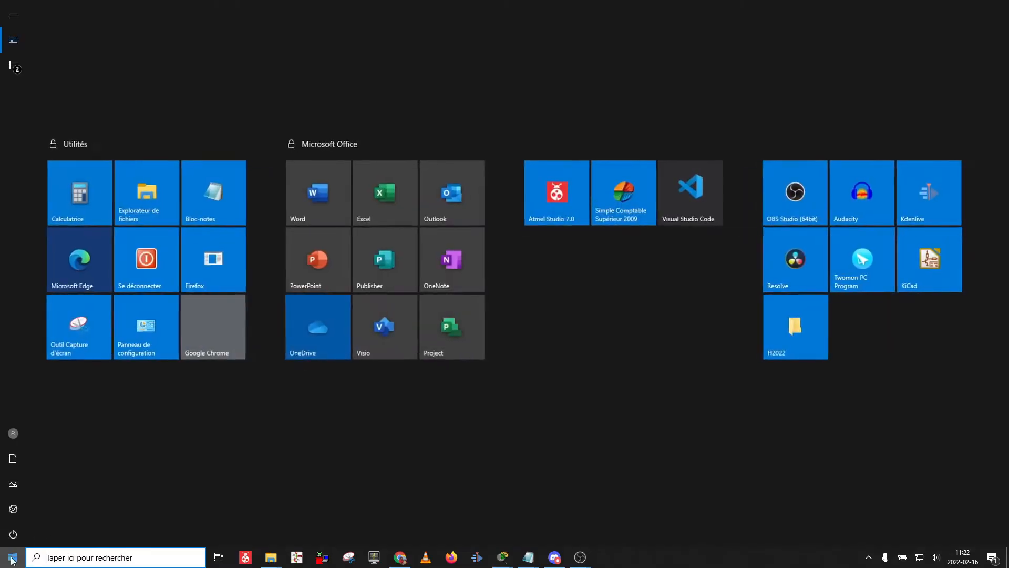
{"action": "left_click", "coordinate": [216, 201]}
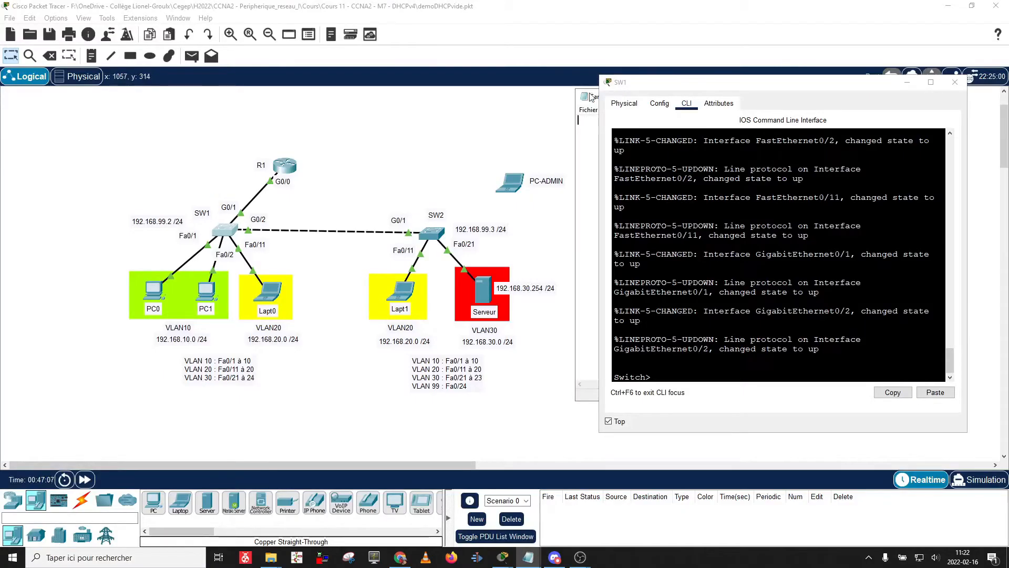
{"action": "left_click_drag", "start_coordinate": [590, 96], "coordinate": [317, 84]}
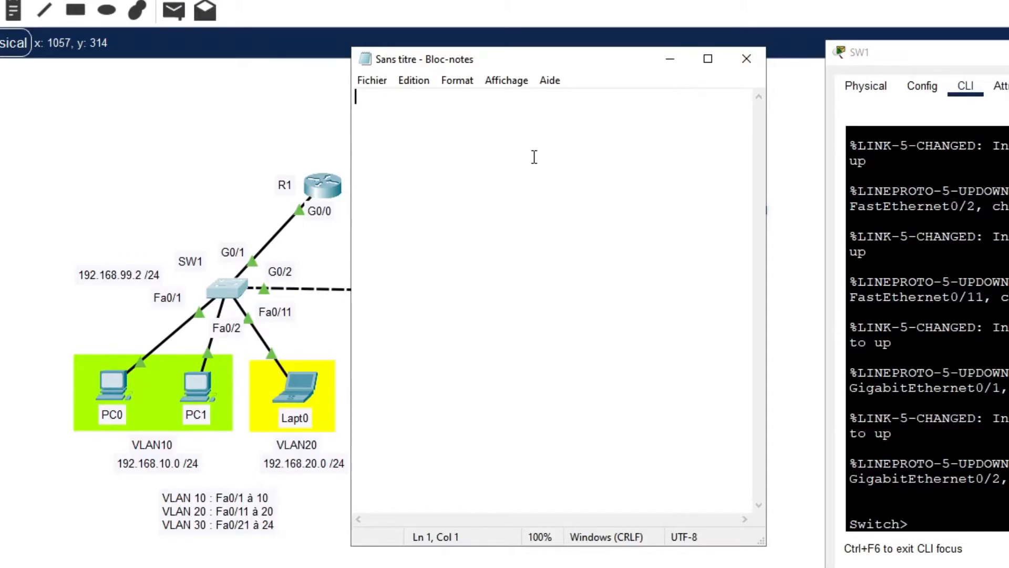
{"action": "type", "text": "en"}
{"action": "key", "text": "Return"}
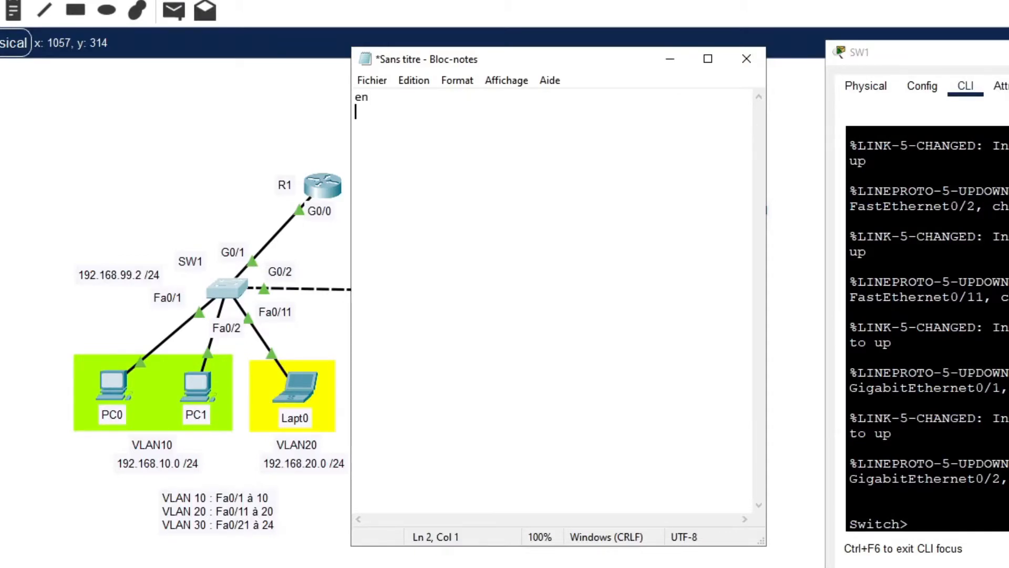
{"action": "type", "text": "conf t"}
{"action": "key", "text": "Return"}
{"action": "type", "text": "host"}
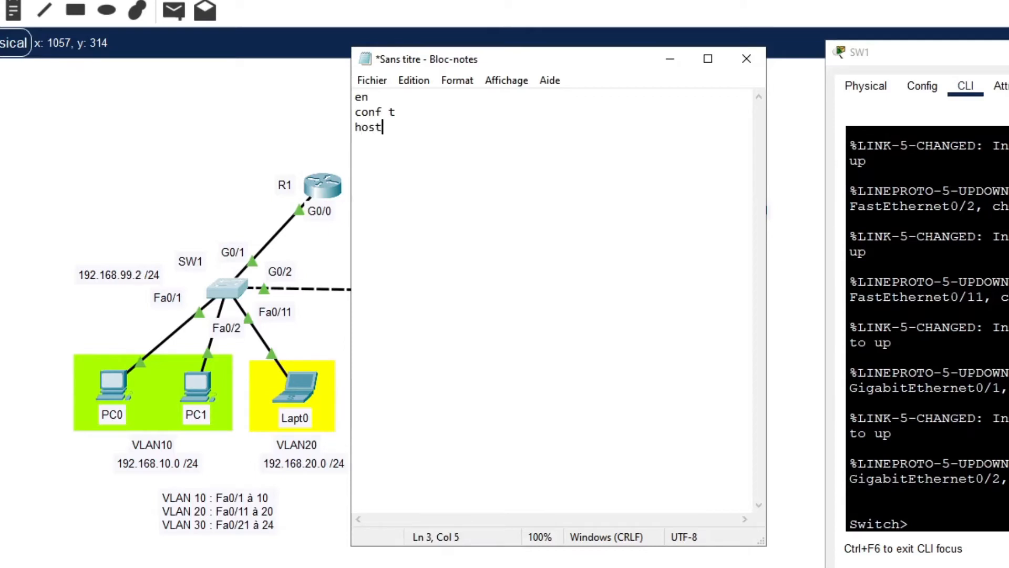
{"action": "type", "text": " SW1"}
{"action": "key", "text": "Return"}
Script VLAN 10 named LAN-PC and VLAN 20 named LAN-LAPT.
{"action": "type", "text": "vlan 10"}
{"action": "key", "text": "Return"}
{"action": "type", "text": "name"}
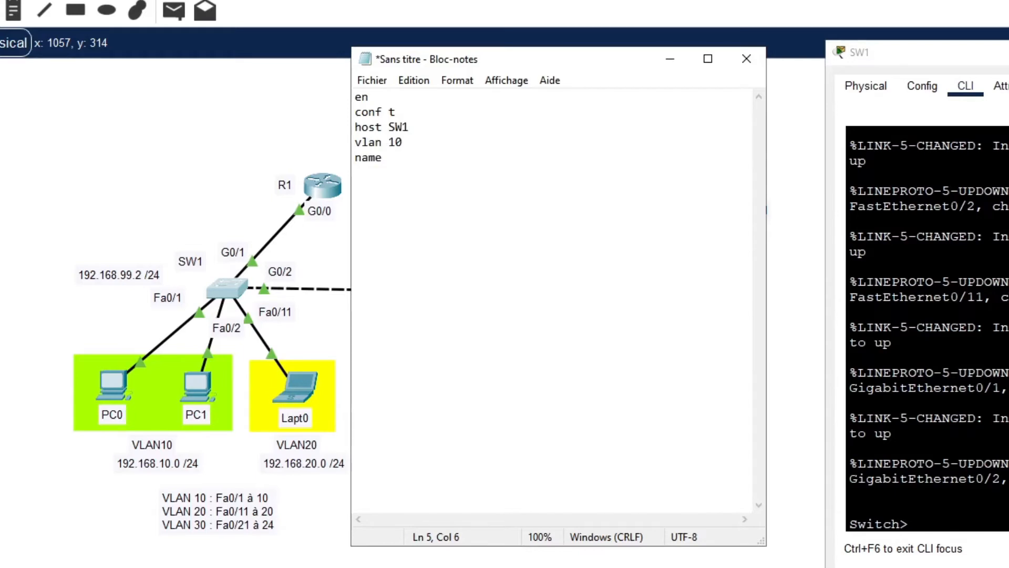
{"action": "type", "text": " LAN-PC"}
{"action": "key", "text": "Return"}
{"action": "type", "text": "vlan 20"}
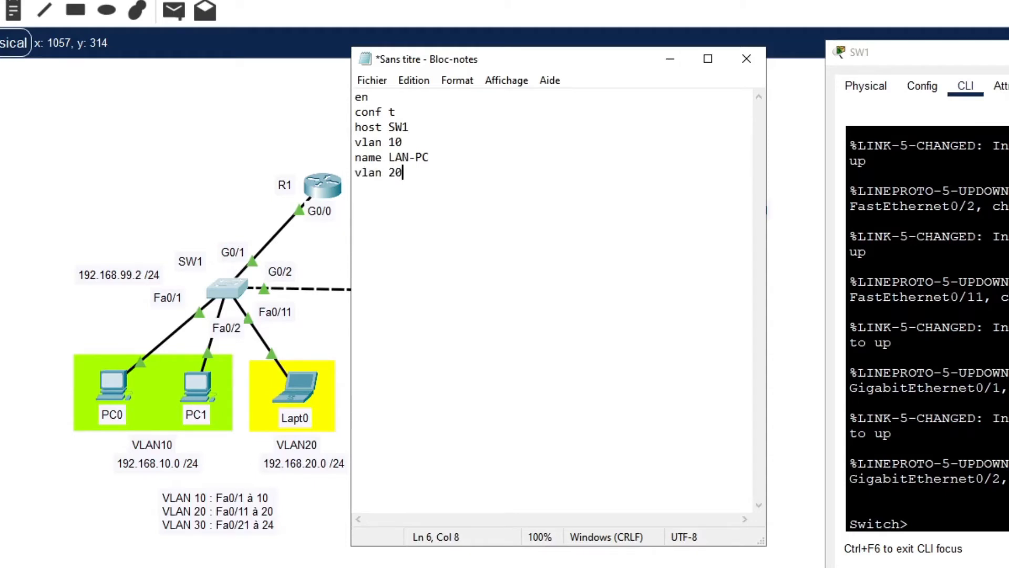
{"action": "key", "text": "Return"}
{"action": "type", "text": "name LAN-LAPT"}
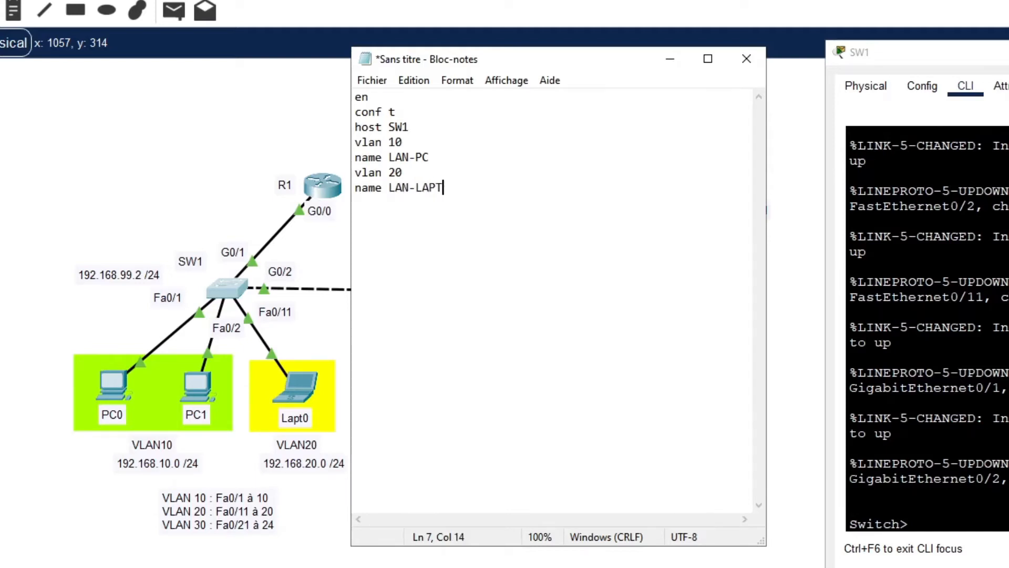
{"action": "key", "text": "Return"}
Script VLAN 30 named LAN-SERVEUR and VLAN 99 named LAN-GESTION, then type ip default-gateway 192.168.99.1.
{"action": "type", "text": "vlan 30"}
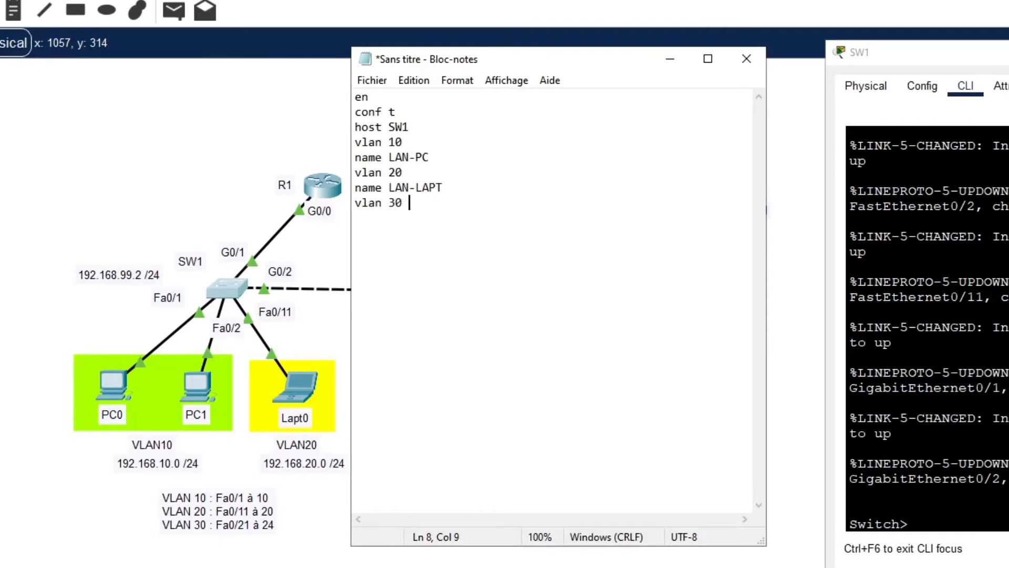
{"action": "key", "text": "Return"}
{"action": "type", "text": "name LAN-SERVEUR"}
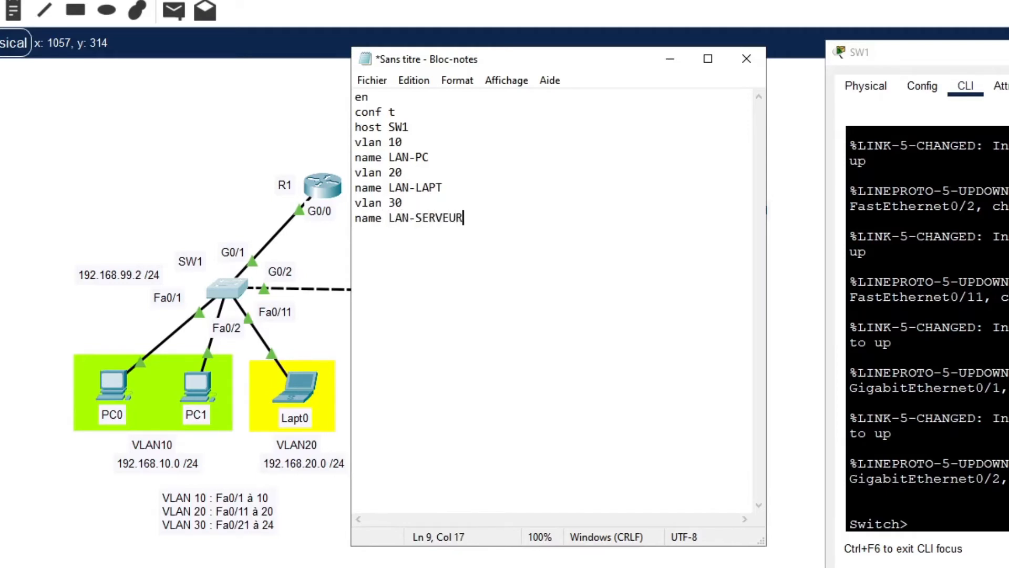
{"action": "key", "text": "Return"}
{"action": "type", "text": "vlan 99"}
{"action": "key", "text": "Return"}
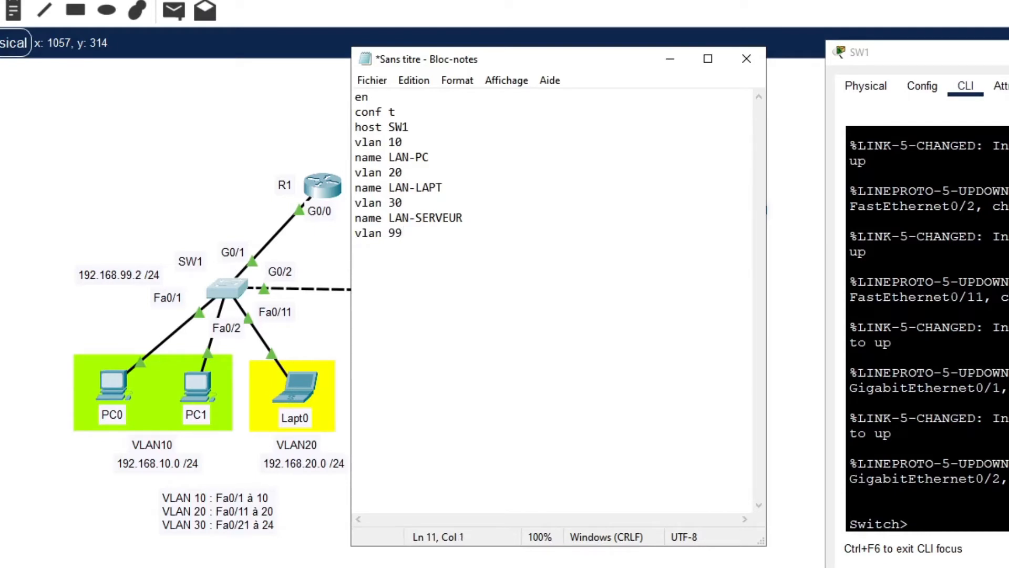
{"action": "type", "text": "name LAN-GESTION"}
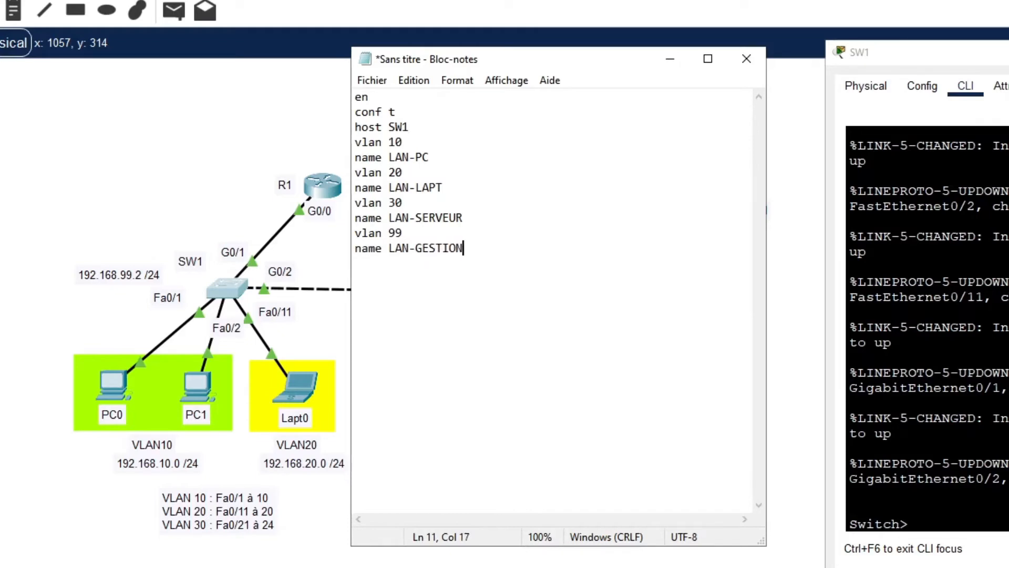
{"action": "key", "text": "Return"}
{"action": "left_click_drag", "start_coordinate": [558, 59], "coordinate": [596, 58]}
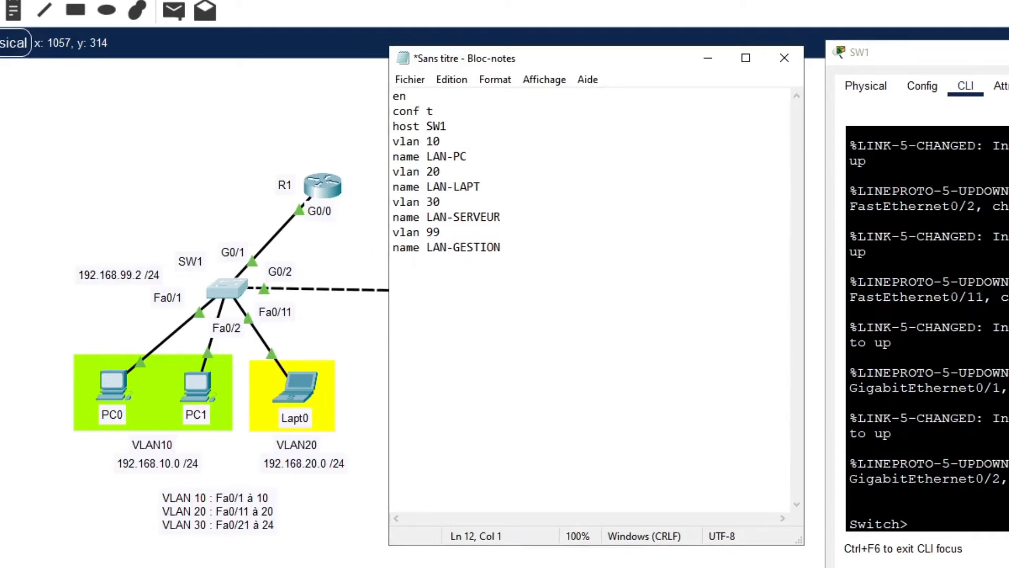
{"action": "type", "text": "ip default-gateway "}
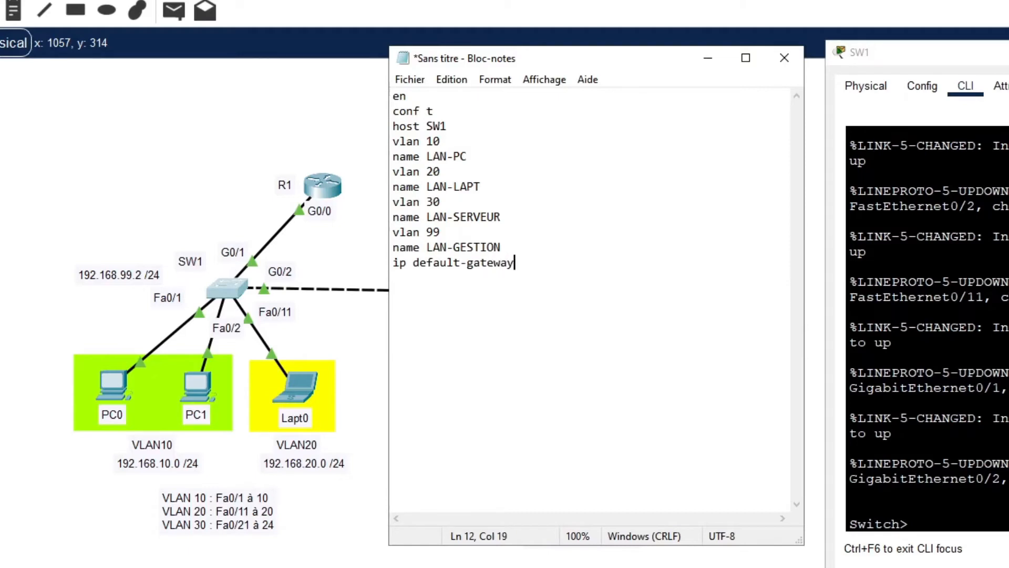
{"action": "type", "text": "192.168.99.1"}
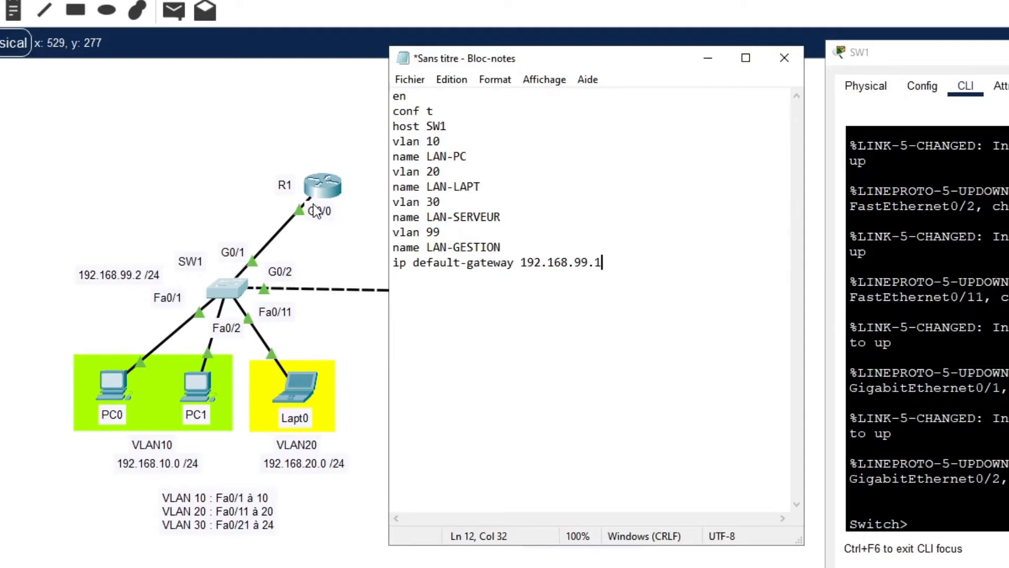
Script interface vlan 99 with address 192.168.99.2 255.255.255.0.
{"action": "key", "text": "Return"}
{"action": "type", "text": "int vlan 99"}
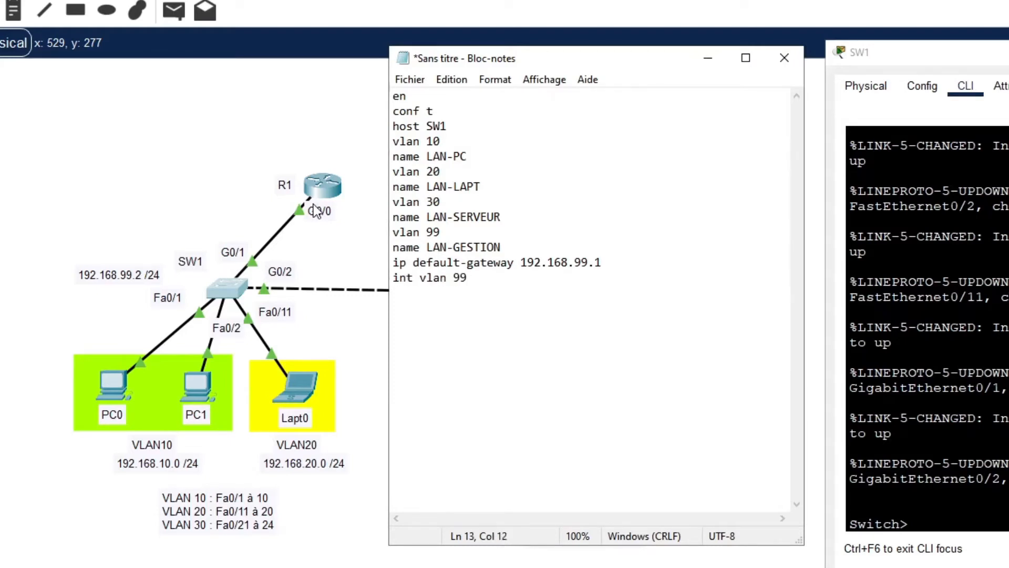
{"action": "key", "text": "Return"}
{"action": "type", "text": "ip add 192."}
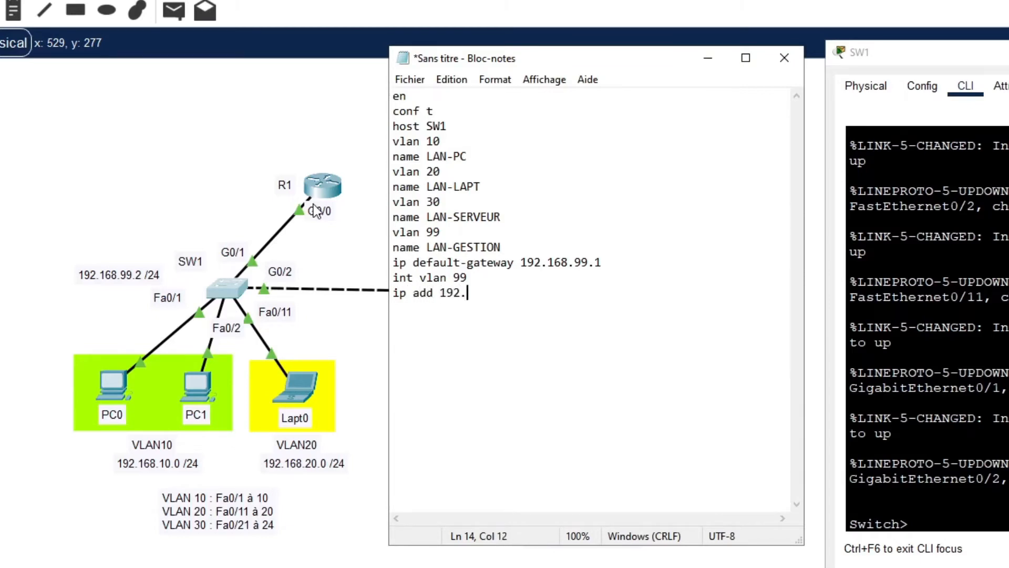
{"action": "type", "text": "168.99.2 255."}
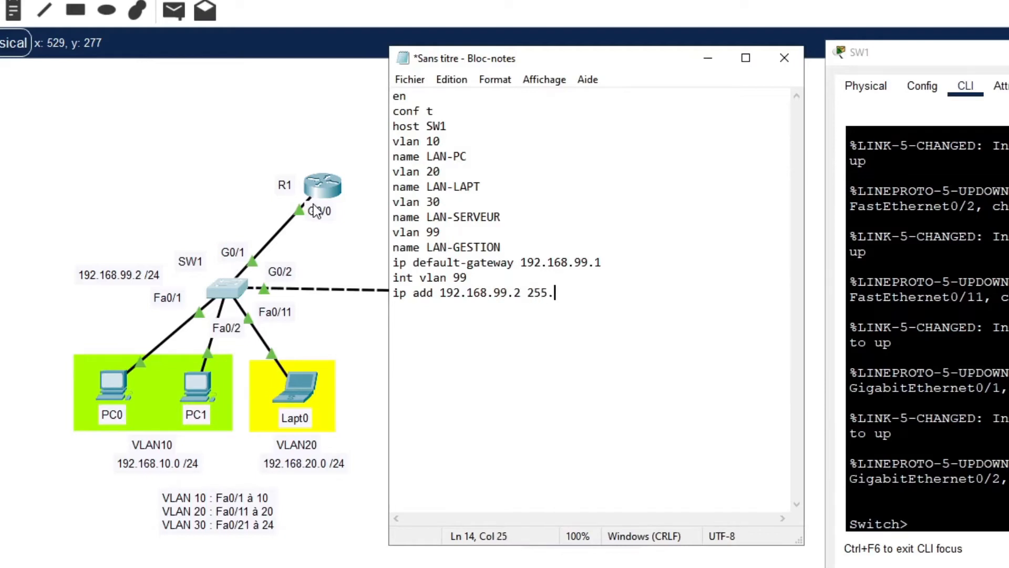
{"action": "type", "text": "255.255.255.0"}
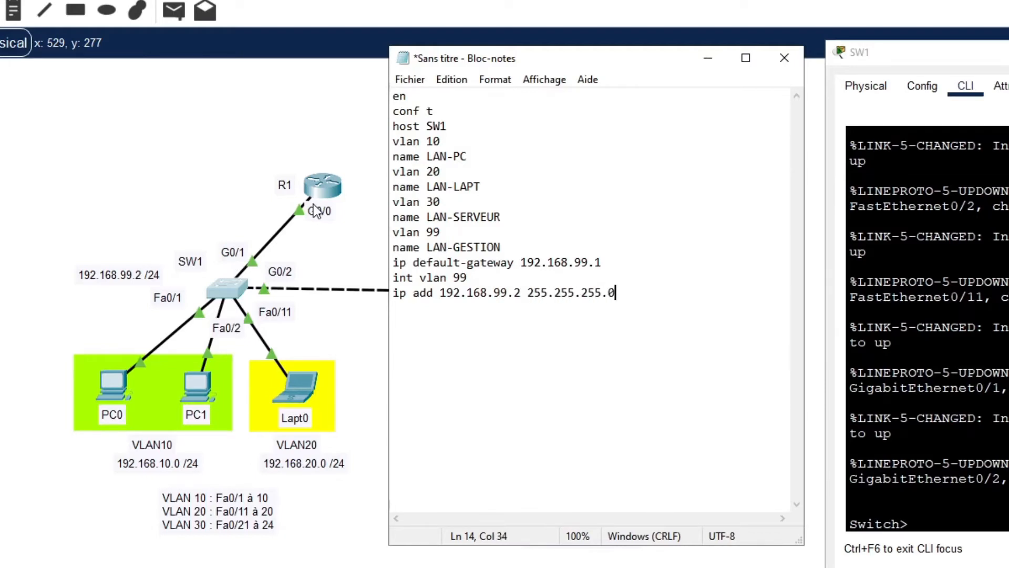
{"action": "key", "text": "Return"}
Add no shut and exit, then start the range fa0/1 - fa0/10 line.
{"action": "type", "text": "no shut"}
{"action": "key", "text": "Return"}
{"action": "type", "text": "exit"}
{"action": "key", "text": "Return"}
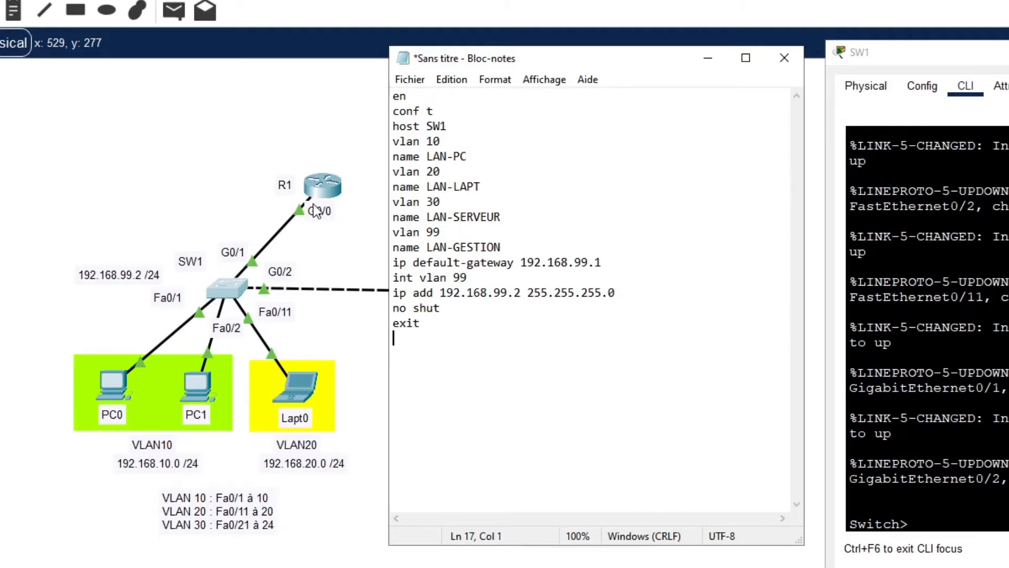
{"action": "type", "text": "int range"}
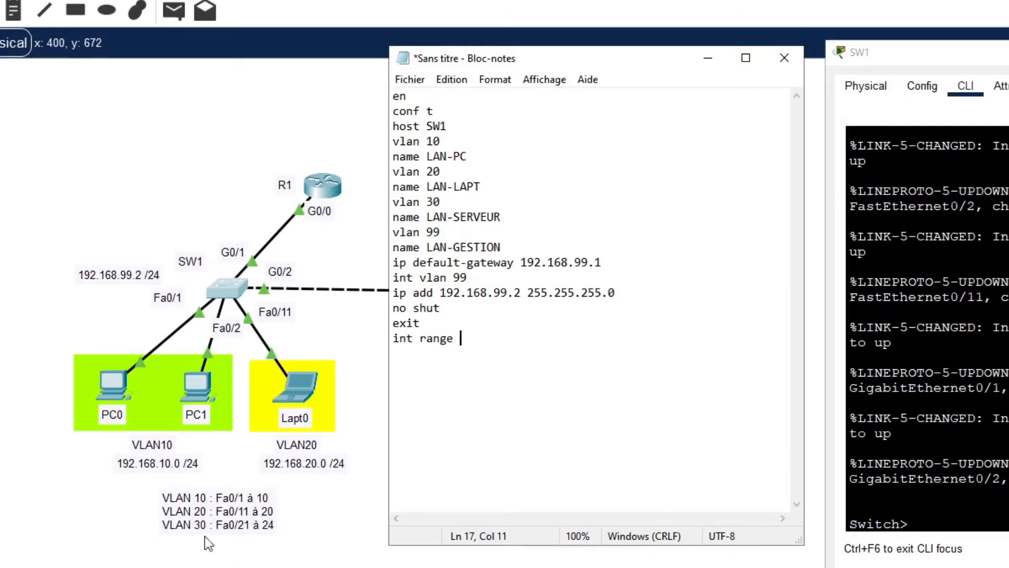
{"action": "type", "text": " fa0/1"}
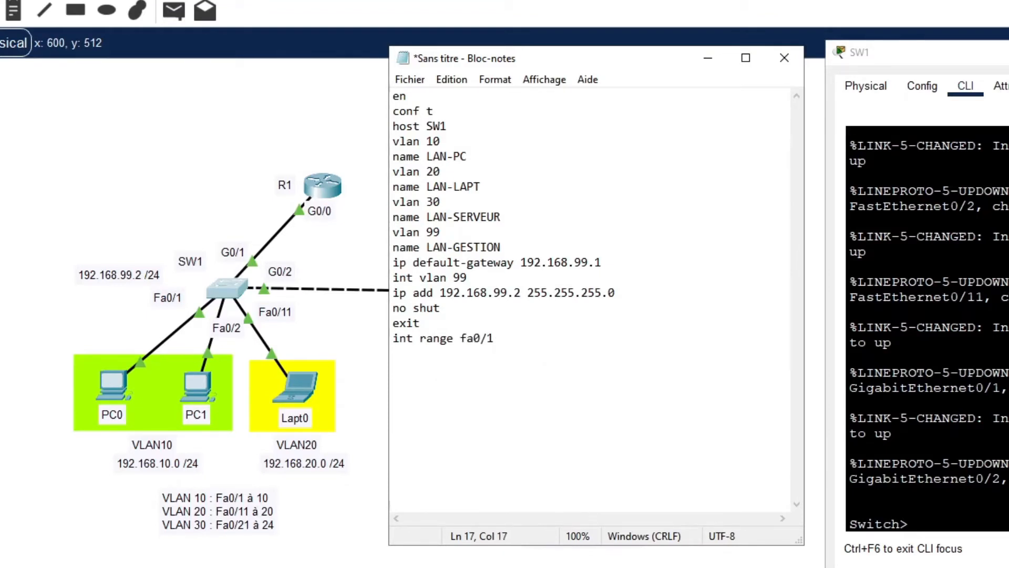
{"action": "type", "text": " - fa0/10"}
Complete the fa0/1-10 block with switchport mode access, access vlan 10, no shut and exit.
{"action": "key", "text": "Return"}
{"action": "type", "text": "swit"}
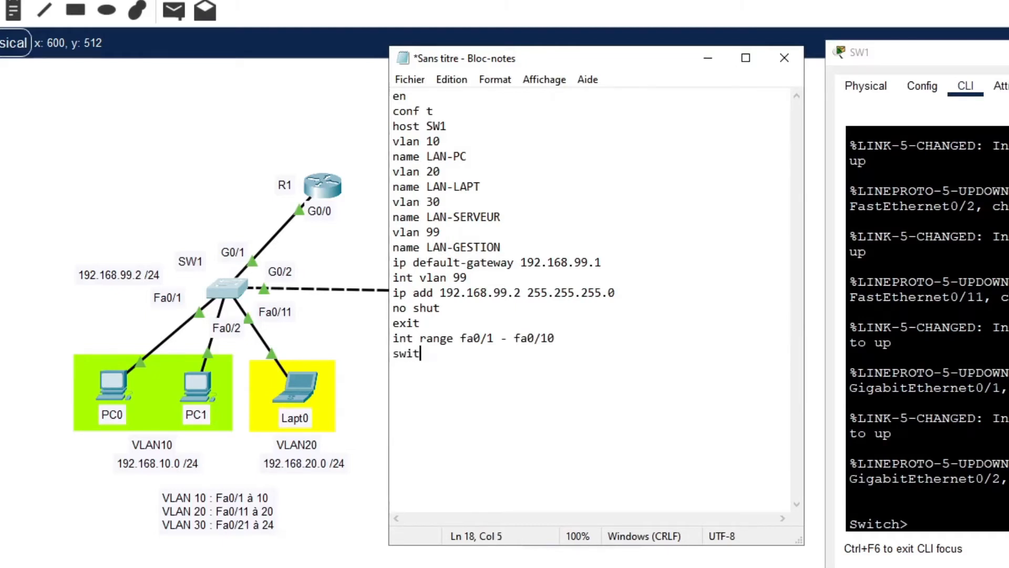
{"action": "type", "text": "chport mode acce"}
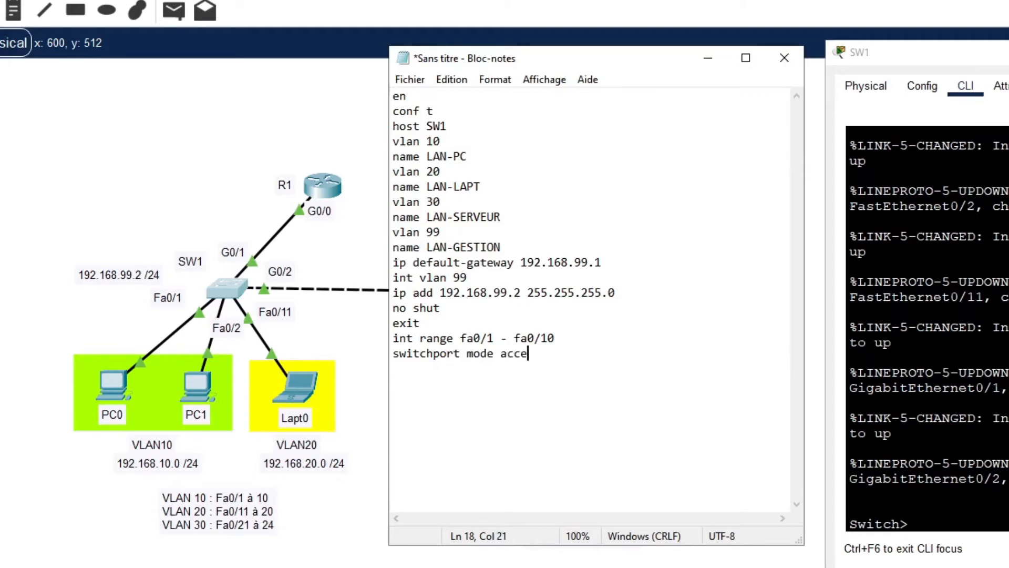
{"action": "type", "text": "ss"}
{"action": "key", "text": "Return"}
{"action": "type", "text": "switchport"}
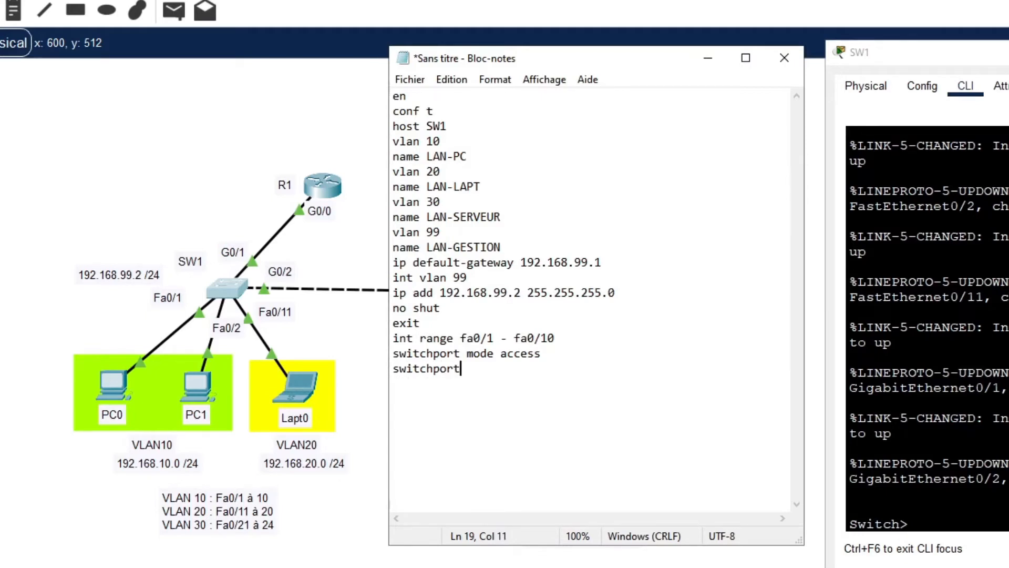
{"action": "type", "text": " access cl"}
{"action": "key", "text": "BackSpace"}
{"action": "key", "text": "BackSpace"}
{"action": "type", "text": "vlan"}
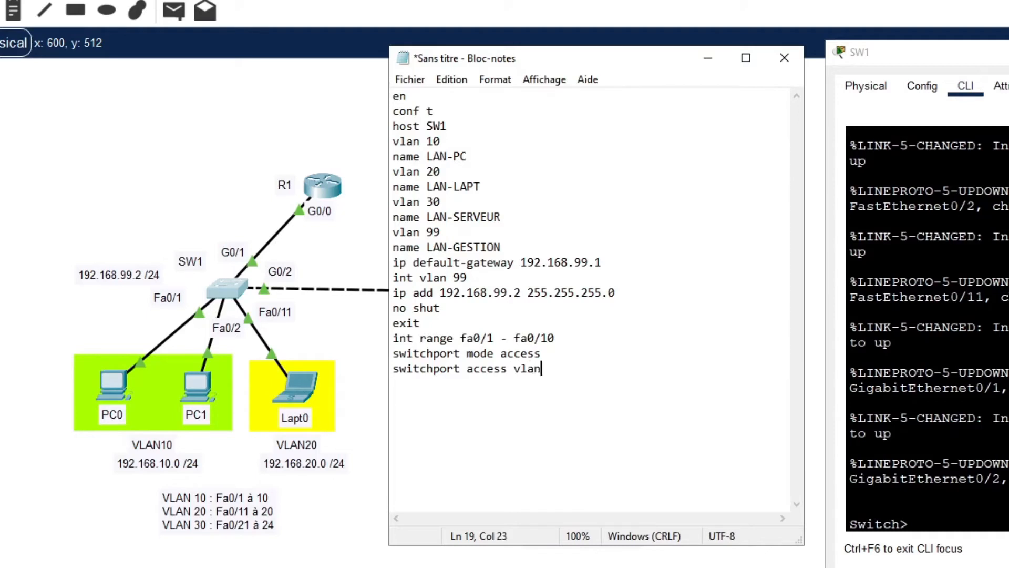
{"action": "type", "text": " 10"}
{"action": "key", "text": "Return"}
{"action": "type", "text": "no shut"}
{"action": "key", "text": "Return"}
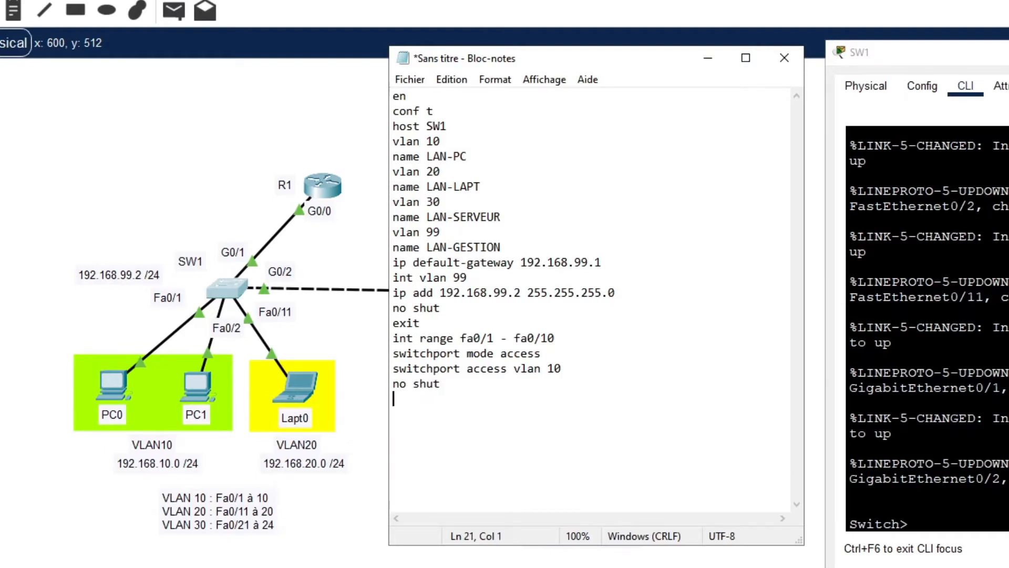
{"action": "type", "text": "exit"}
{"action": "key", "text": "Return"}
Paste a copy of the block and change it to fa0/11-20 in VLAN 20.
{"action": "key", "text": "Up"}
{"action": "key", "text": "Up"}
{"action": "key", "text": "Up"}
{"action": "key", "text": "Up"}
{"action": "key", "text": "Up"}
{"action": "key", "text": "shift+Down"}
{"action": "key", "text": "shift+Down"}
{"action": "key", "text": "shift+Down"}
{"action": "key", "text": "shift+Down"}
{"action": "key", "text": "ctrl+c"}
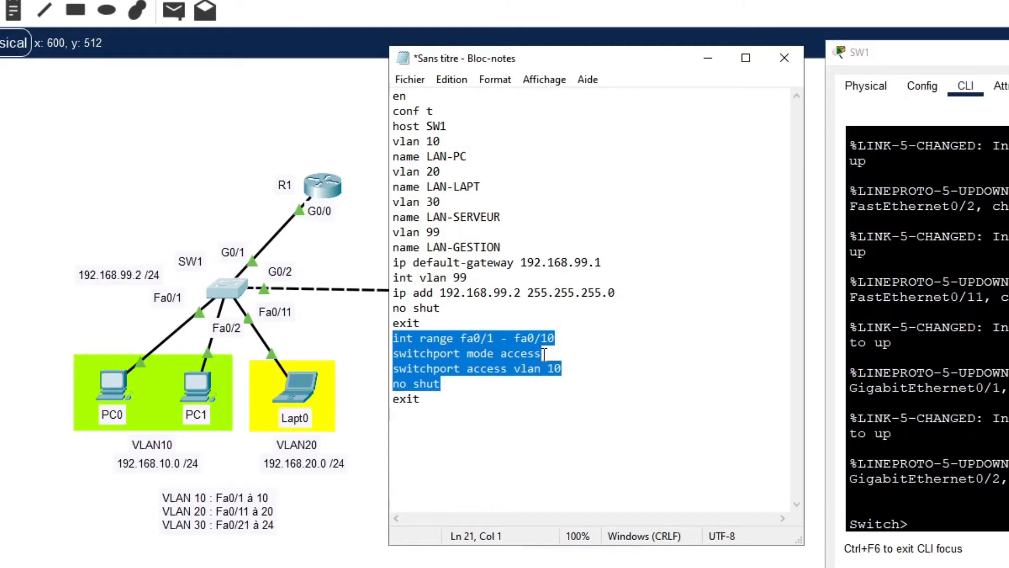
{"action": "key", "text": "Down"}
{"action": "key", "text": "ctrl+v"}
{"action": "key", "text": "Up"}
{"action": "key", "text": "Up"}
{"action": "key", "text": "Up"}
{"action": "key", "text": "Up"}
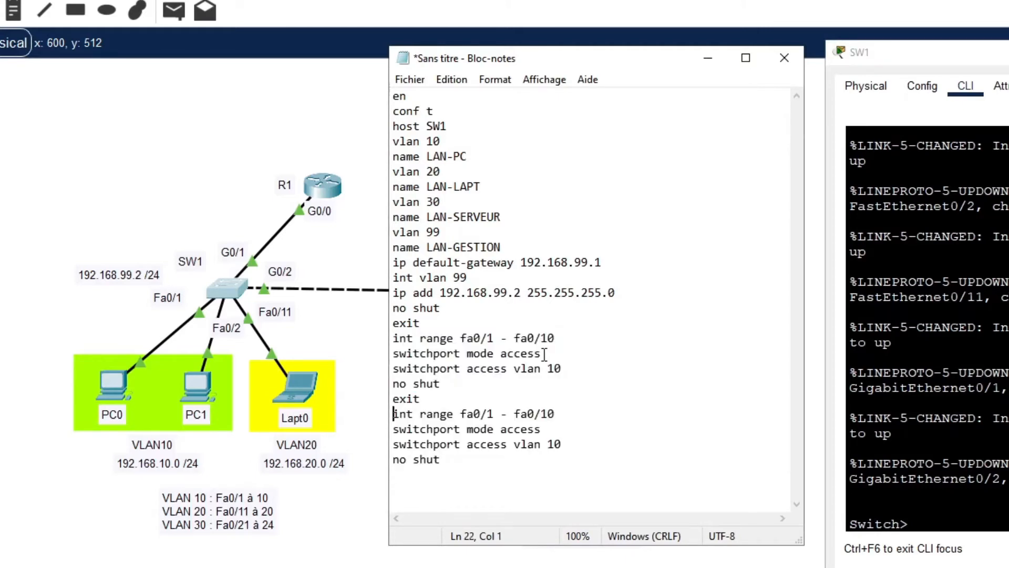
{"action": "key", "text": "Up"}
{"action": "key", "text": "End"}
{"action": "key", "text": "Down"}
{"action": "key", "text": "Right"}
{"action": "key", "text": "Right"}
{"action": "key", "text": "Right"}
{"action": "key", "text": "Right"}
{"action": "key", "text": "Right"}
{"action": "key", "text": "Right"}
{"action": "key", "text": "Right"}
{"action": "key", "text": "Right"}
{"action": "key", "text": "Right"}
{"action": "key", "text": "Right"}
{"action": "key", "text": "Right"}
{"action": "type", "text": "1"}
{"action": "key", "text": "Right"}
{"action": "key", "text": "Right"}
{"action": "key", "text": "Right"}
{"action": "key", "text": "Right"}
{"action": "key", "text": "Right"}
{"action": "key", "text": "Right"}
{"action": "key", "text": "Right"}
{"action": "key", "text": "Right"}
{"action": "key", "text": "BackSpace"}
{"action": "type", "text": "2"}
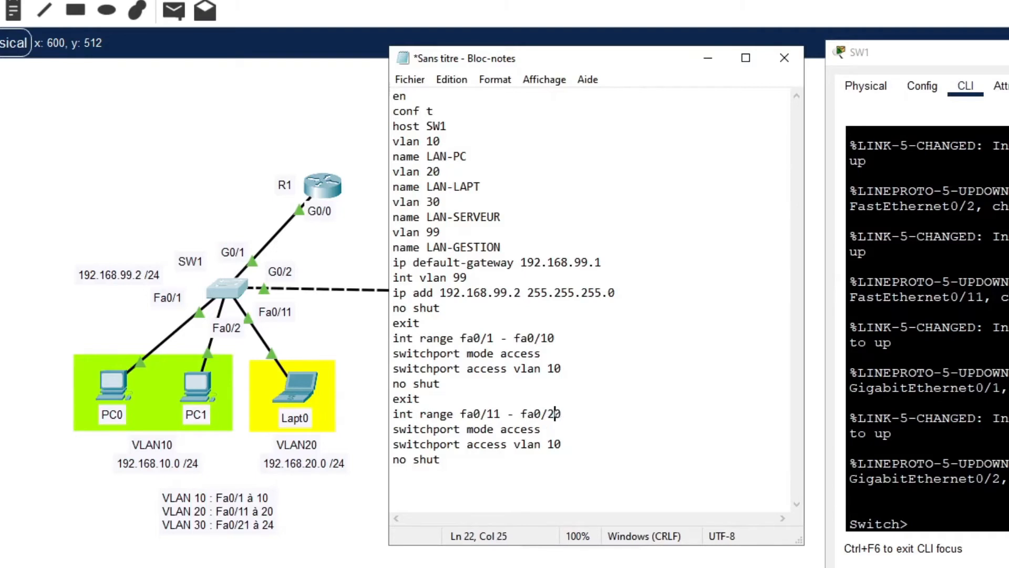
{"action": "key", "text": "Down"}
{"action": "key", "text": "Down"}
{"action": "key", "text": "Right"}
{"action": "key", "text": "Right"}
{"action": "key", "text": "BackSpace"}
{"action": "type", "text": "2"}
{"action": "key", "text": "Down"}
{"action": "key", "text": "Return"}
{"action": "type", "text": "exit"}
{"action": "key", "text": "Return"}
Paste a third copy and change it to fa0/21-24 in VLAN 30.
{"action": "key", "text": "ctrl+v"}
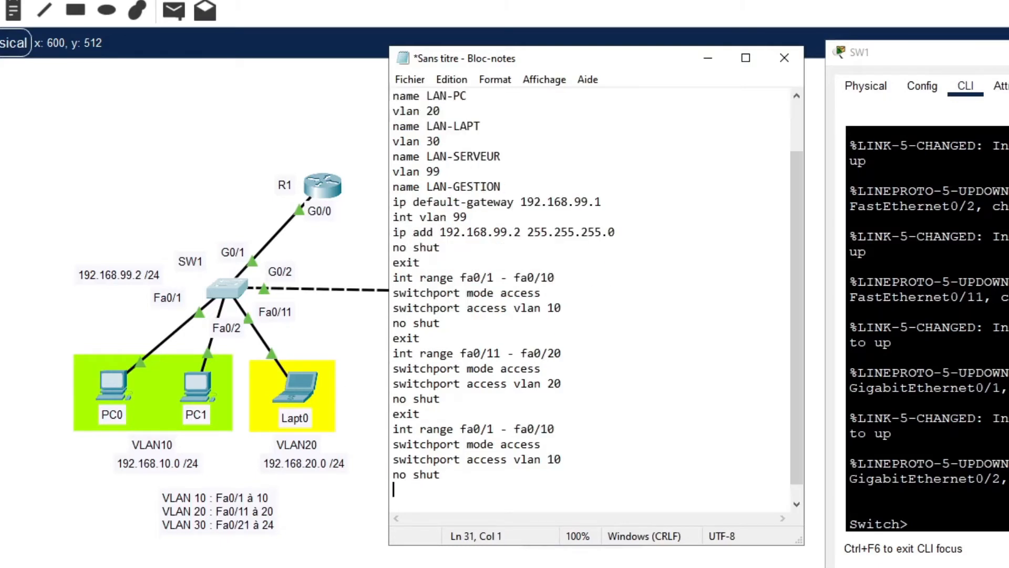
{"action": "key", "text": "Up"}
{"action": "key", "text": "Up"}
{"action": "key", "text": "Up"}
{"action": "key", "text": "Up"}
{"action": "key", "text": "Right"}
{"action": "key", "text": "Right"}
{"action": "key", "text": "Right"}
{"action": "key", "text": "Right"}
{"action": "key", "text": "Right"}
{"action": "key", "text": "Right"}
{"action": "key", "text": "Right"}
{"action": "key", "text": "Right"}
{"action": "key", "text": "Right"}
{"action": "key", "text": "Right"}
{"action": "key", "text": "Right"}
{"action": "key", "text": "Right"}
{"action": "key", "text": "Right"}
{"action": "key", "text": "Right"}
{"action": "type", "text": "2"}
{"action": "key", "text": "Right"}
{"action": "key", "text": "Right"}
{"action": "key", "text": "Right"}
{"action": "key", "text": "Right"}
{"action": "key", "text": "Right"}
{"action": "key", "text": "Right"}
{"action": "key", "text": "Right"}
{"action": "key", "text": "Right"}
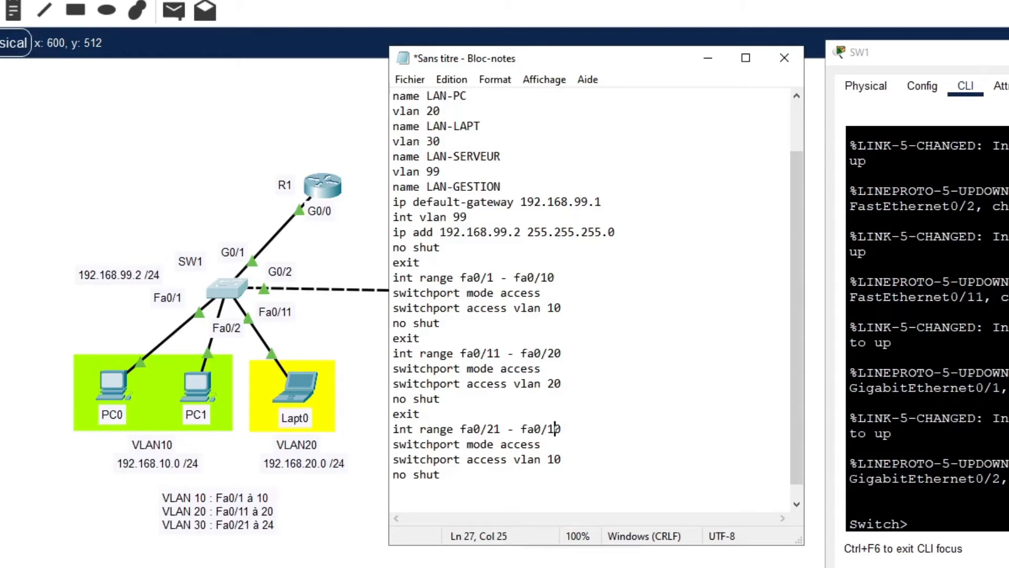
{"action": "key", "text": "shift+Right"}
{"action": "key", "text": "shift+Right"}
{"action": "type", "text": "24"}
{"action": "key", "text": "Down"}
{"action": "key", "text": "Down"}
{"action": "key", "text": "Right"}
{"action": "key", "text": "shift+Right"}
{"action": "type", "text": "3"}
{"action": "key", "text": "Down"}
{"action": "key", "text": "Down"}
{"action": "key", "text": "Return"}
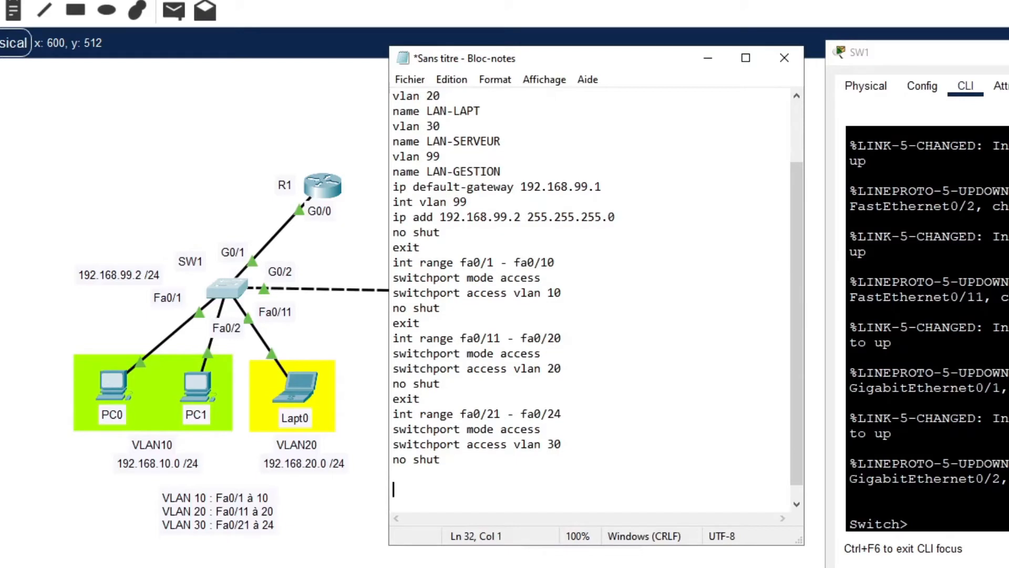
{"action": "key", "text": "BackSpace"}
Write the int g0/1 block with switchport mode trunk, no shut and exit.
{"action": "type", "text": "int g"}
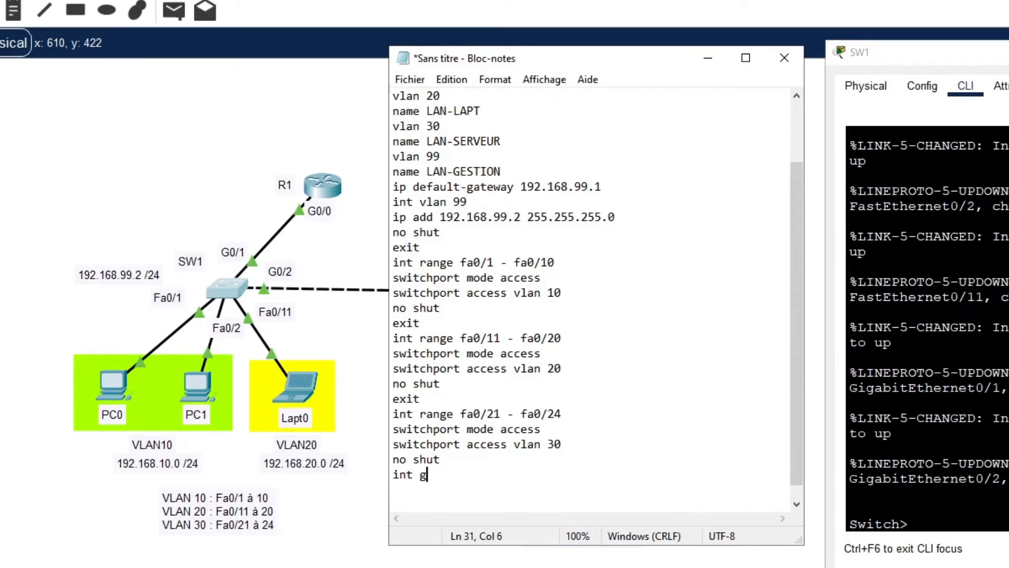
{"action": "type", "text": "0/1"}
{"action": "key", "text": "Return"}
{"action": "type", "text": "swi"}
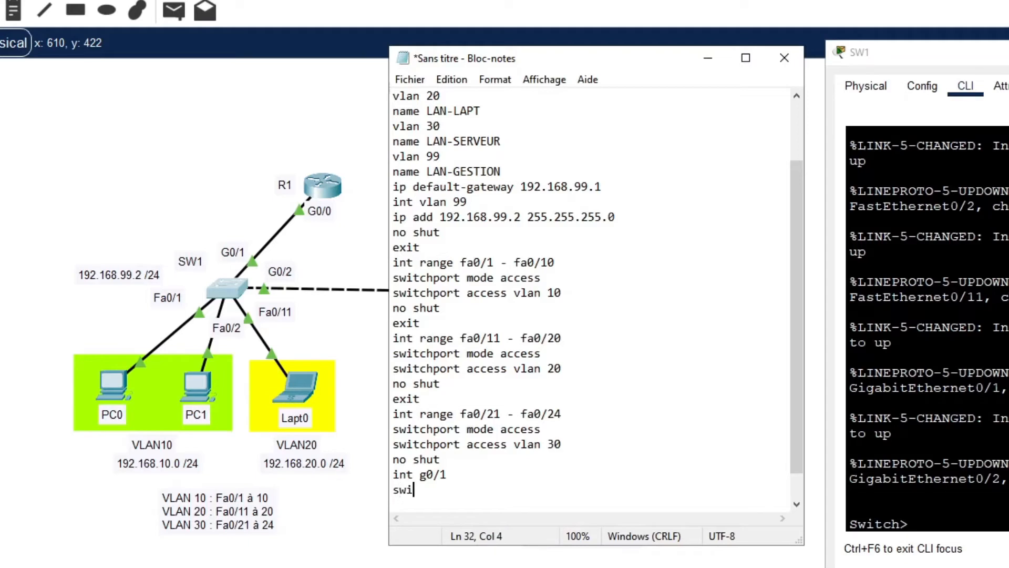
{"action": "type", "text": "tchport mod"}
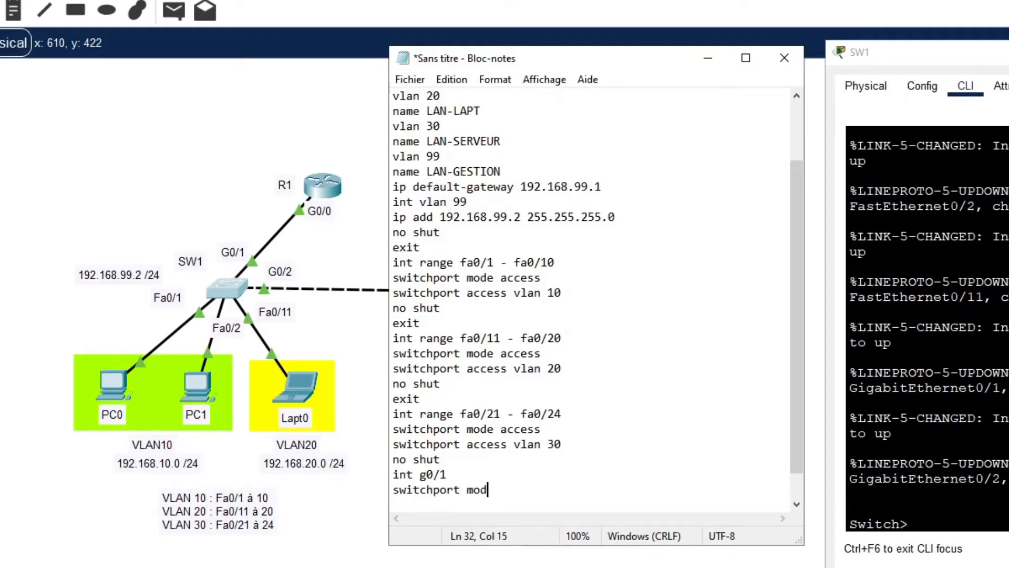
{"action": "type", "text": "e trcun"}
{"action": "key", "text": "BackSpace"}
{"action": "key", "text": "BackSpace"}
{"action": "key", "text": "BackSpace"}
{"action": "type", "text": "unk"}
{"action": "key", "text": "Return"}
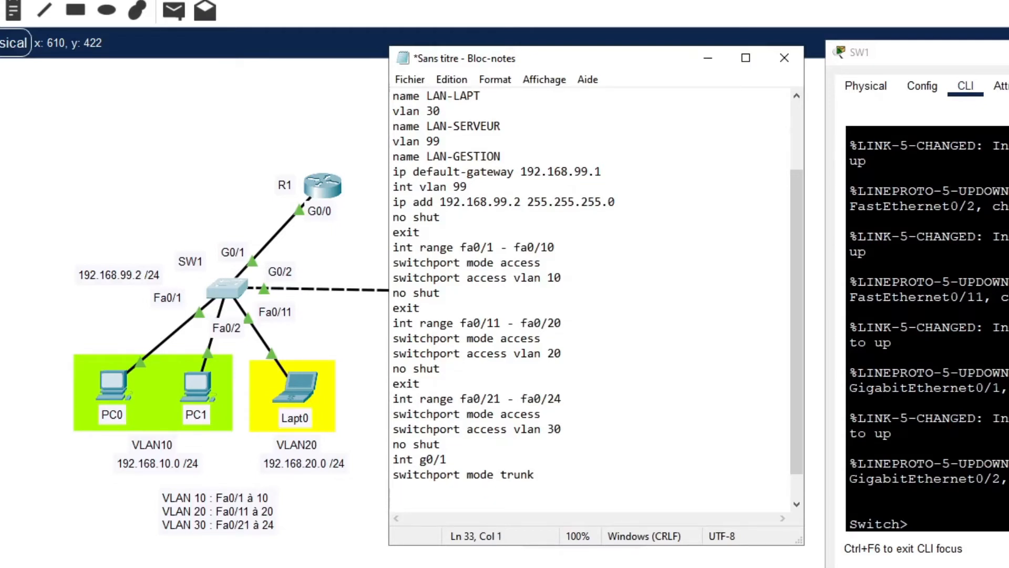
{"action": "type", "text": "no shut"}
{"action": "key", "text": "Return"}
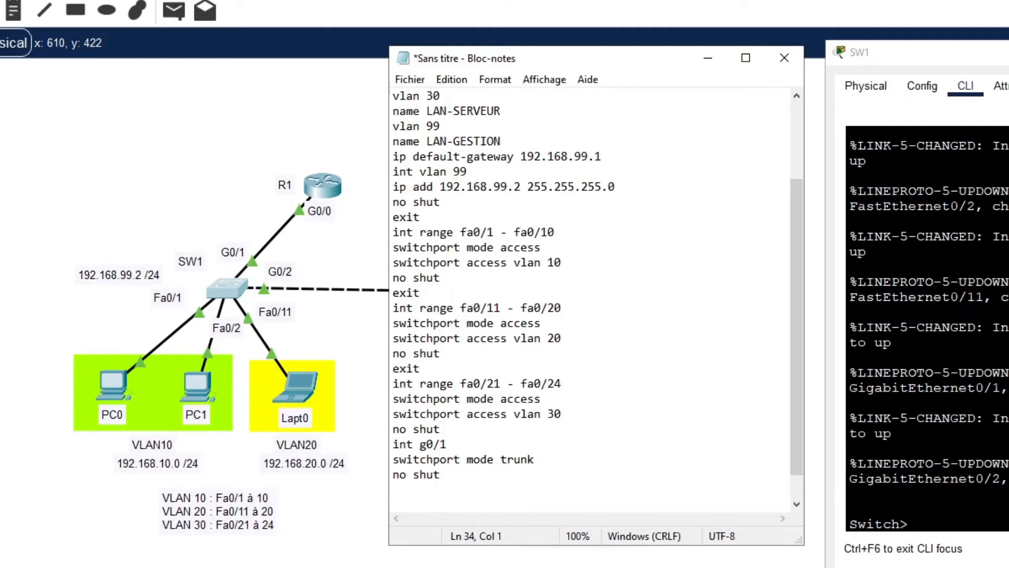
{"action": "type", "text": "exit"}
{"action": "key", "text": "Return"}
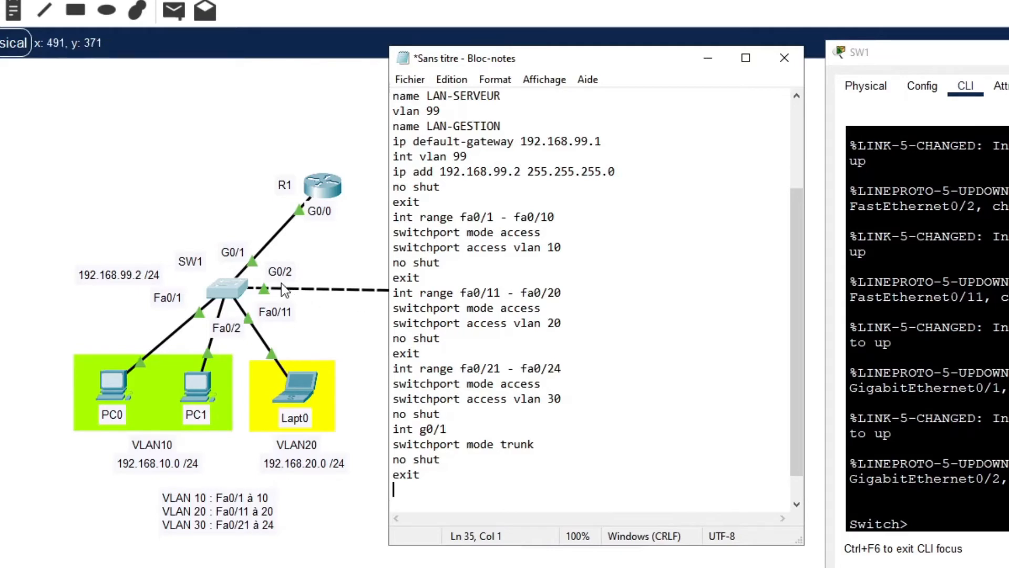
Duplicate the g0/1 trunk block below it and change the copy to g0/2.
{"action": "left_click", "coordinate": [486, 444]}
{"action": "key", "text": "Down"}
{"action": "key", "text": "Down"}
{"action": "key", "text": "Up"}
{"action": "key", "text": "Up"}
{"action": "key", "text": "Up"}
{"action": "key", "text": "Home"}
{"action": "key", "text": "shift+Down"}
{"action": "key", "text": "shift+Down"}
{"action": "key", "text": "shift+Down"}
{"action": "key", "text": "shift+Down"}
{"action": "key", "text": "ctrl+c"}
{"action": "key", "text": "Down"}
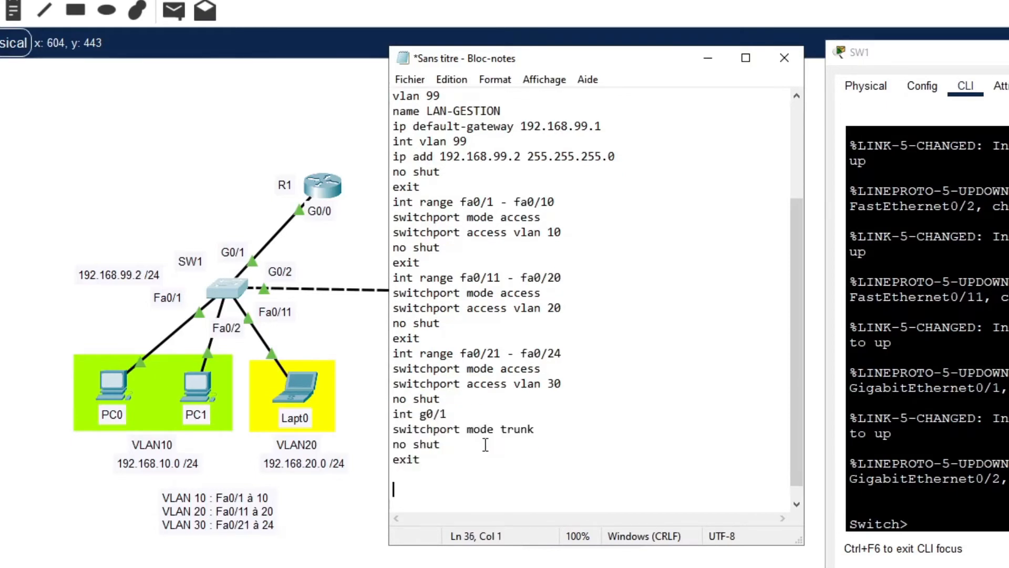
{"action": "key", "text": "ctrl+v"}
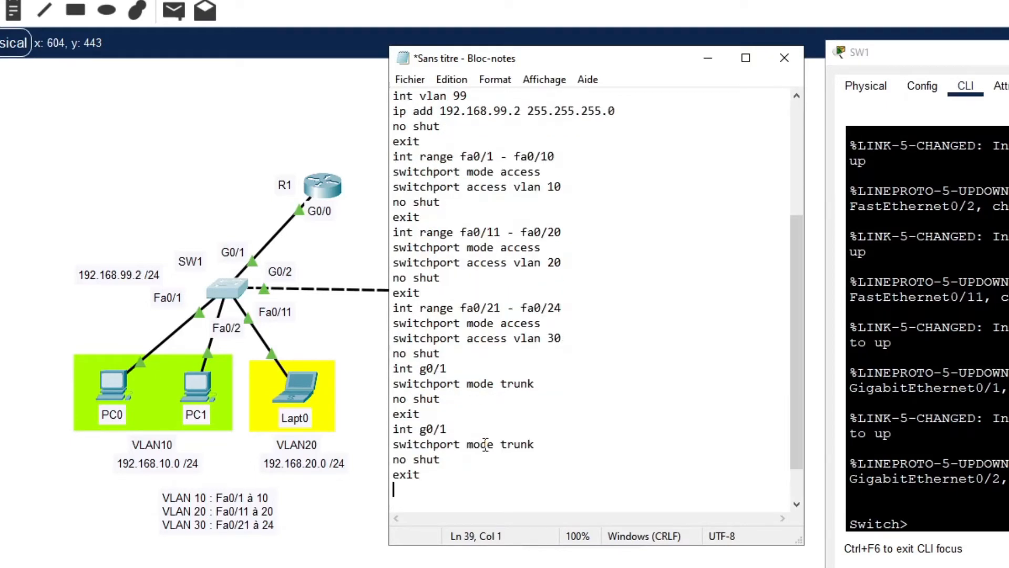
{"action": "key", "text": "Up"}
{"action": "key", "text": "Up"}
{"action": "key", "text": "Up"}
{"action": "key", "text": "Up"}
{"action": "key", "text": "Right"}
{"action": "key", "text": "Right"}
{"action": "key", "text": "Right"}
{"action": "key", "text": "Right"}
{"action": "key", "text": "Right"}
{"action": "key", "text": "Right"}
{"action": "key", "text": "Right"}
{"action": "key", "text": "Delete"}
{"action": "type", "text": "2"}
{"action": "key", "text": "Up"}
{"action": "key", "text": "Up"}
{"action": "key", "text": "Up"}
{"action": "key", "text": "Up"}
{"action": "key", "text": "Right"}
{"action": "key", "text": "Right"}
{"action": "key", "text": "Right"}
{"action": "key", "text": "Right"}
Add 'desc TRUNK vers R1' under g0/1 and 'desc TRUNK vers SW2' under g0/2, then begin 'line vty 0 15'.
{"action": "key", "text": "Return"}
{"action": "type", "text": "desc"}
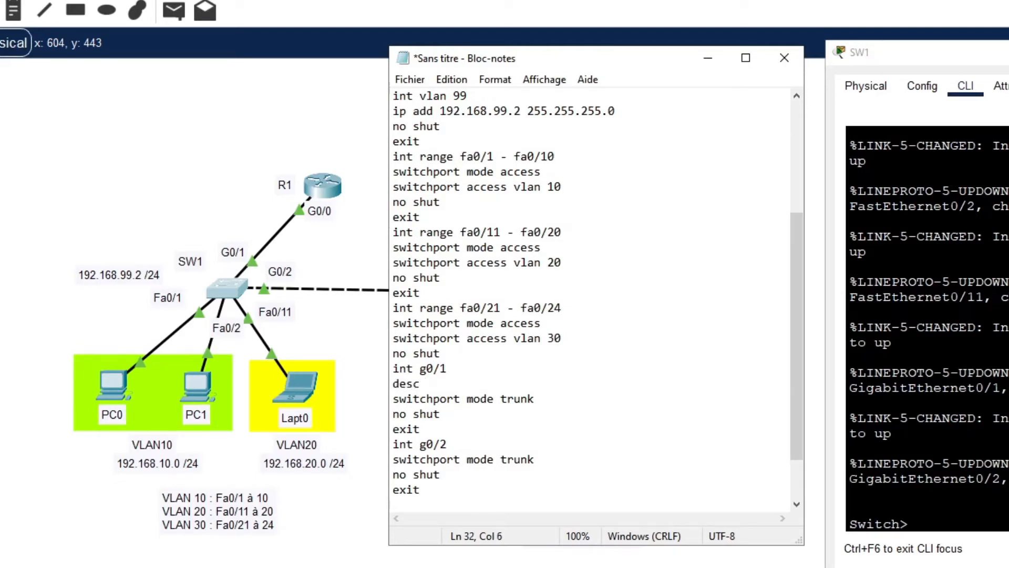
{"action": "type", "text": " TRUNK vers "}
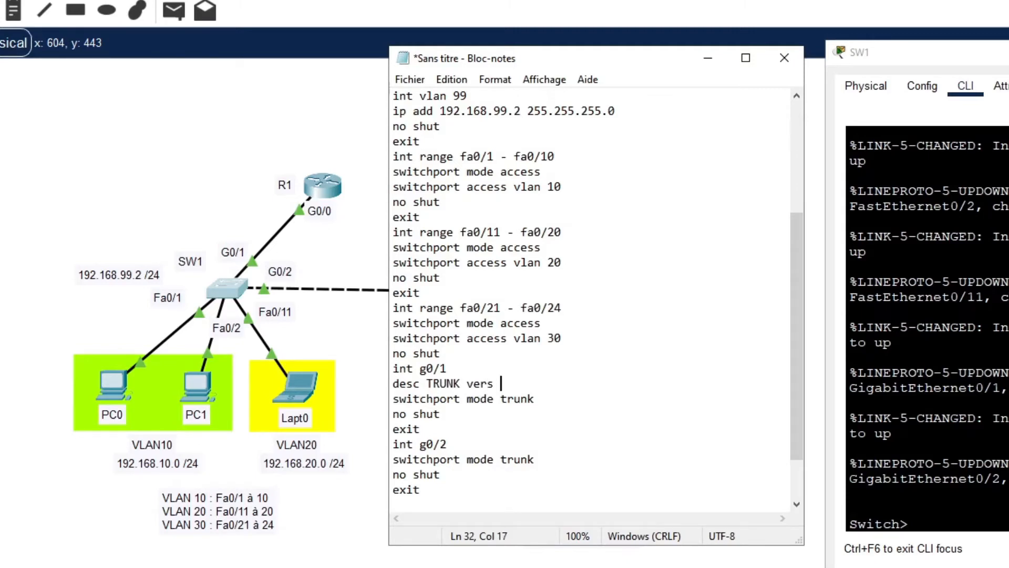
{"action": "type", "text": "R1"}
{"action": "key", "text": "Down"}
{"action": "key", "text": "Down"}
{"action": "key", "text": "Down"}
{"action": "key", "text": "Down"}
{"action": "key", "text": "Return"}
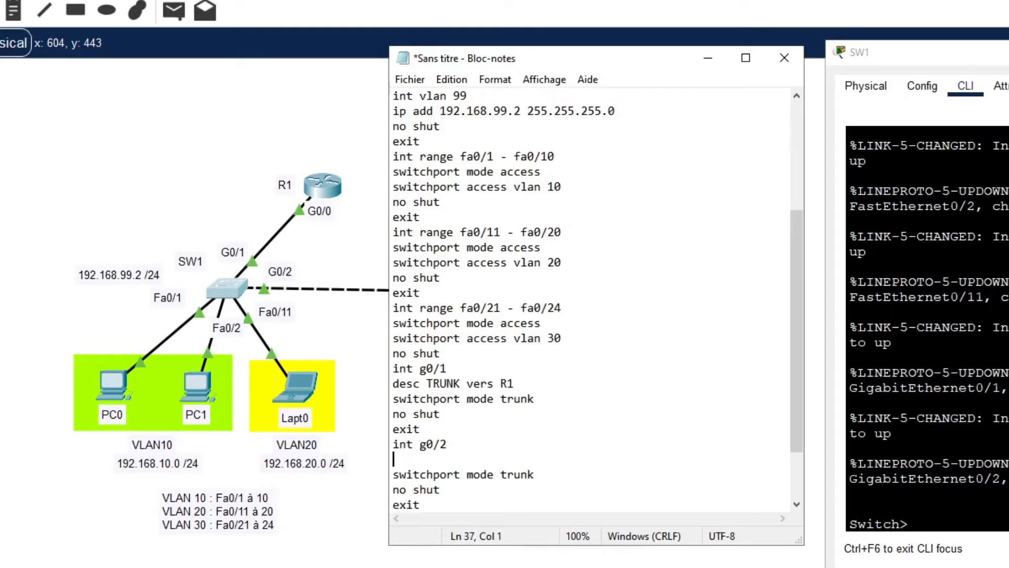
{"action": "type", "text": "desc TRUNK ve"}
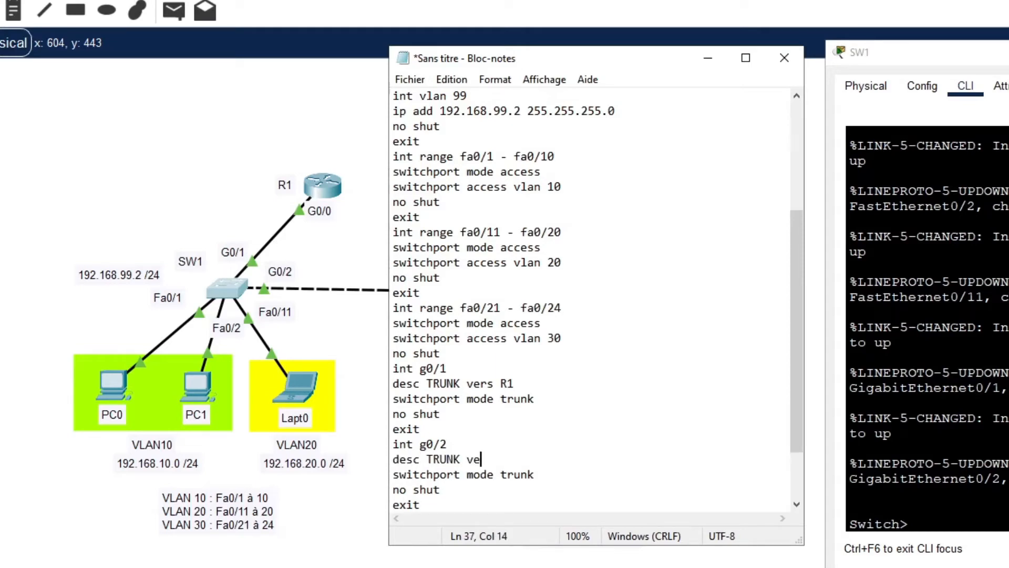
{"action": "type", "text": "rs SW2"}
{"action": "key", "text": "Down"}
{"action": "key", "text": "Down"}
{"action": "key", "text": "Down"}
{"action": "key", "text": "Down"}
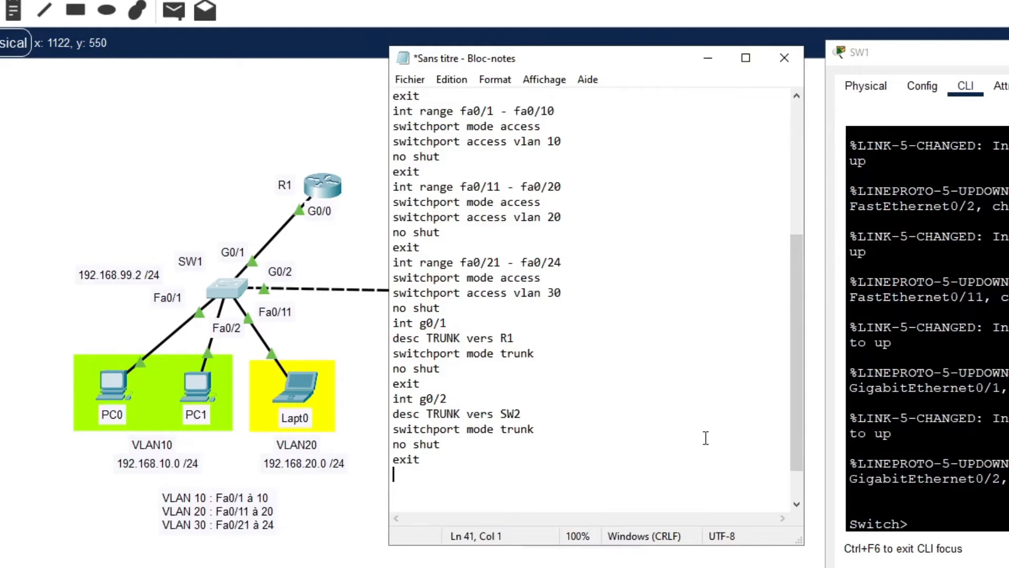
{"action": "type", "text": "line vty 0 15"}
Under line vty 0 15, add password cisco, login and exit.
{"action": "key", "text": "Return"}
{"action": "type", "text": "p"}
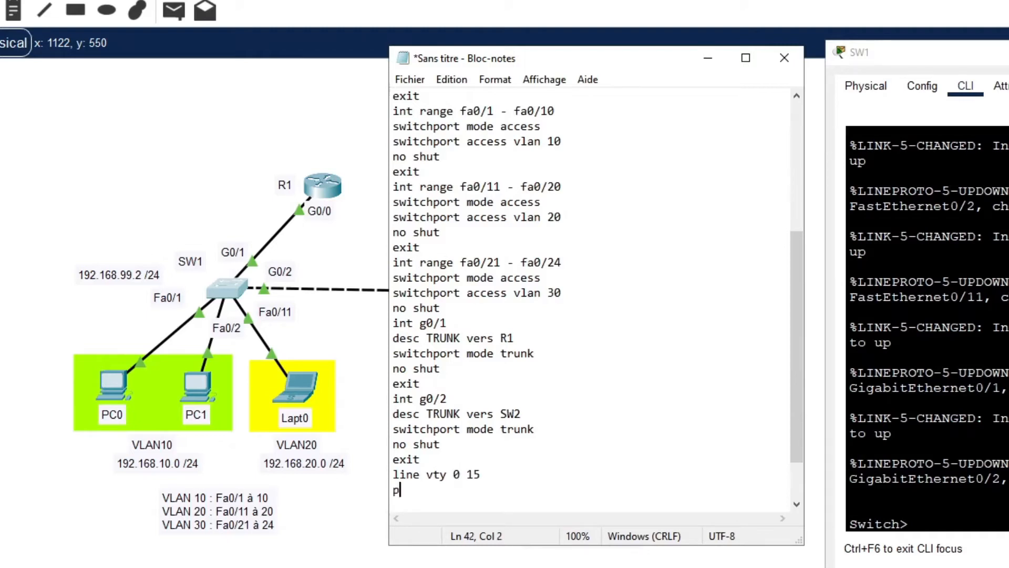
{"action": "type", "text": "assword cisoco"}
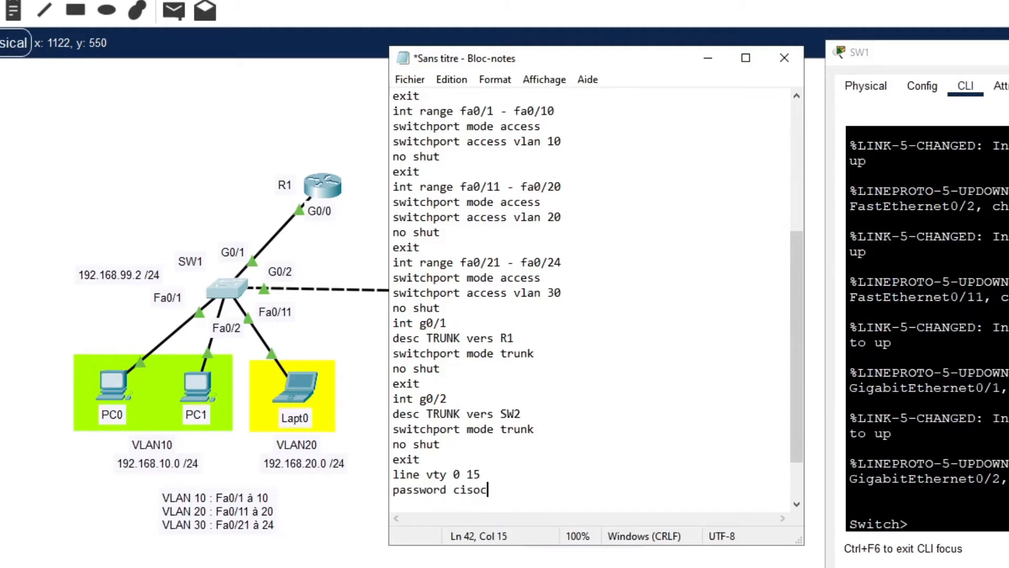
{"action": "key", "text": "Return"}
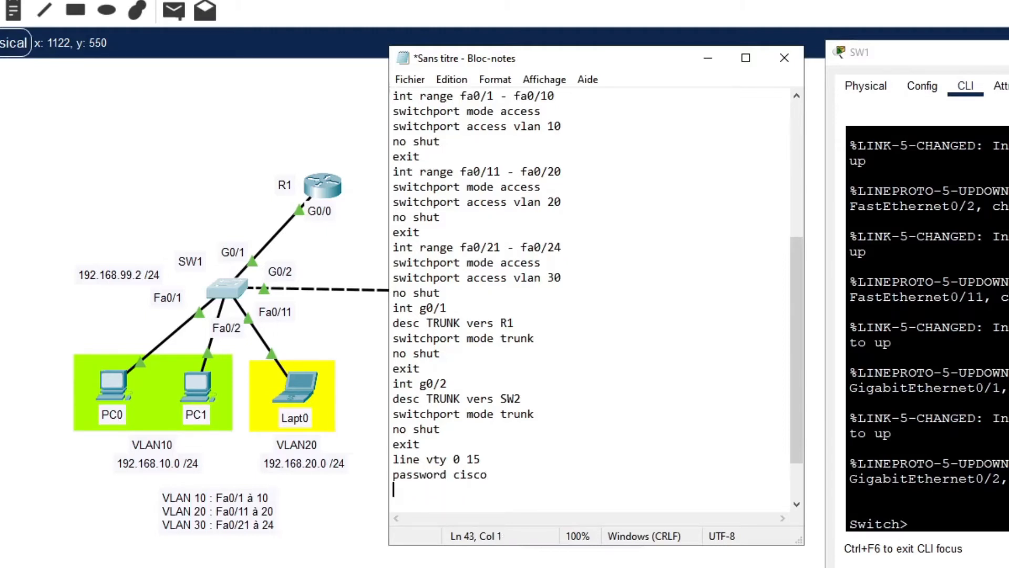
{"action": "type", "text": "login"}
{"action": "key", "text": "Return"}
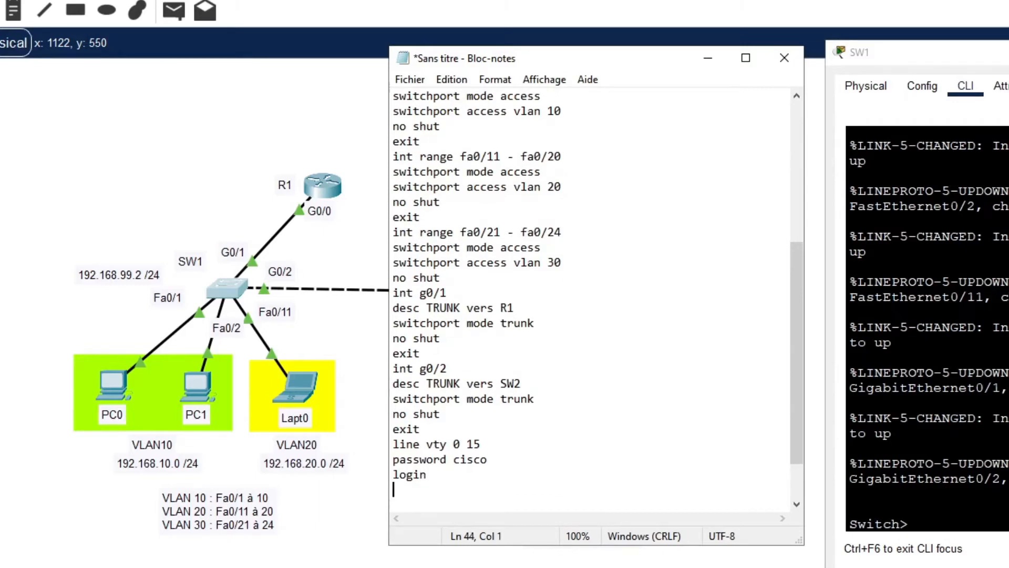
{"action": "type", "text": "exit"}
{"action": "key", "text": "Return"}
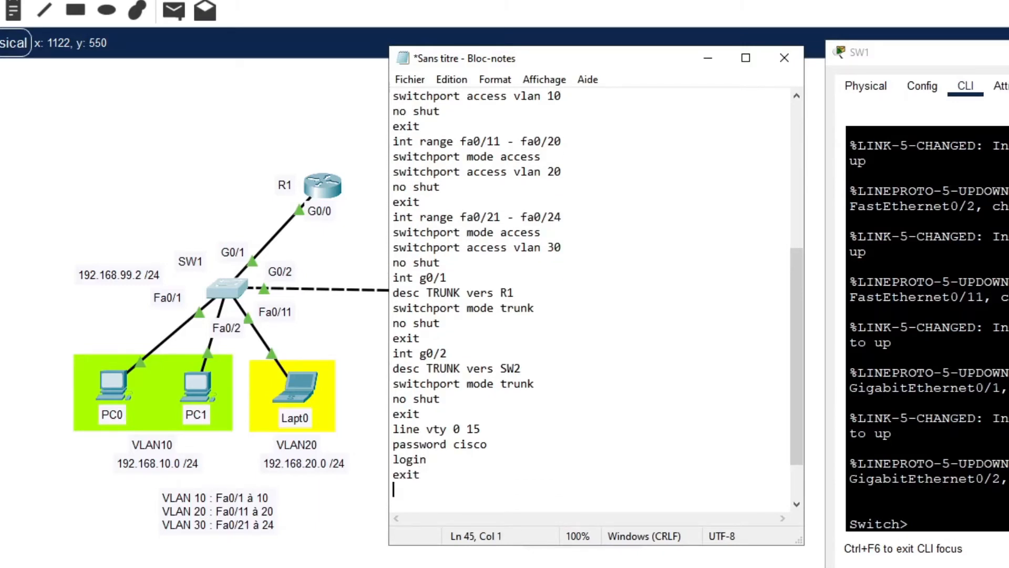
{"action": "key", "text": "shift+Up"}
{"action": "key", "text": "shift+Up"}
{"action": "key", "text": "shift+Up"}
{"action": "key", "text": "shift+Up"}
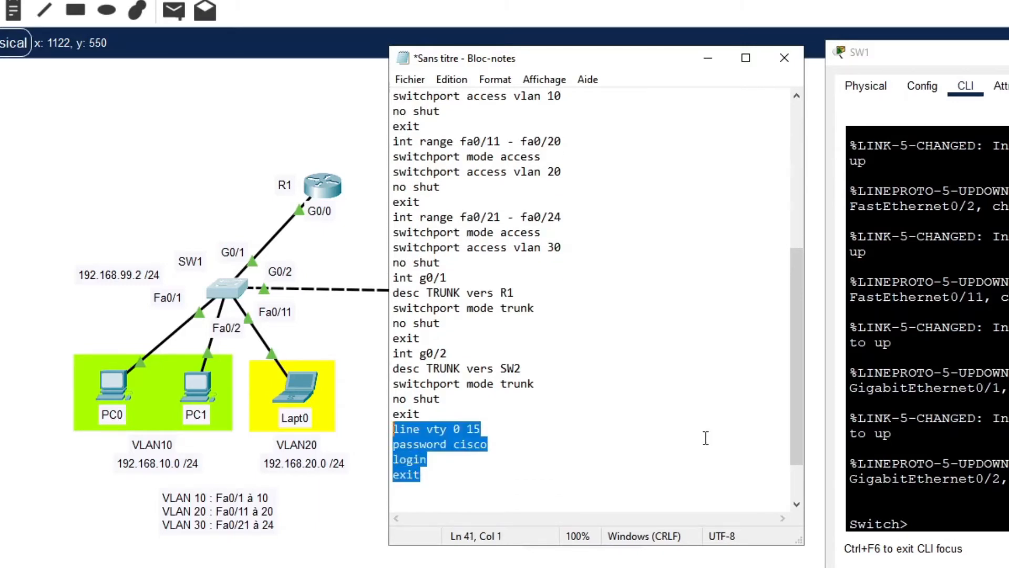
{"action": "key", "text": "Down"}
{"action": "key", "text": "Down"}
{"action": "key", "text": "Down"}
{"action": "key", "text": "Down"}
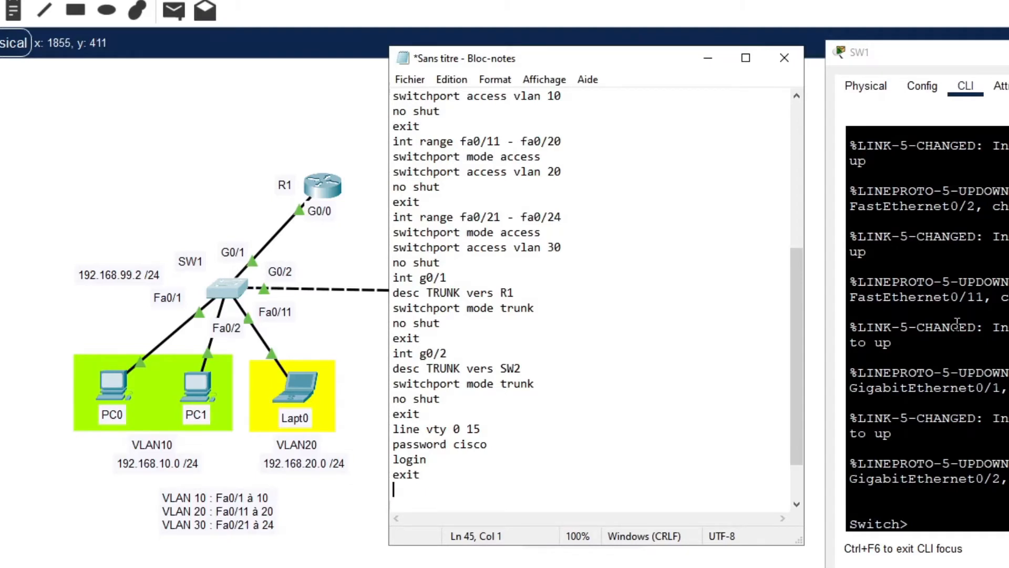
Copy the entire Notepad script and paste it into SW1's CLI to run it.
{"action": "left_click_drag", "start_coordinate": [442, 474], "coordinate": [393, 94]}
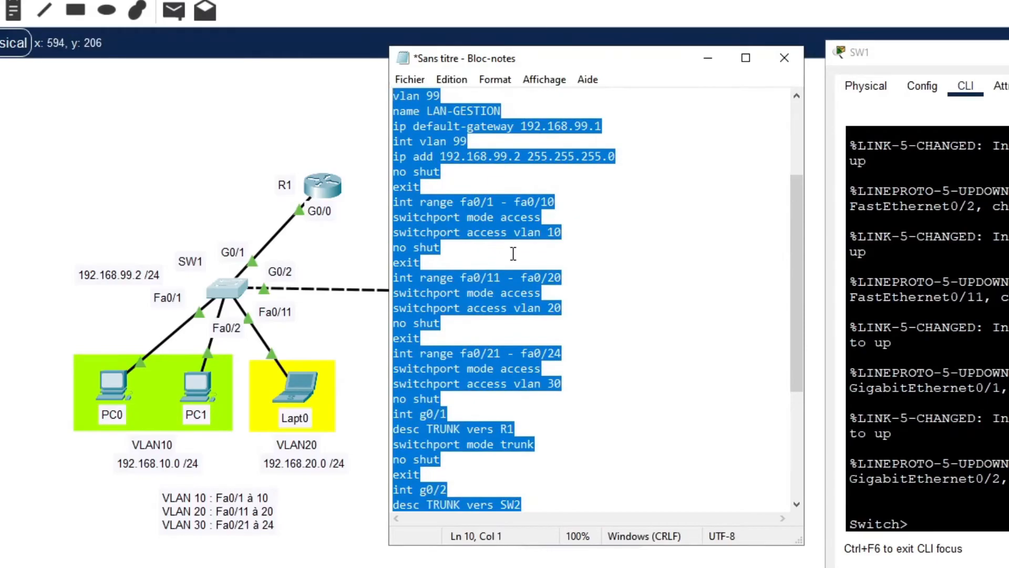
{"action": "scroll", "coordinate": [513, 253], "scroll_direction": "up", "scroll_amount": 3}
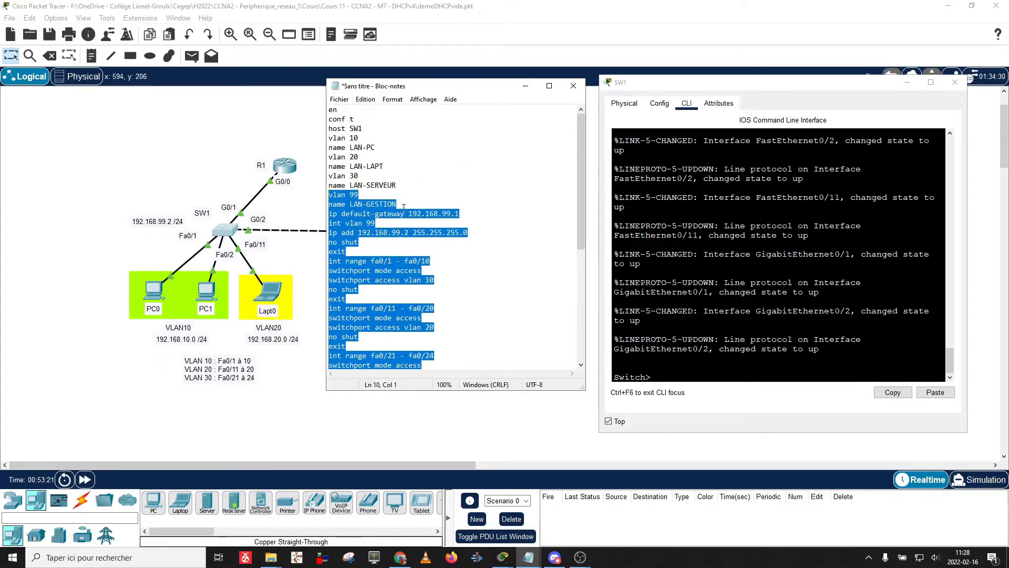
{"action": "key", "text": "ctrl+a"}
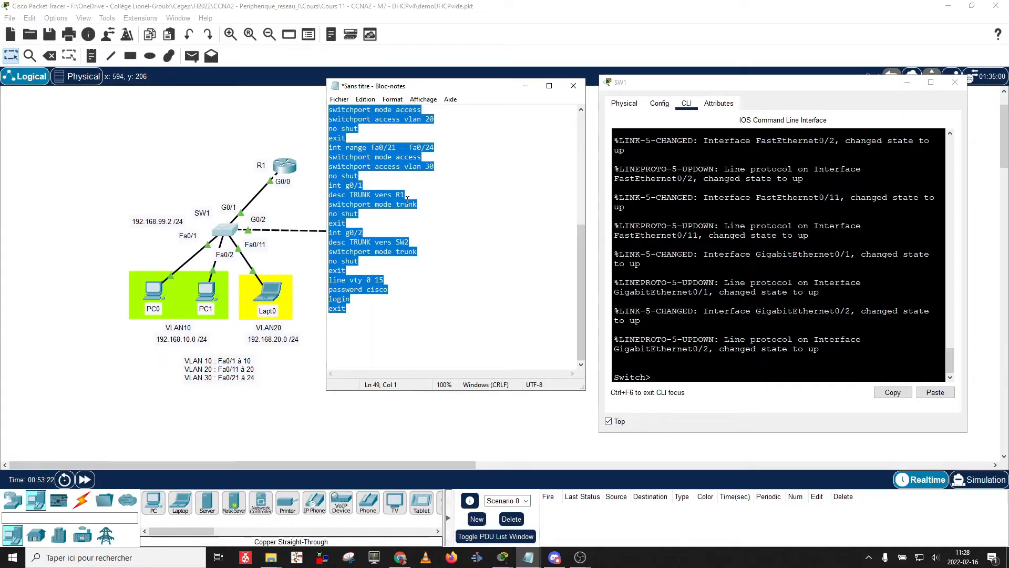
{"action": "left_click", "coordinate": [678, 281]}
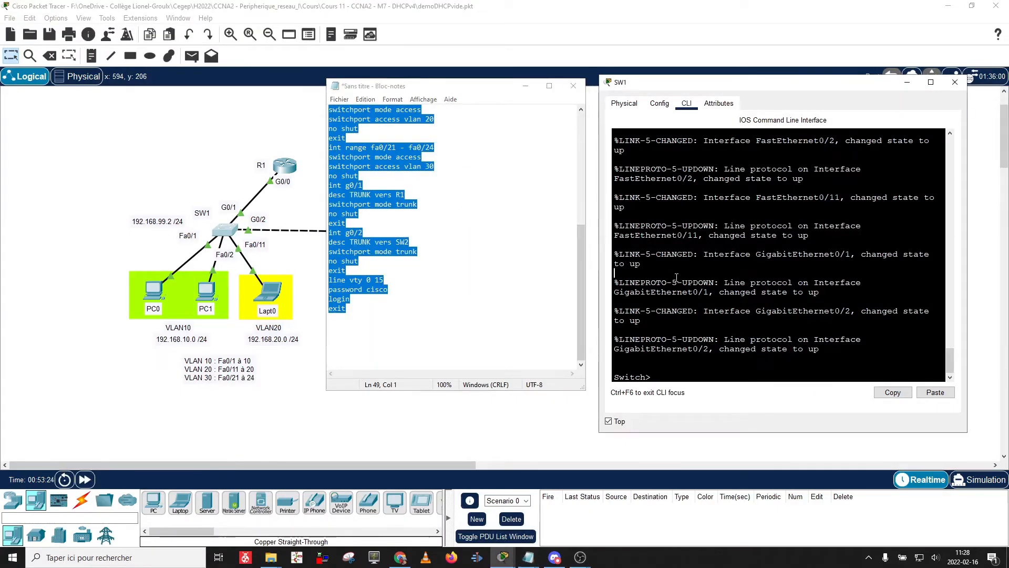
{"action": "right_click", "coordinate": [676, 279]}
{"action": "left_click", "coordinate": [702, 296]}
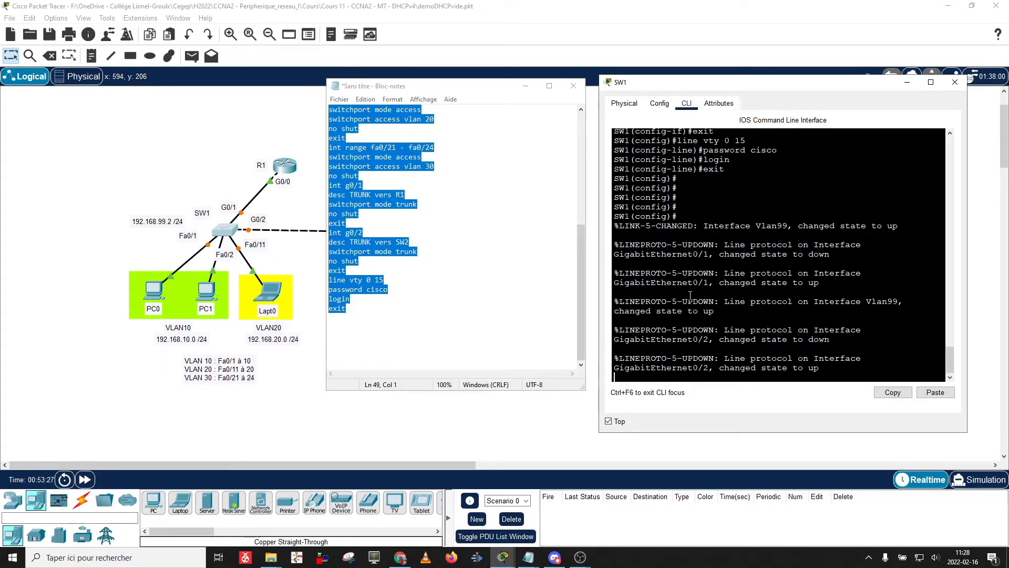
{"action": "scroll", "coordinate": [690, 296], "scroll_direction": "up", "scroll_amount": 6}
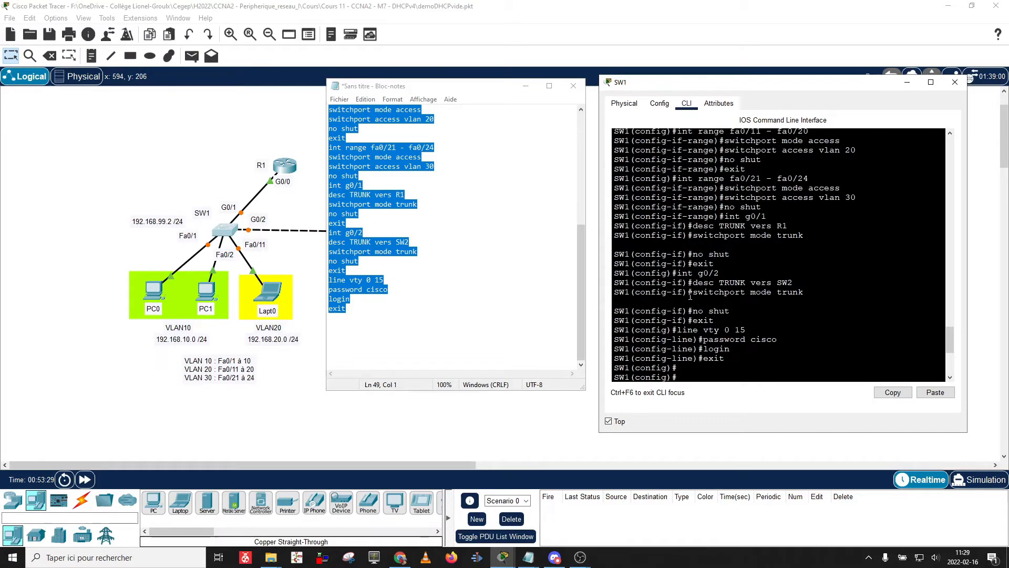
{"action": "scroll", "coordinate": [690, 297], "scroll_direction": "up", "scroll_amount": 9}
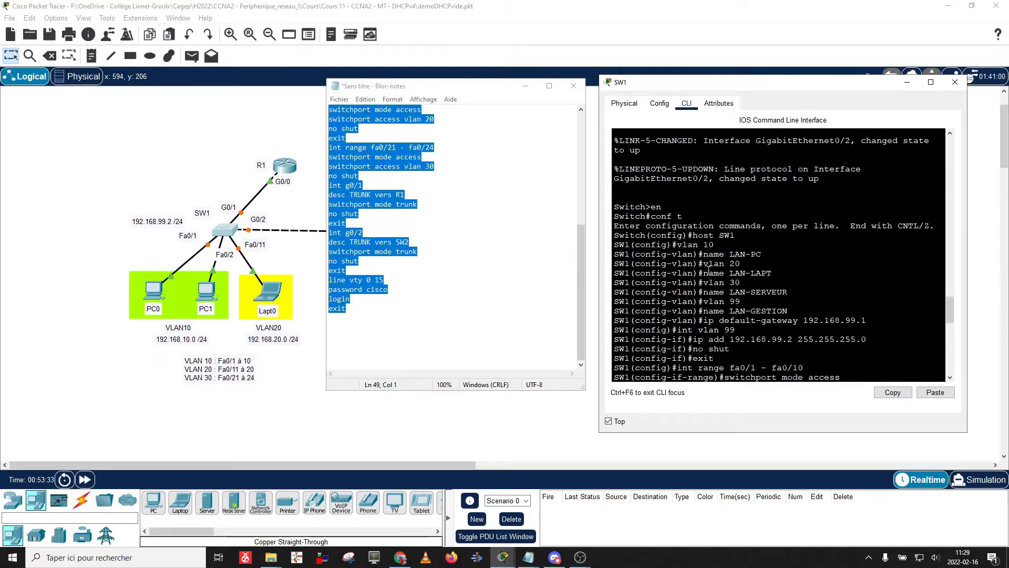
{"action": "scroll", "coordinate": [708, 269], "scroll_direction": "down", "scroll_amount": 3}
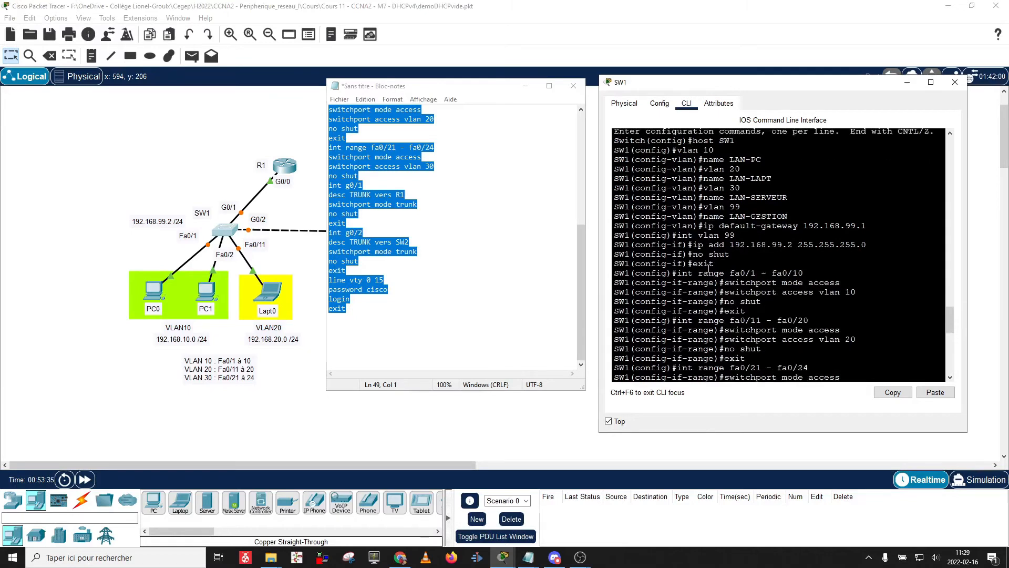
{"action": "scroll", "coordinate": [708, 269], "scroll_direction": "down", "scroll_amount": 3}
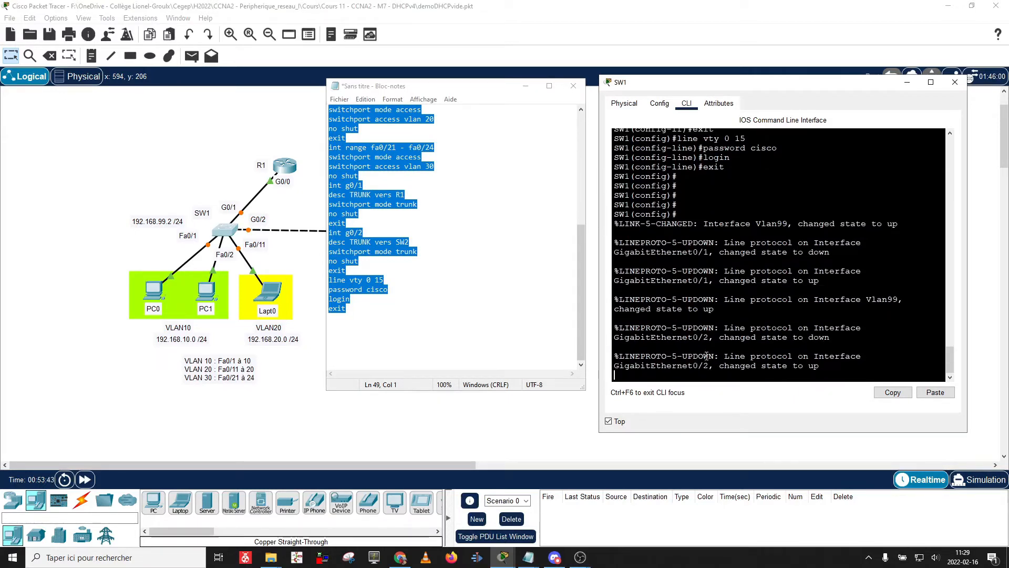
Exit configuration mode on SW1 and run 'sh vla' to list the VLAN table.
{"action": "key", "text": "Return"}
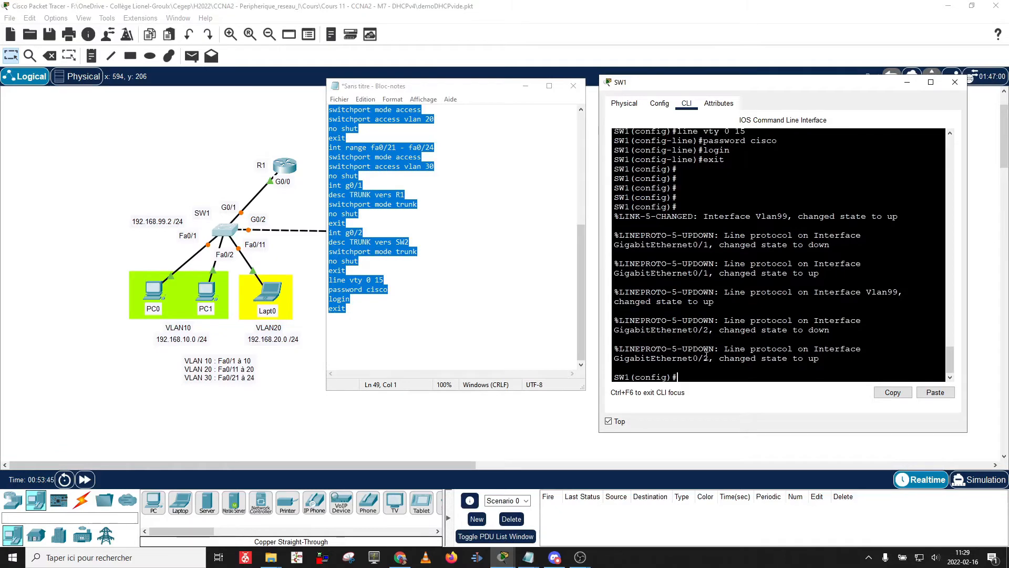
{"action": "type", "text": "exit"}
{"action": "key", "text": "Return"}
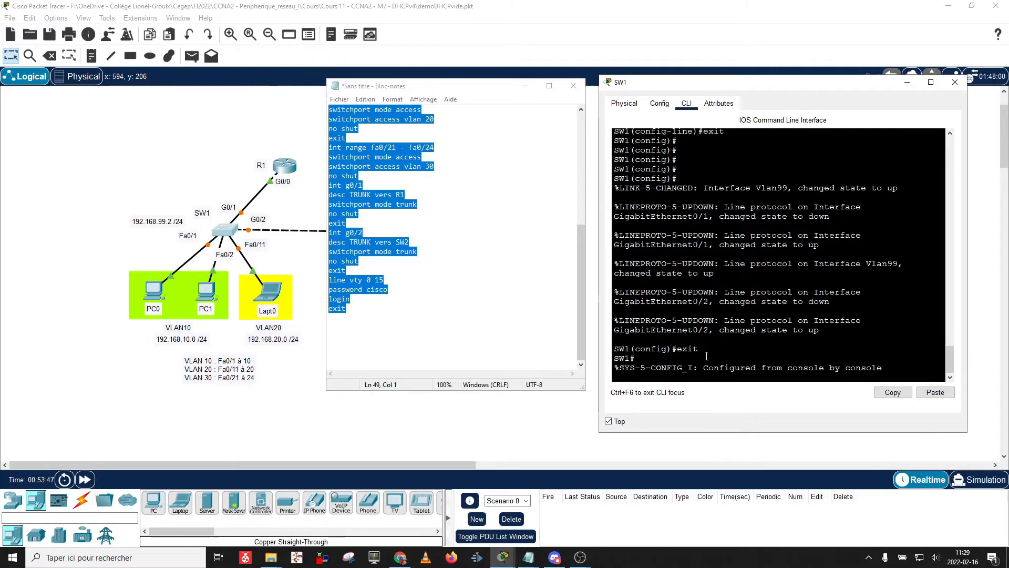
{"action": "type", "text": "sh vlan"}
{"action": "key", "text": "Return"}
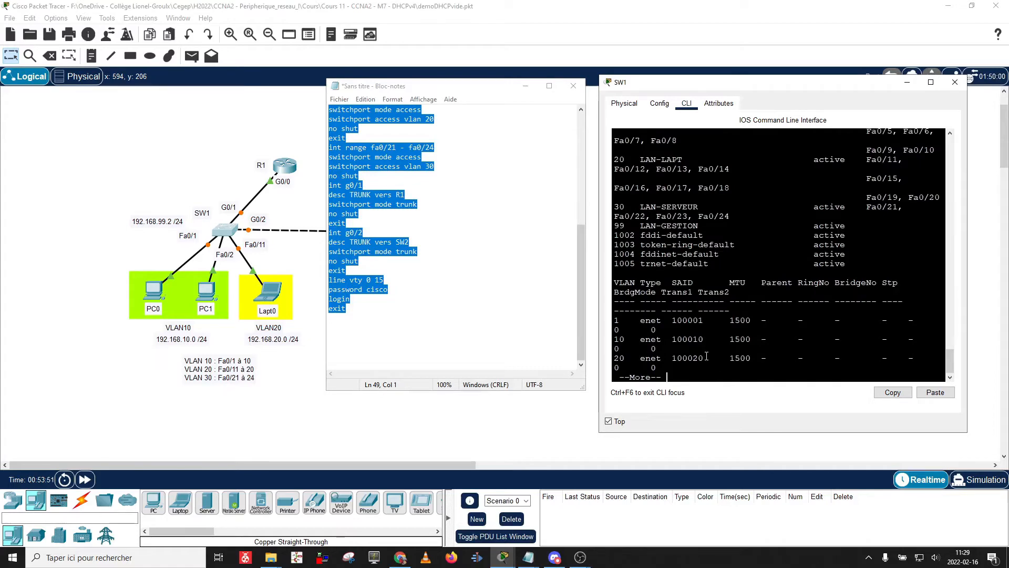
{"action": "key", "text": "Return"}
{"action": "key", "text": "space"}
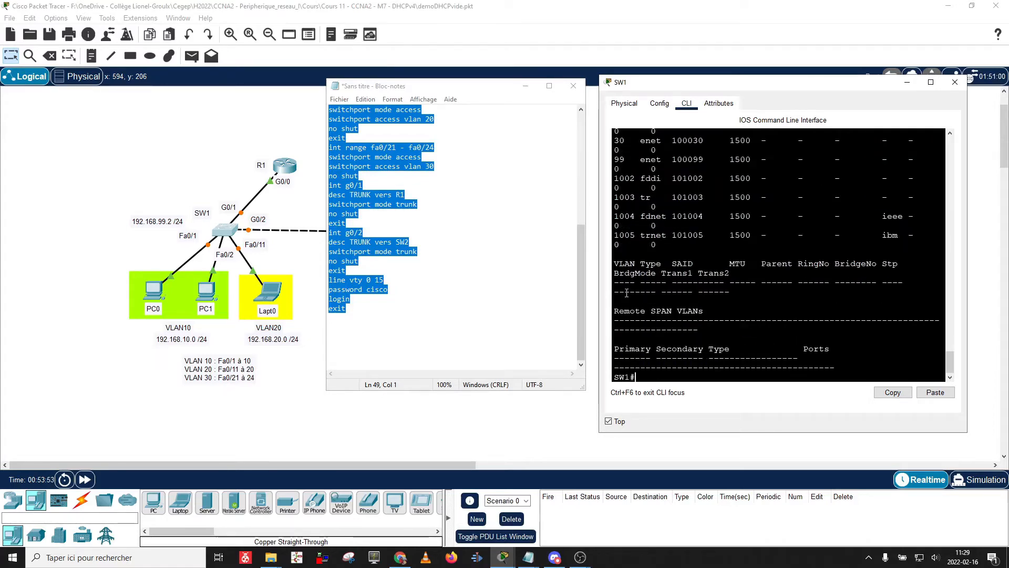
Widen the console and highlight the default, VLAN 10 LAN-PC and VLAN 20 LAN-LAPT rows.
{"action": "left_click_drag", "start_coordinate": [599, 284], "coordinate": [414, 284]}
{"action": "scroll", "coordinate": [449, 236], "scroll_direction": "up", "scroll_amount": 5}
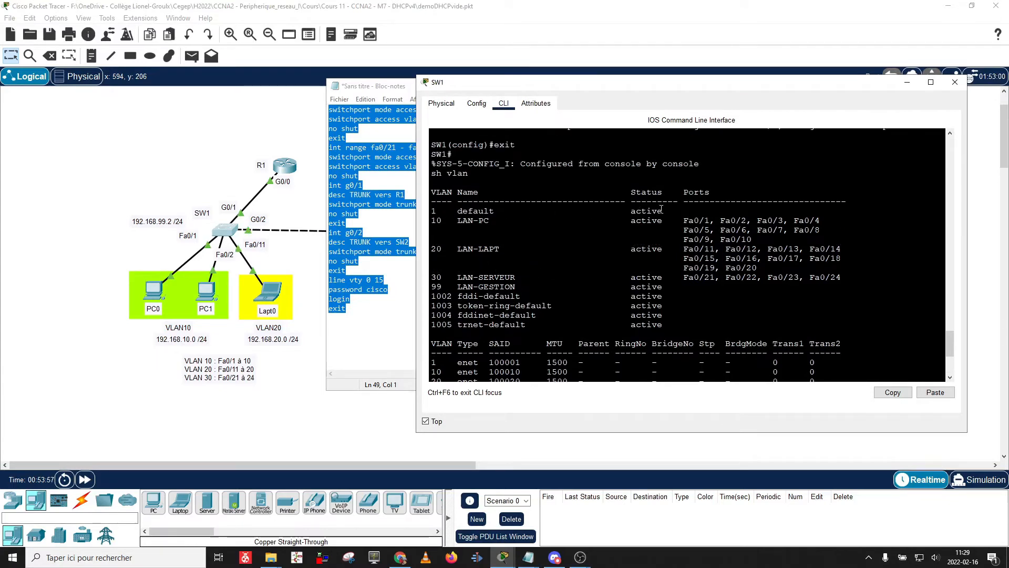
{"action": "left_click_drag", "start_coordinate": [667, 210], "coordinate": [441, 207]}
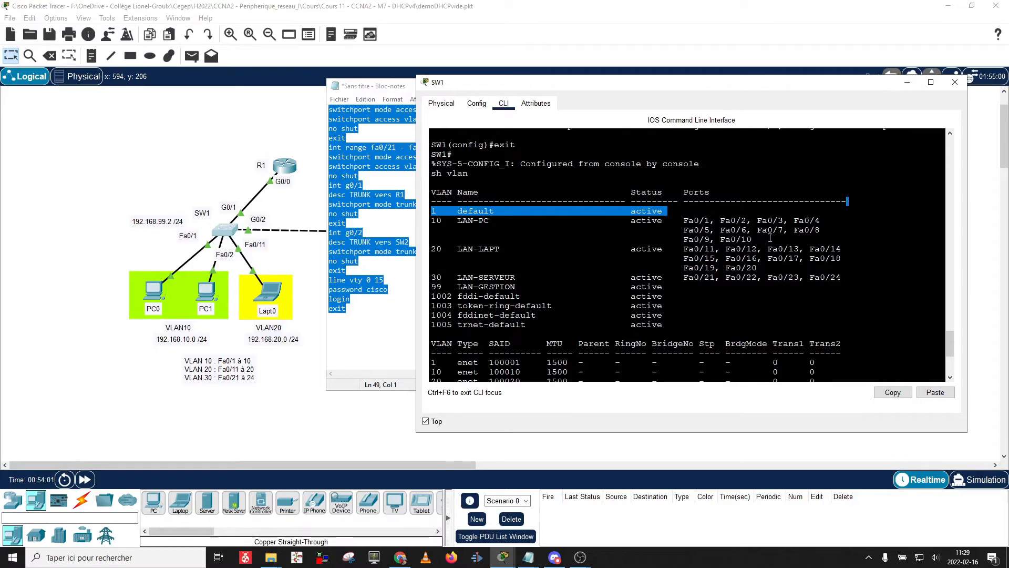
{"action": "left_click_drag", "start_coordinate": [753, 239], "coordinate": [425, 218]}
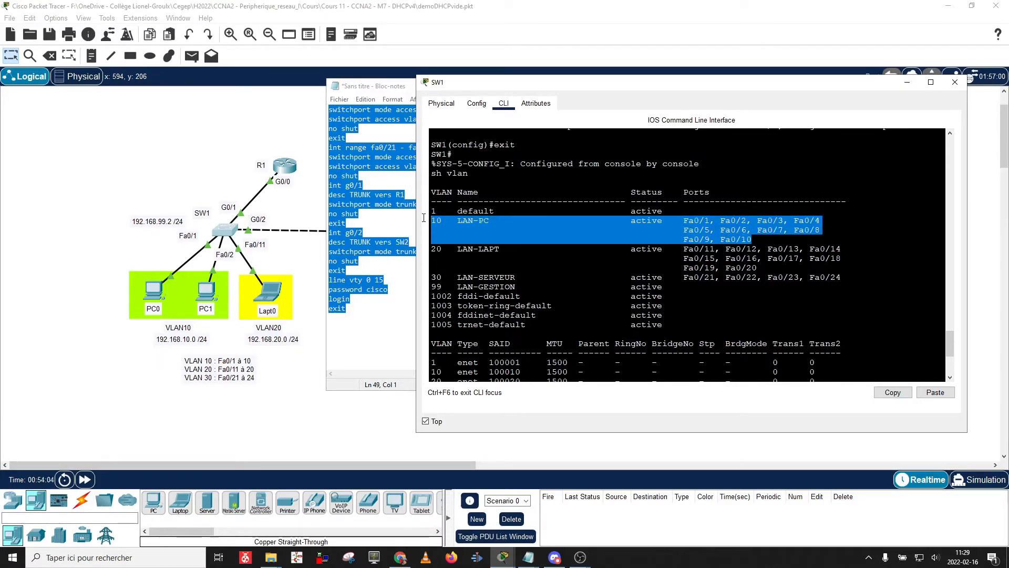
{"action": "left_click_drag", "start_coordinate": [767, 258], "coordinate": [419, 250]}
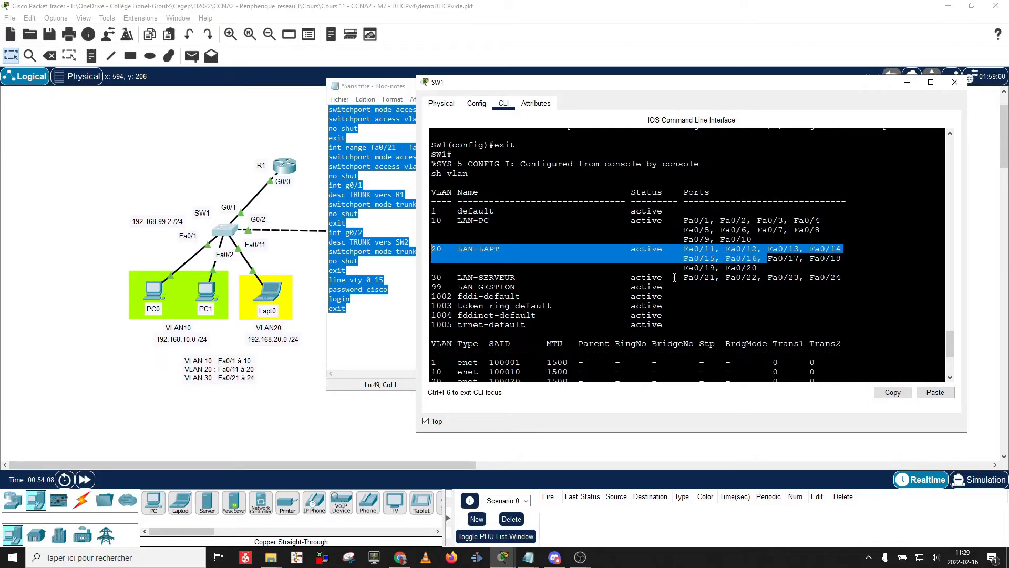
Highlight the VLAN 99 LAN-GESTION row in SW1's 'sh vlan' output and scroll through the list.
{"action": "left_click_drag", "start_coordinate": [675, 286], "coordinate": [437, 286]}
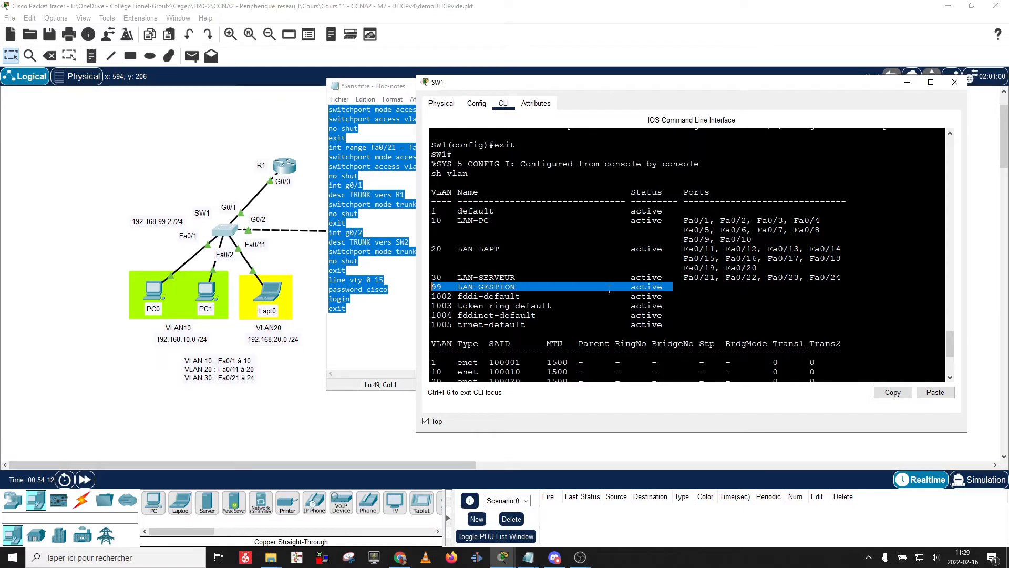
{"action": "scroll", "coordinate": [567, 265], "scroll_direction": "down", "scroll_amount": 2}
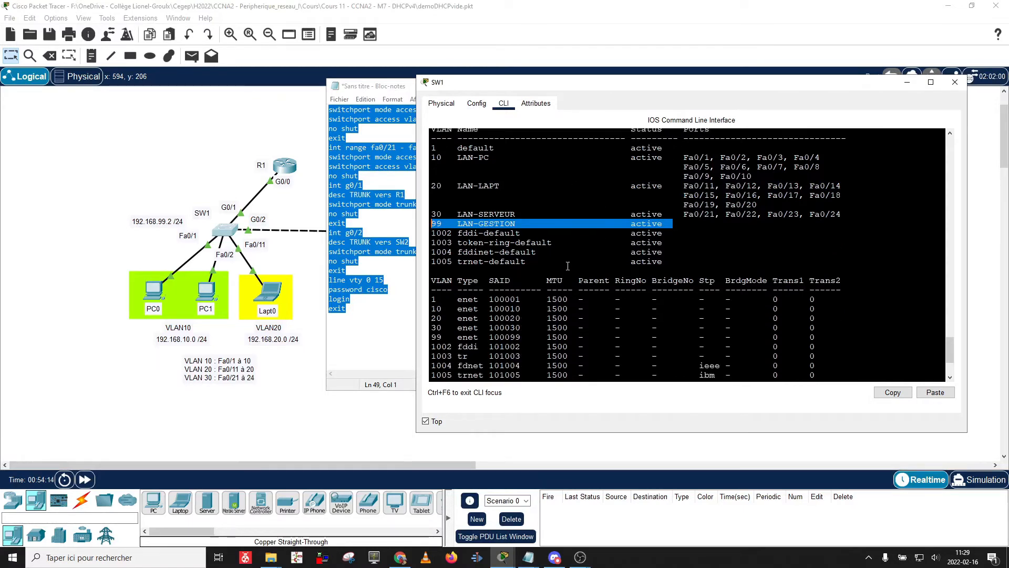
{"action": "scroll", "coordinate": [567, 266], "scroll_direction": "down", "scroll_amount": 1}
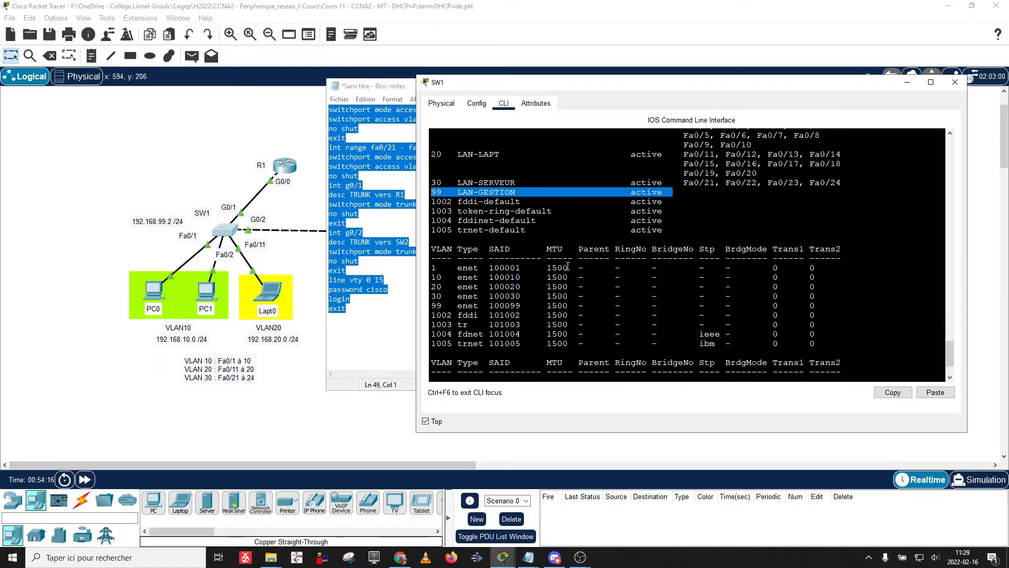
{"action": "scroll", "coordinate": [568, 267], "scroll_direction": "down", "scroll_amount": 2}
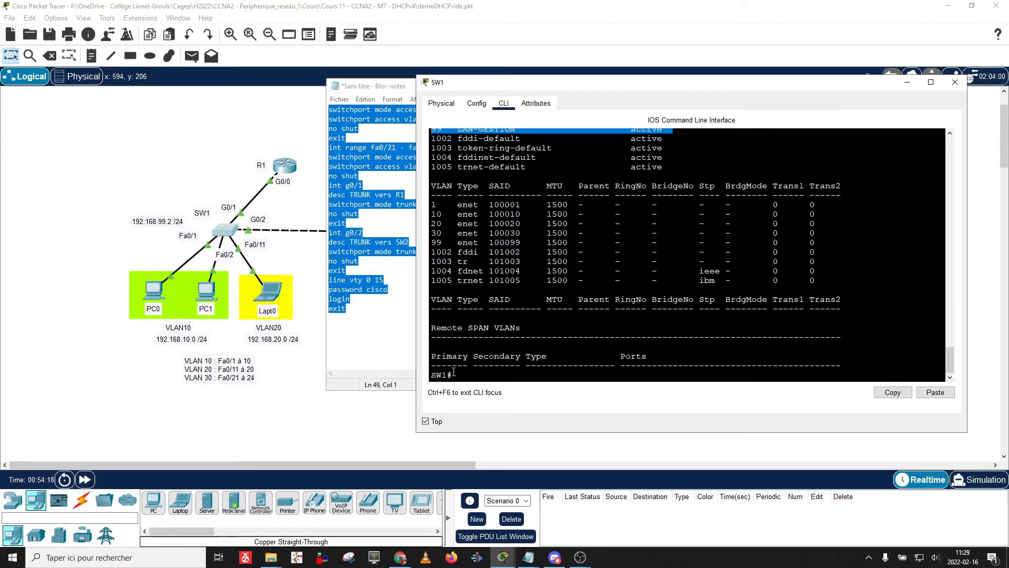
{"action": "left_click", "coordinate": [470, 372]}
{"action": "scroll", "coordinate": [568, 345], "scroll_direction": "up", "scroll_amount": 8}
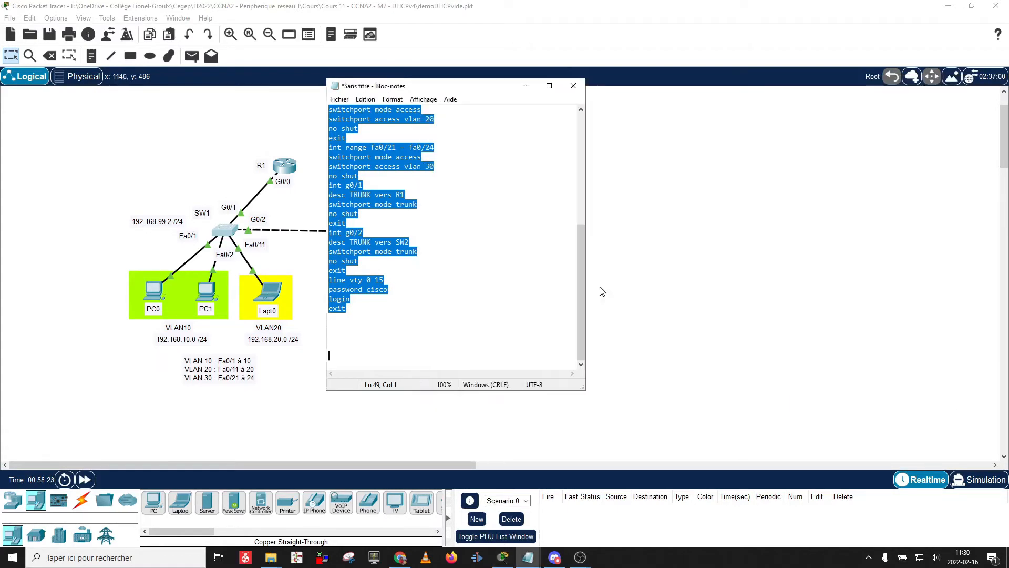
Move Notepad aside and save the SW1 script to the Desktop as sw1.txt.
{"action": "left_click", "coordinate": [401, 298]}
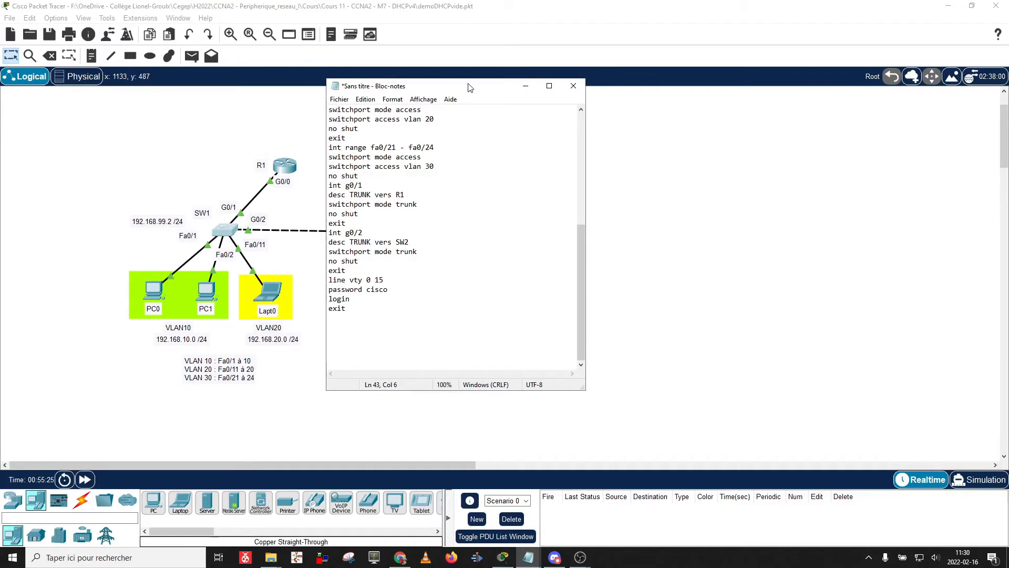
{"action": "left_click_drag", "start_coordinate": [467, 87], "coordinate": [773, 90]}
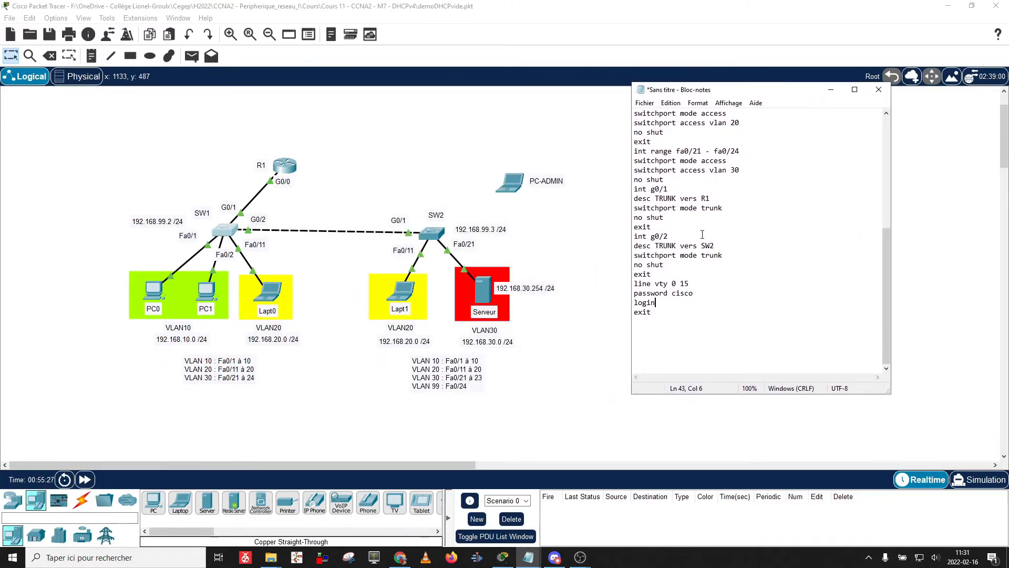
{"action": "scroll", "coordinate": [704, 268], "scroll_direction": "up", "scroll_amount": 7}
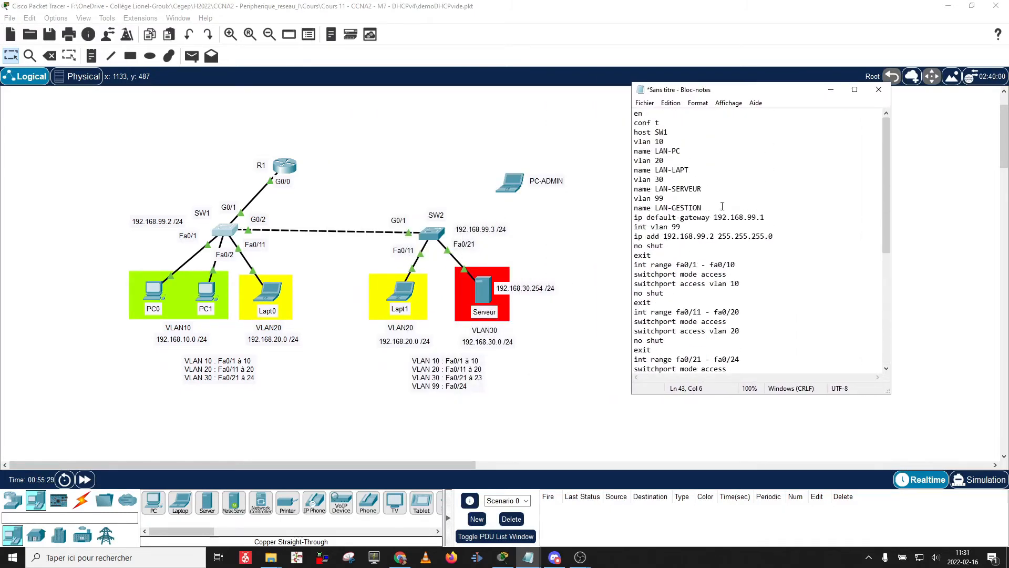
{"action": "left_click", "coordinate": [644, 103]}
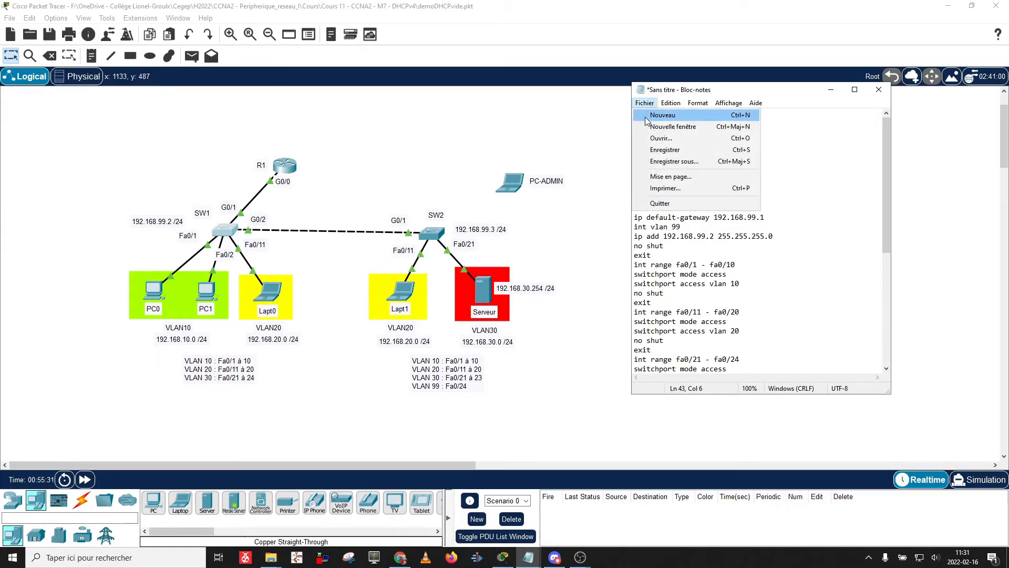
{"action": "left_click", "coordinate": [649, 161]}
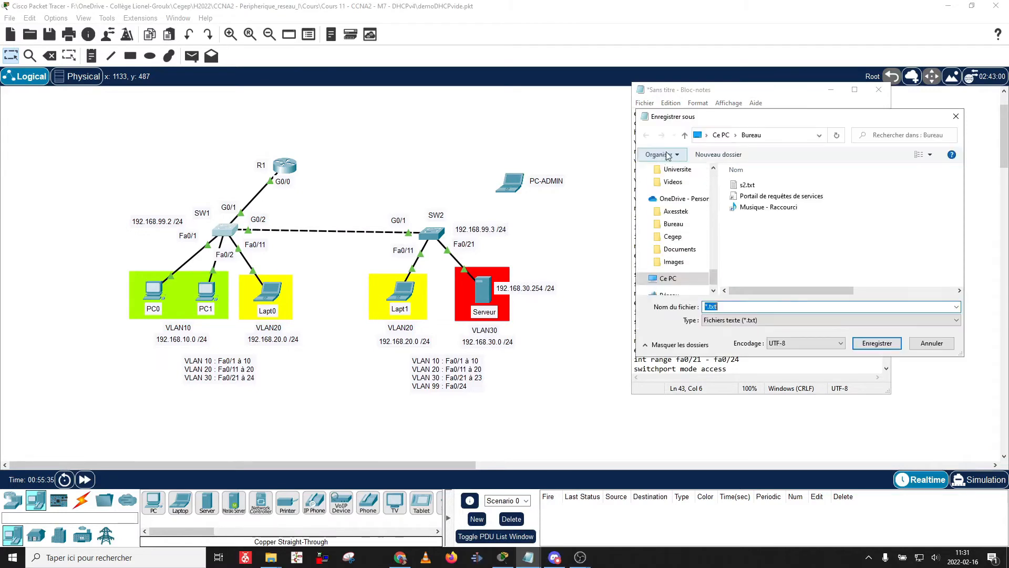
{"action": "left_click", "coordinate": [728, 308]}
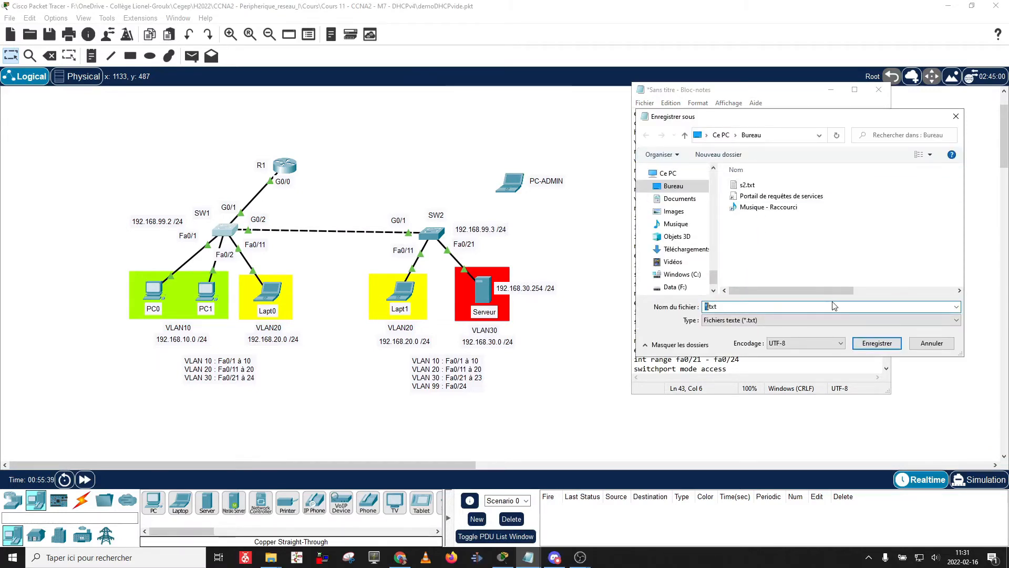
{"action": "key", "text": "Delete"}
{"action": "type", "text": "sw1"}
{"action": "key", "text": "Return"}
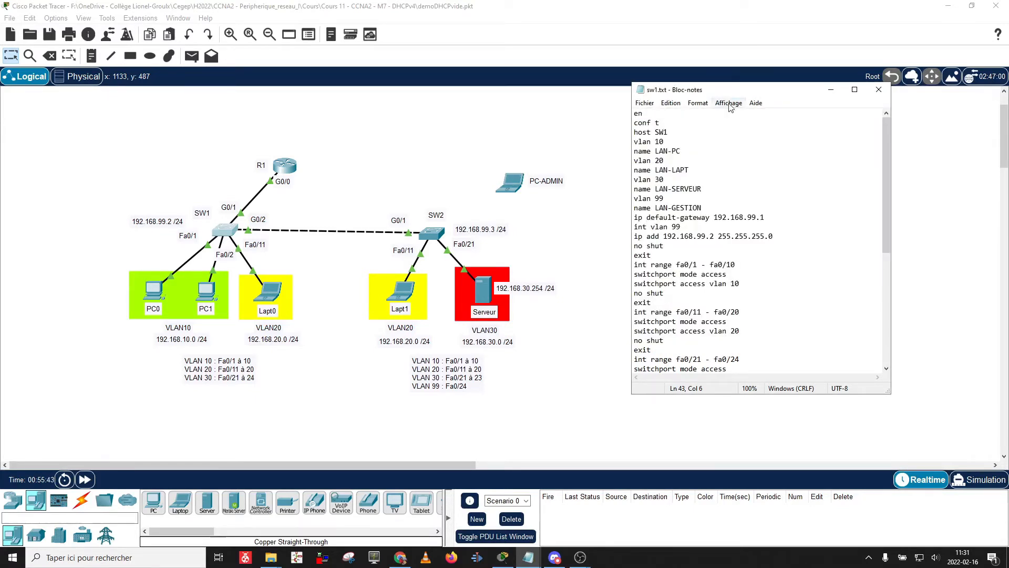
Start saving a second copy of the script under a new file name.
{"action": "left_click", "coordinate": [644, 103]}
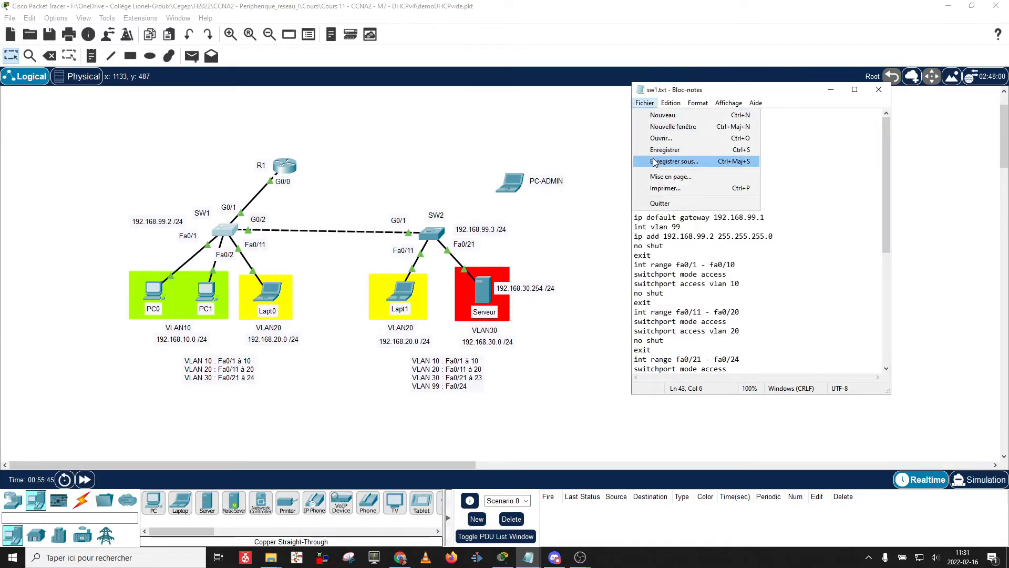
{"action": "left_click", "coordinate": [674, 161]}
{"action": "left_click", "coordinate": [718, 307]}
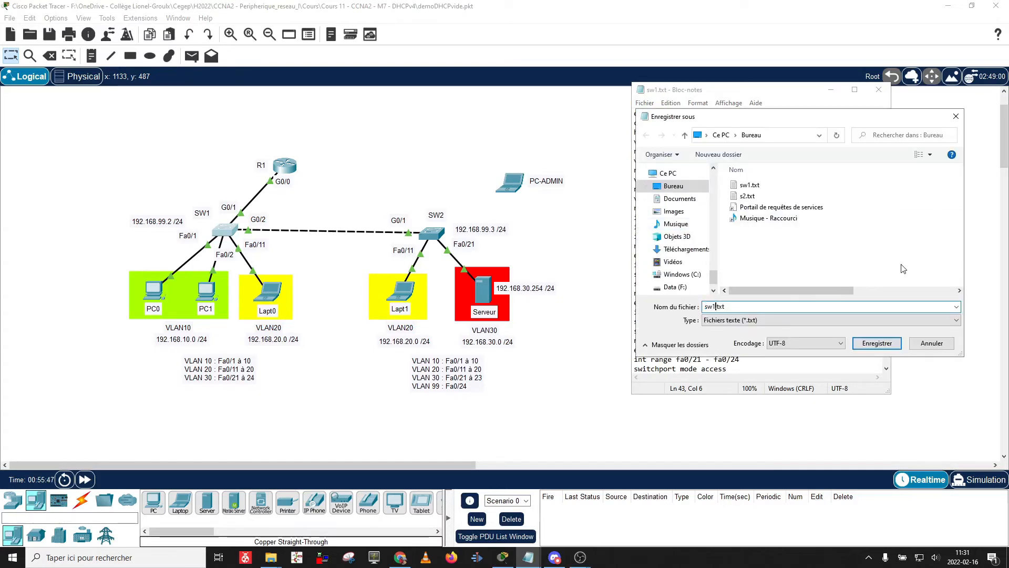
Save the copy as sw2.txt and change its hostname line to SW2.
{"action": "type", "text": "2"}
{"action": "left_click", "coordinate": [876, 343]}
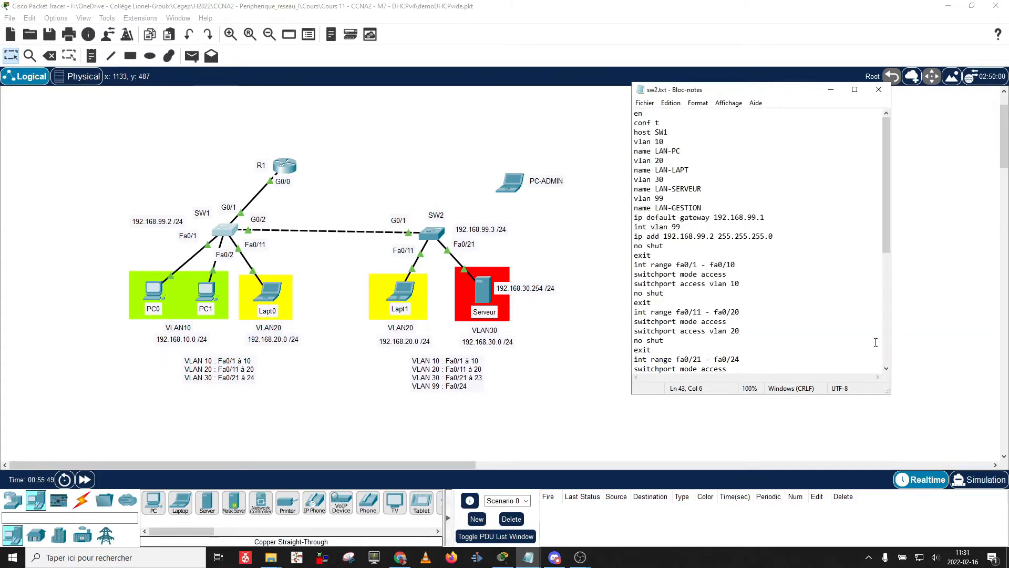
{"action": "left_click", "coordinate": [663, 132]}
{"action": "type", "text": "2"}
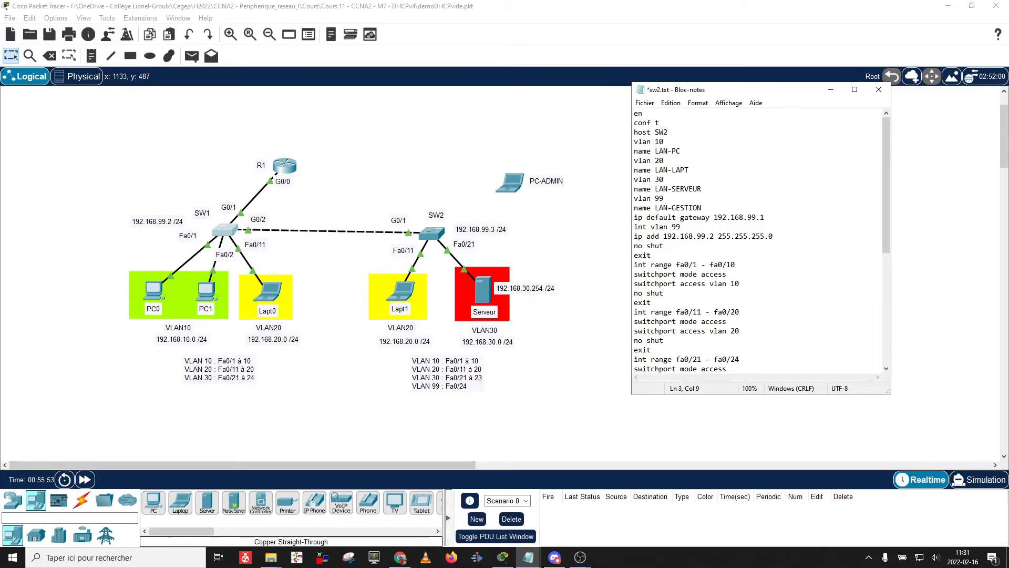
{"action": "key", "text": "shift+Home"}
Change the VLAN 99 management address to 192.168.99.3.
{"action": "key", "text": "Down"}
{"action": "key", "text": "Down"}
{"action": "key", "text": "Down"}
{"action": "key", "text": "Down"}
{"action": "key", "text": "Down"}
{"action": "key", "text": "Down"}
{"action": "key", "text": "Down"}
{"action": "key", "text": "Down"}
{"action": "key", "text": "Down"}
{"action": "key", "text": "Down"}
{"action": "key", "text": "Down"}
{"action": "key", "text": "Down"}
{"action": "key", "text": "Up"}
{"action": "key", "text": "Up"}
{"action": "key", "text": "Up"}
{"action": "key", "text": "Right"}
{"action": "key", "text": "Right"}
{"action": "key", "text": "Right"}
{"action": "key", "text": "Down"}
{"action": "type", "text": "3"}
Insert a new 'int fa' interface line below the port-range blocks.
{"action": "key", "text": "Down"}
{"action": "key", "text": "Down"}
{"action": "key", "text": "Down"}
{"action": "key", "text": "Down"}
{"action": "key", "text": "Down"}
{"action": "key", "text": "Down"}
{"action": "key", "text": "Down"}
{"action": "key", "text": "Down"}
{"action": "key", "text": "Down"}
{"action": "key", "text": "Down"}
{"action": "key", "text": "Down"}
{"action": "key", "text": "Down"}
{"action": "key", "text": "Down"}
{"action": "key", "text": "Down"}
{"action": "key", "text": "Down"}
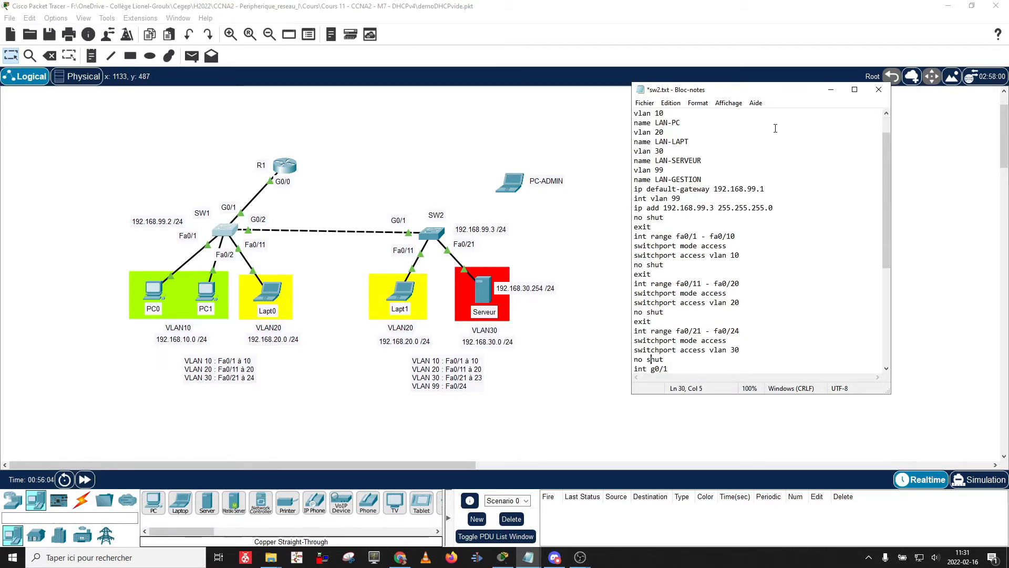
{"action": "key", "text": "Up"}
{"action": "key", "text": "Up"}
{"action": "key", "text": "Up"}
{"action": "key", "text": "Right"}
{"action": "key", "text": "Right"}
{"action": "key", "text": "Right"}
{"action": "key", "text": "Right"}
{"action": "key", "text": "Right"}
{"action": "key", "text": "Right"}
{"action": "key", "text": "Right"}
{"action": "key", "text": "Right"}
{"action": "key", "text": "Right"}
{"action": "key", "text": "Right"}
{"action": "key", "text": "Right"}
{"action": "key", "text": "Right"}
{"action": "key", "text": "Right"}
{"action": "key", "text": "Right"}
{"action": "key", "text": "Right"}
{"action": "key", "text": "Right"}
{"action": "key", "text": "Right"}
{"action": "key", "text": "Right"}
{"action": "key", "text": "Right"}
{"action": "key", "text": "Right"}
{"action": "key", "text": "Down"}
{"action": "key", "text": "Down"}
{"action": "key", "text": "Down"}
{"action": "key", "text": "Down"}
{"action": "key", "text": "Left"}
{"action": "key", "text": "Return"}
{"action": "key", "text": "Return"}
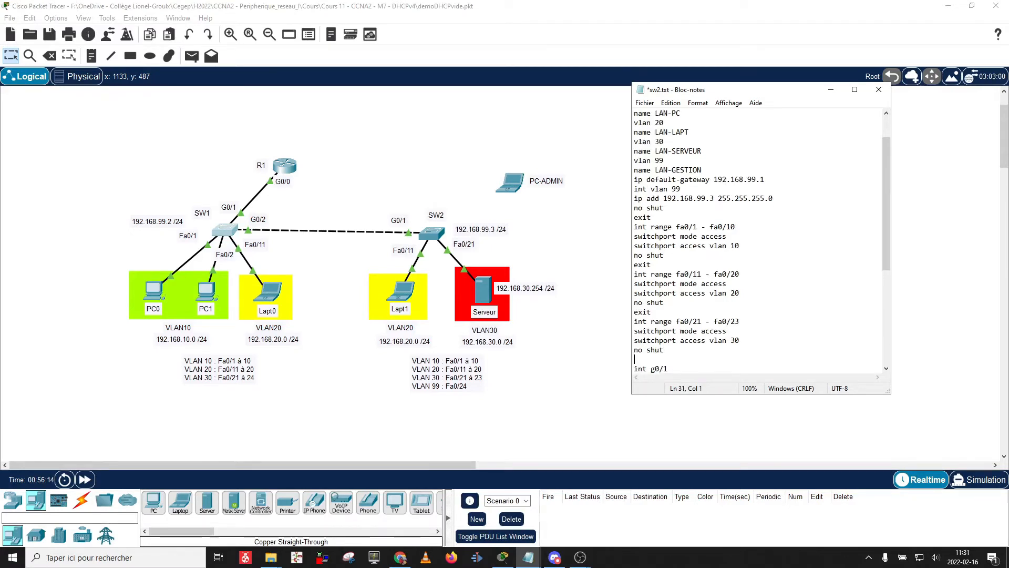
{"action": "key", "text": "Up"}
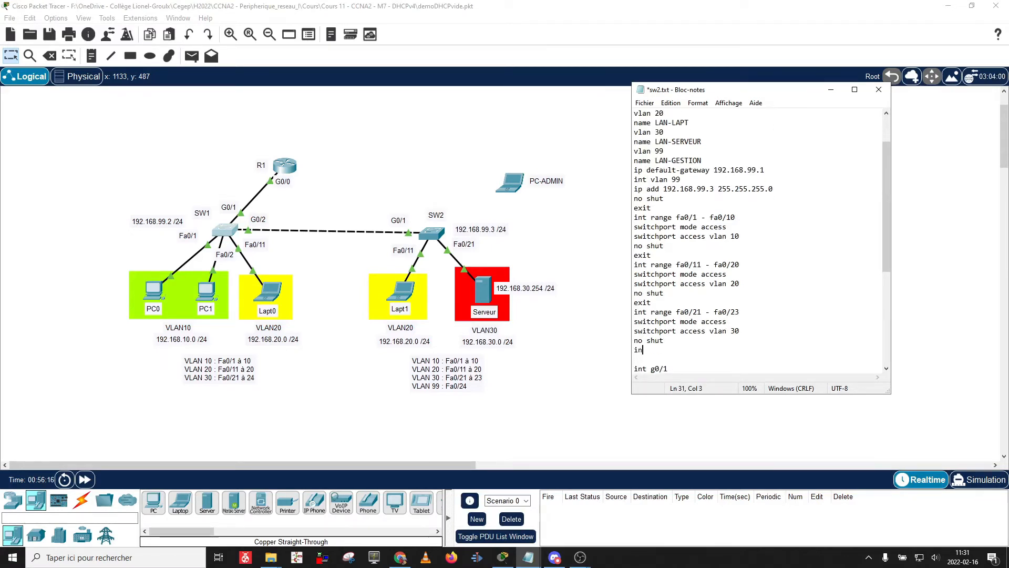
{"action": "type", "text": "int fa"}
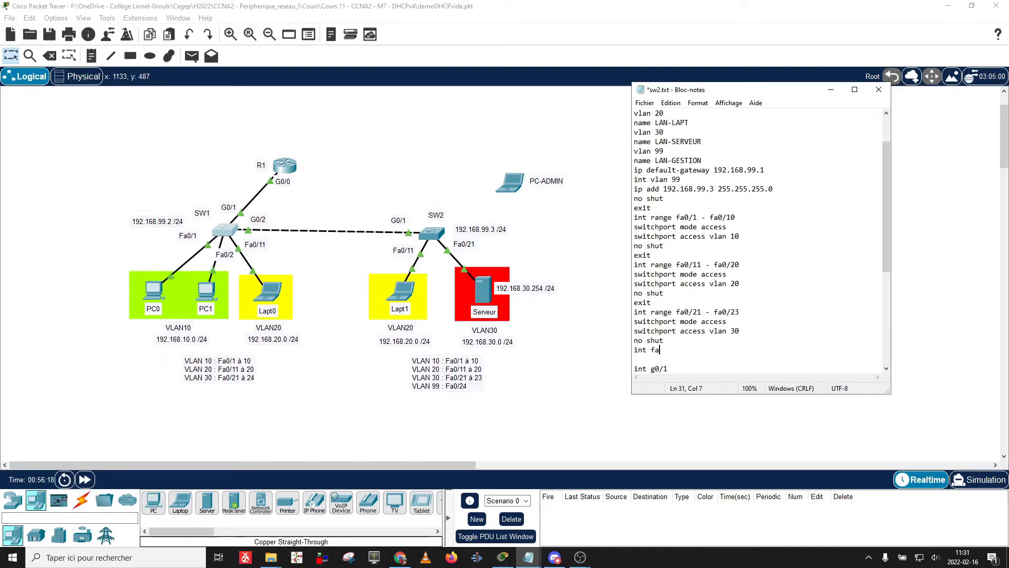
Complete it as int fa0/24 with copied access-port lines, assigned to VLAN 99.
{"action": "key", "text": "Up"}
{"action": "key", "text": "Up"}
{"action": "key", "text": "Up"}
{"action": "key", "text": "Up"}
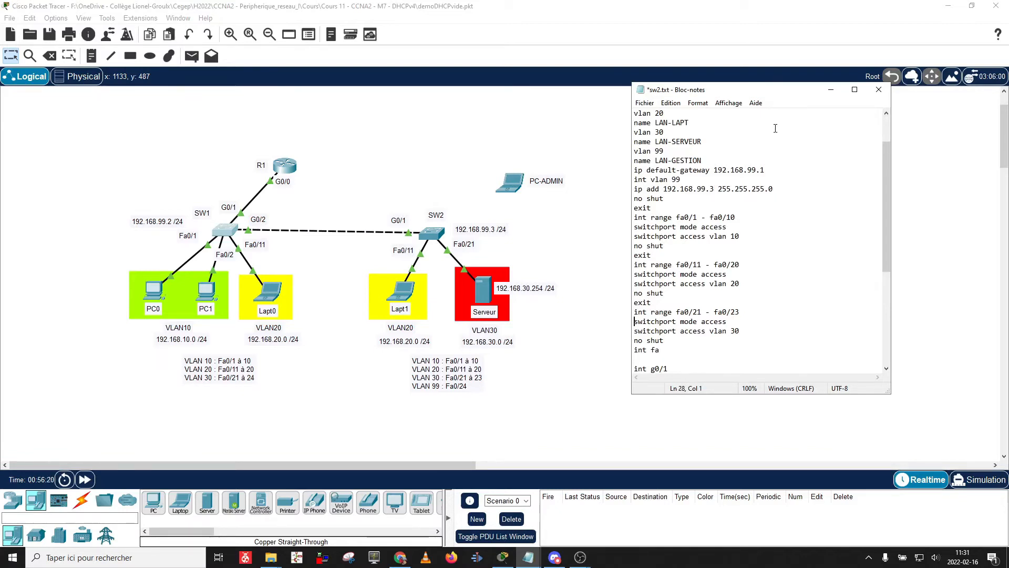
{"action": "key", "text": "shift+Down"}
{"action": "key", "text": "shift+Down"}
{"action": "key", "text": "shift+Down"}
{"action": "key", "text": "ctrl+c"}
{"action": "key", "text": "Down"}
{"action": "key", "text": "ctrl+v"}
{"action": "key", "text": "Left"}
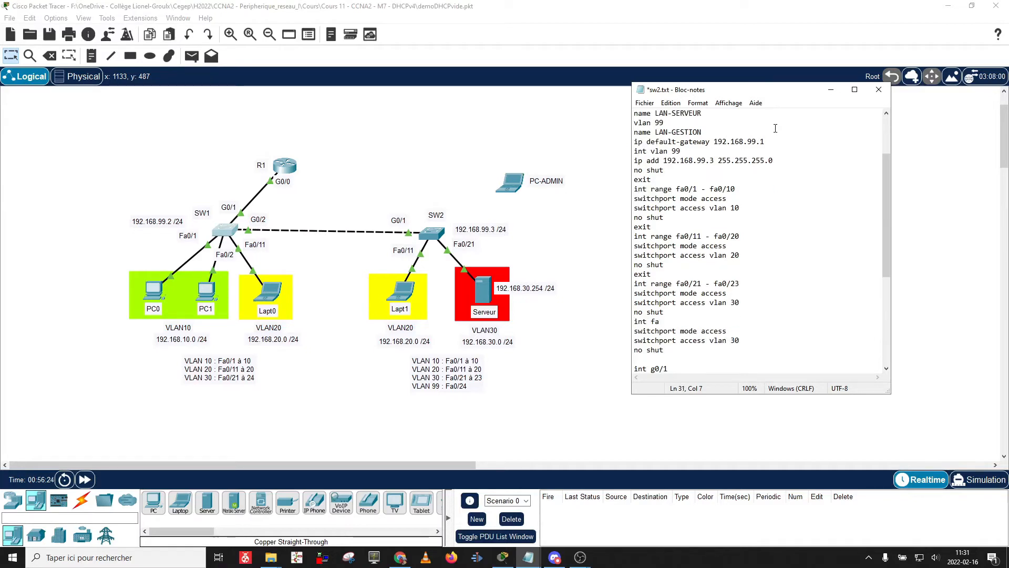
{"action": "type", "text": "0/24"}
{"action": "key", "text": "End"}
{"action": "key", "text": "shift+Left"}
{"action": "key", "text": "shift+Left"}
{"action": "type", "text": "99"}
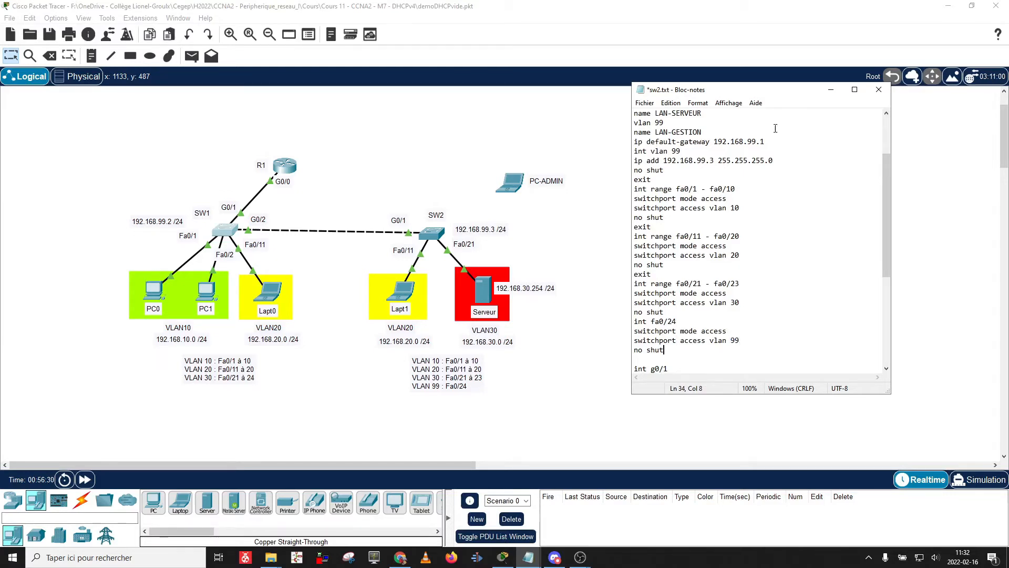
{"action": "key", "text": "Delete"}
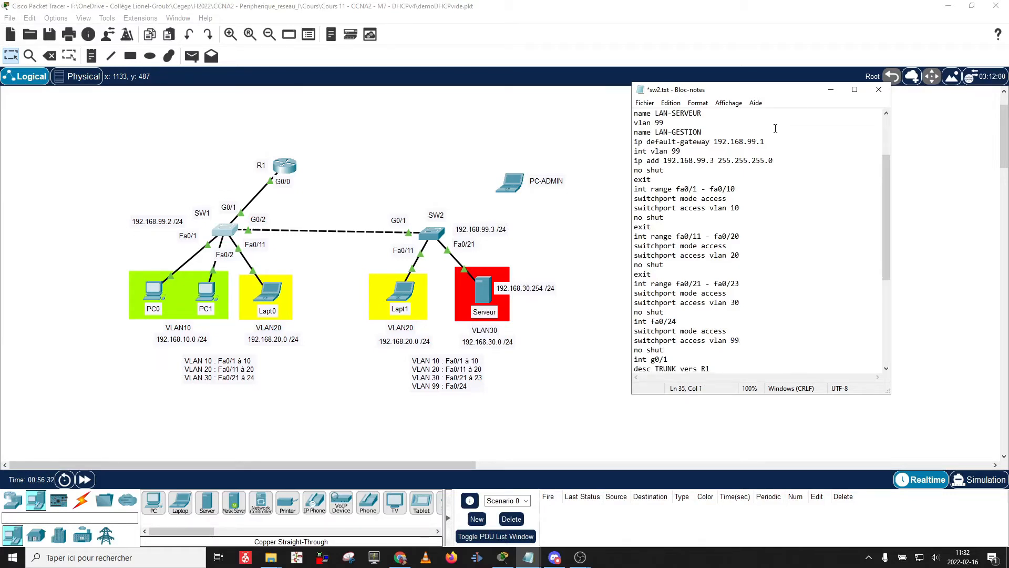
Change the trunk description to 'TRUNK vers SW1' and delete g0/2's description and trunk lines.
{"action": "key", "text": "Down"}
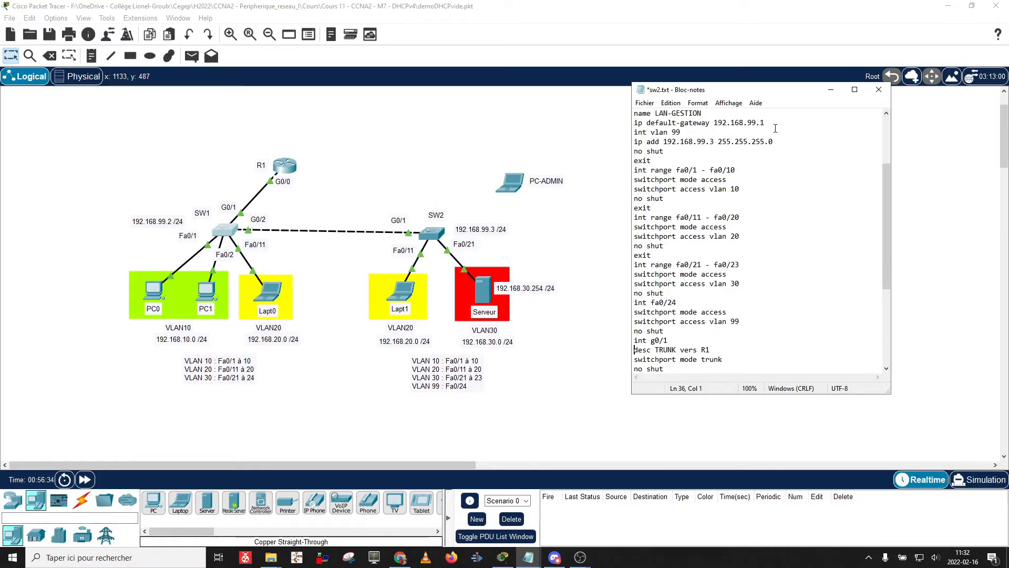
{"action": "key", "text": "End"}
{"action": "key", "text": "shift+Left"}
{"action": "key", "text": "shift+Left"}
{"action": "type", "text": "SW1"}
{"action": "key", "text": "Down"}
{"action": "key", "text": "Down"}
{"action": "key", "text": "Down"}
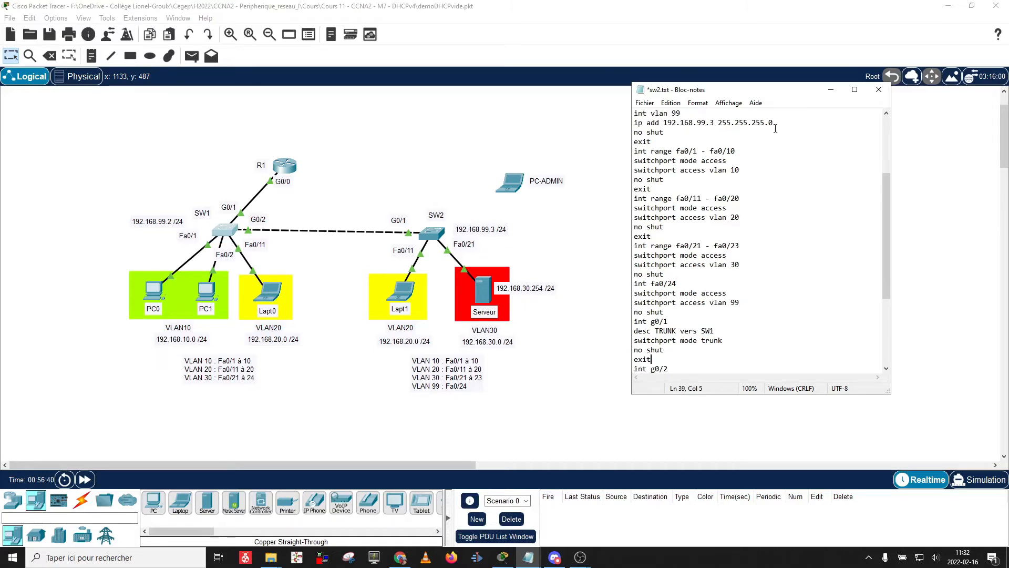
{"action": "key", "text": "Down"}
{"action": "key", "text": "shift+Down"}
{"action": "key", "text": "shift+Down"}
{"action": "key", "text": "shift+Down"}
{"action": "key", "text": "shift+Down"}
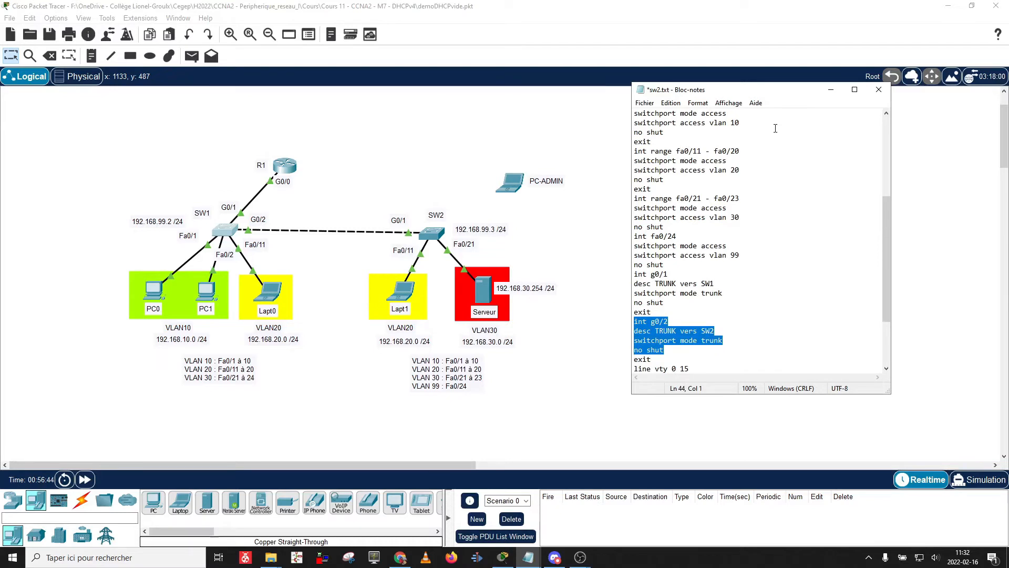
{"action": "key", "text": "Up"}
{"action": "key", "text": "Up"}
{"action": "key", "text": "Up"}
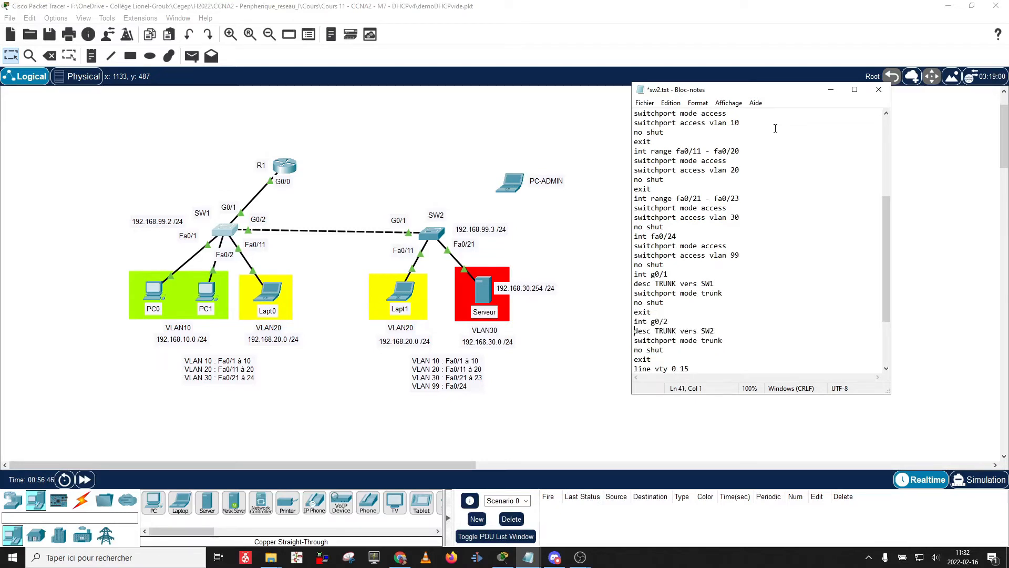
{"action": "key", "text": "shift+Down"}
{"action": "key", "text": "shift+Down"}
{"action": "key", "text": "Delete"}
{"action": "key", "text": "Delete"}
{"action": "key", "text": "Delete"}
{"action": "key", "text": "Delete"}
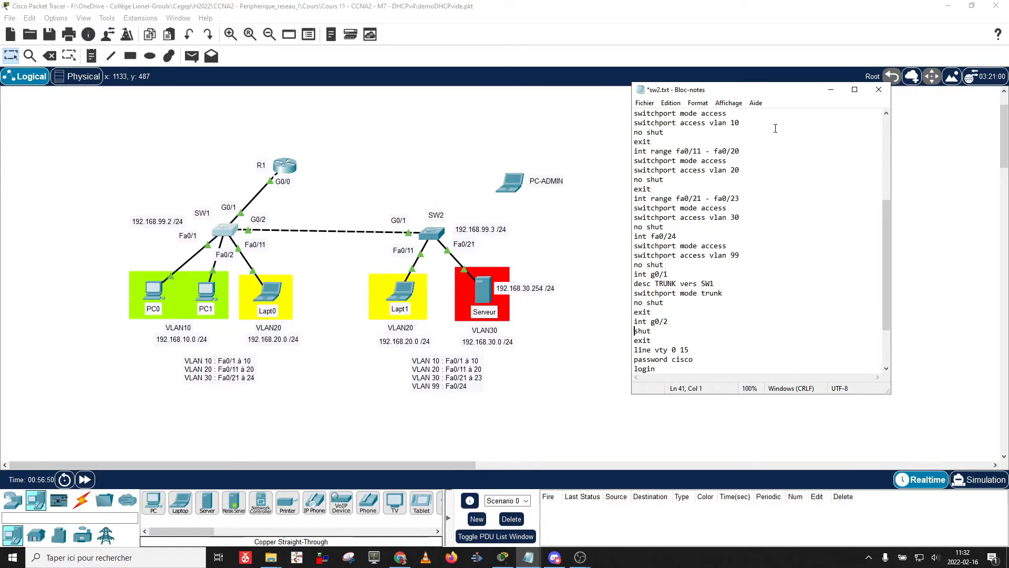
Select the VTY password lines and save the sw2.txt script.
{"action": "key", "text": "Up"}
{"action": "key", "text": "Down"}
{"action": "key", "text": "Down"}
{"action": "key", "text": "Down"}
{"action": "key", "text": "Down"}
{"action": "key", "text": "Down"}
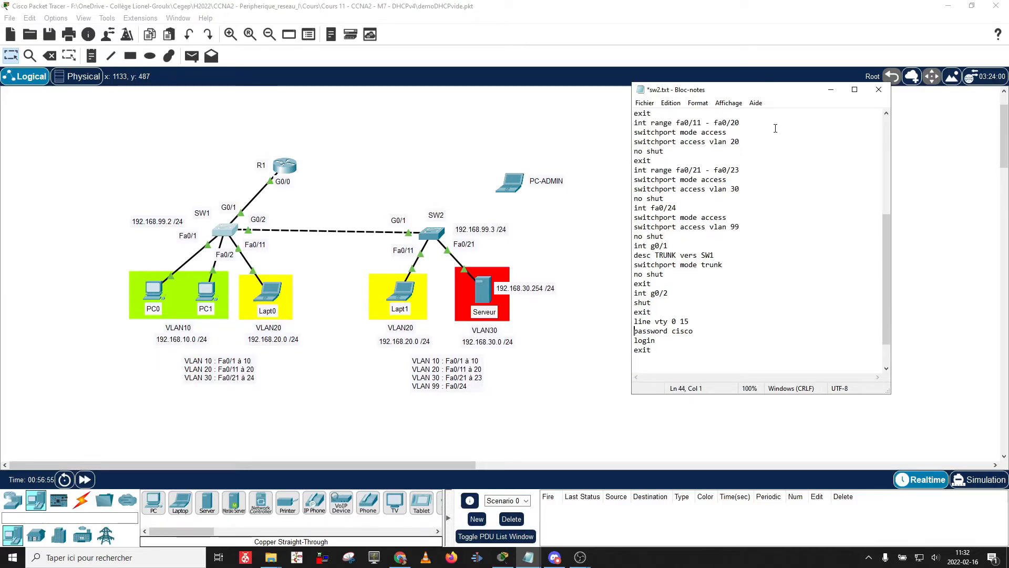
{"action": "key", "text": "Up"}
{"action": "key", "text": "shift+Down"}
{"action": "key", "text": "shift+Down"}
{"action": "key", "text": "shift+Down"}
{"action": "key", "text": "shift+Down"}
{"action": "key", "text": "ctrl+s"}
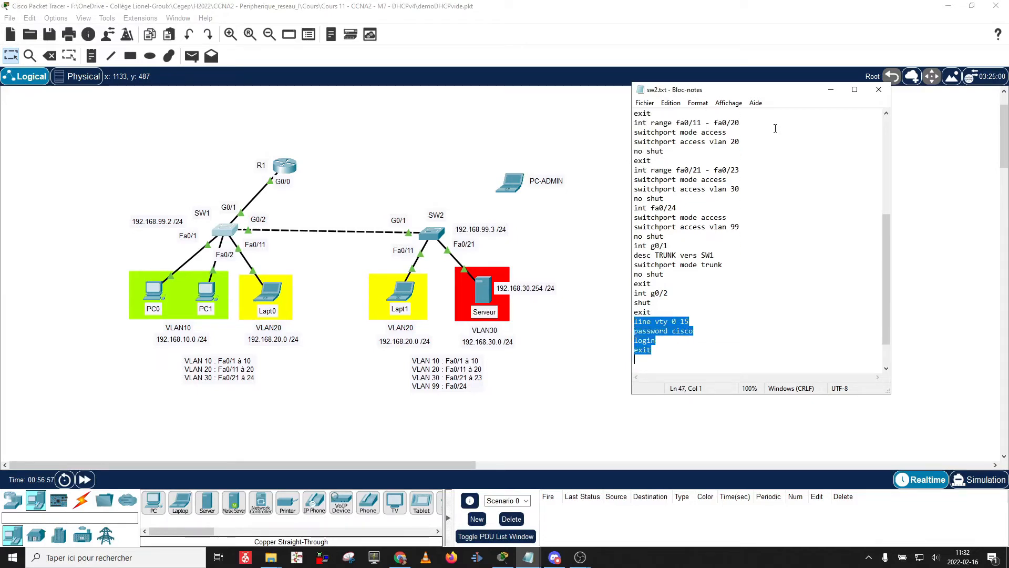
{"action": "left_click", "coordinate": [775, 128]}
{"action": "scroll", "coordinate": [691, 137], "scroll_direction": "up", "scroll_amount": 7}
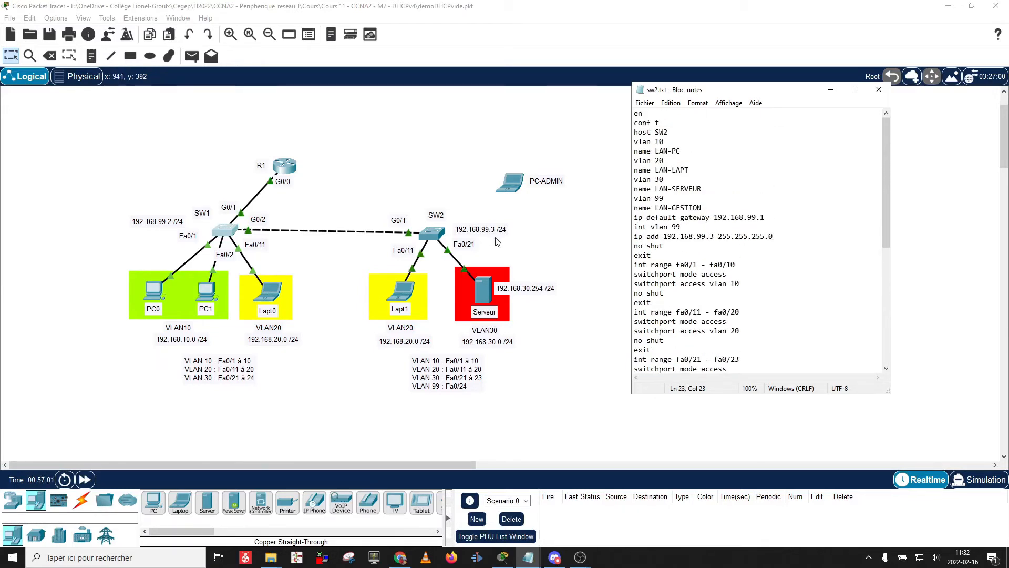
Set the switch's Display Name to SW2.
{"action": "left_click", "coordinate": [444, 235]}
{"action": "left_click", "coordinate": [444, 235]}
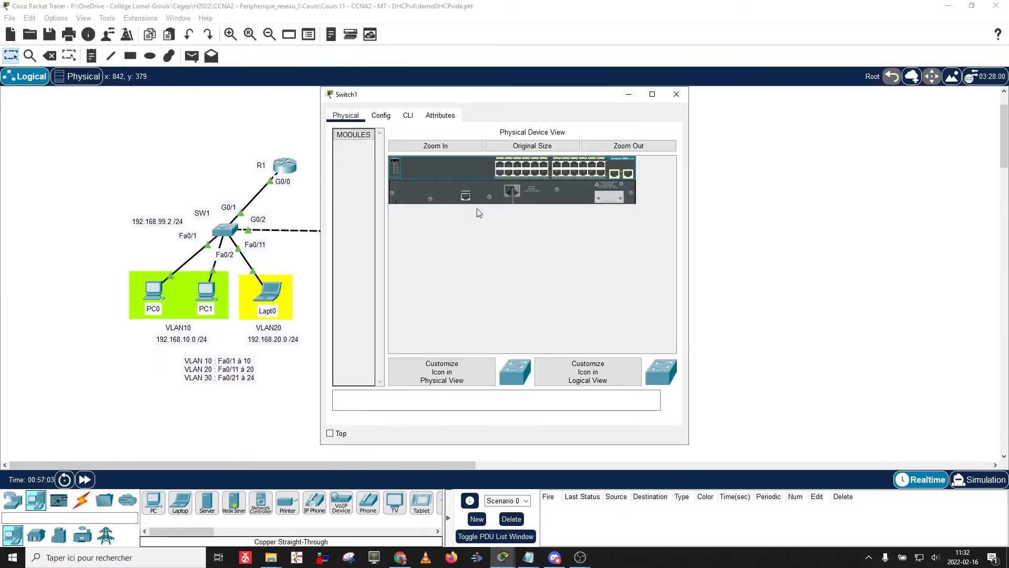
{"action": "left_click", "coordinate": [408, 115]}
{"action": "left_click", "coordinate": [381, 116]}
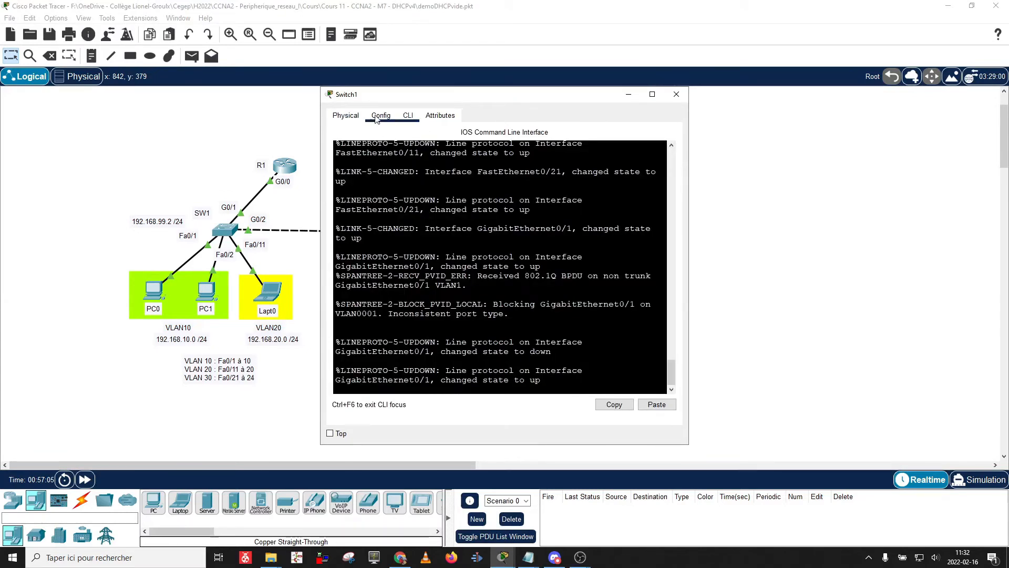
{"action": "type", "text": "SW2"}
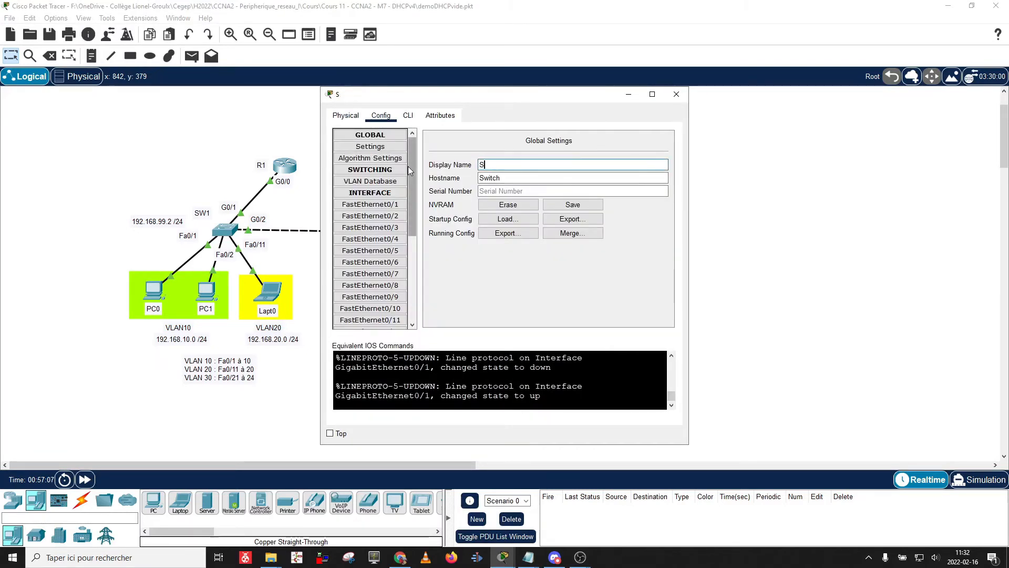
{"action": "left_click", "coordinate": [408, 116]}
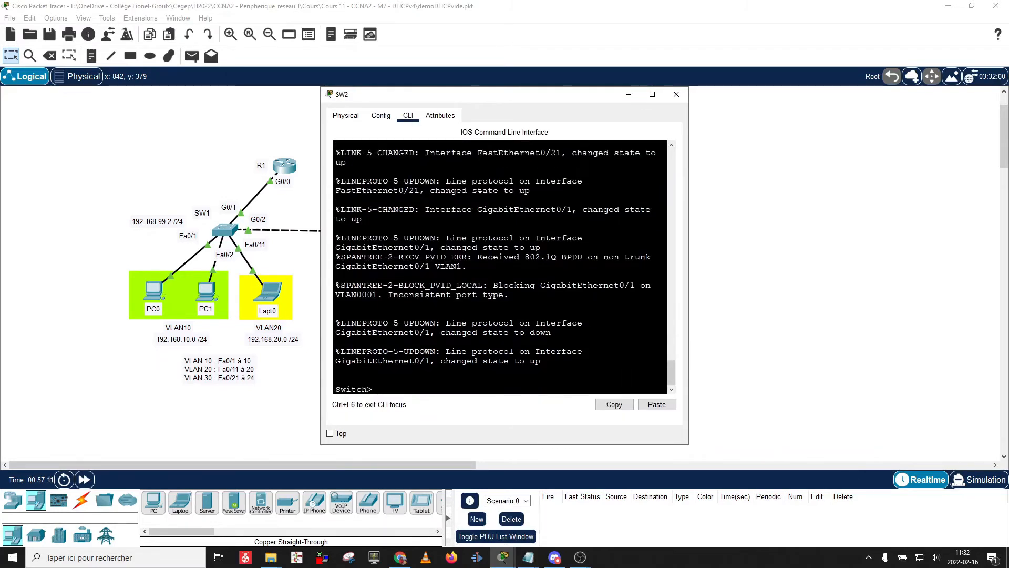
Paste the sw2.txt script into SW2's CLI, exit config mode and run 'sh vlan'.
{"action": "left_click_drag", "start_coordinate": [487, 98], "coordinate": [349, 103]}
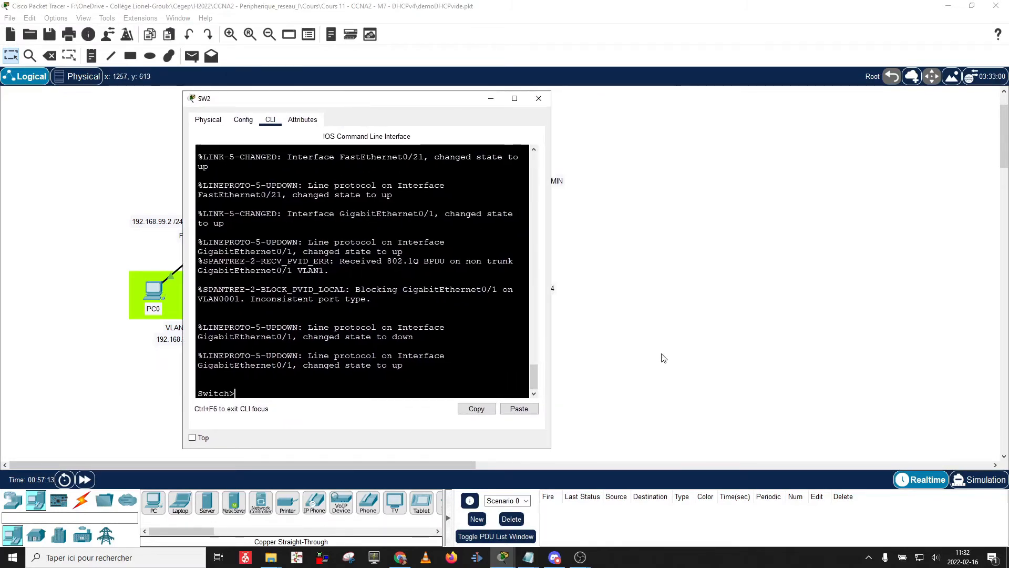
{"action": "left_click", "coordinate": [528, 557]}
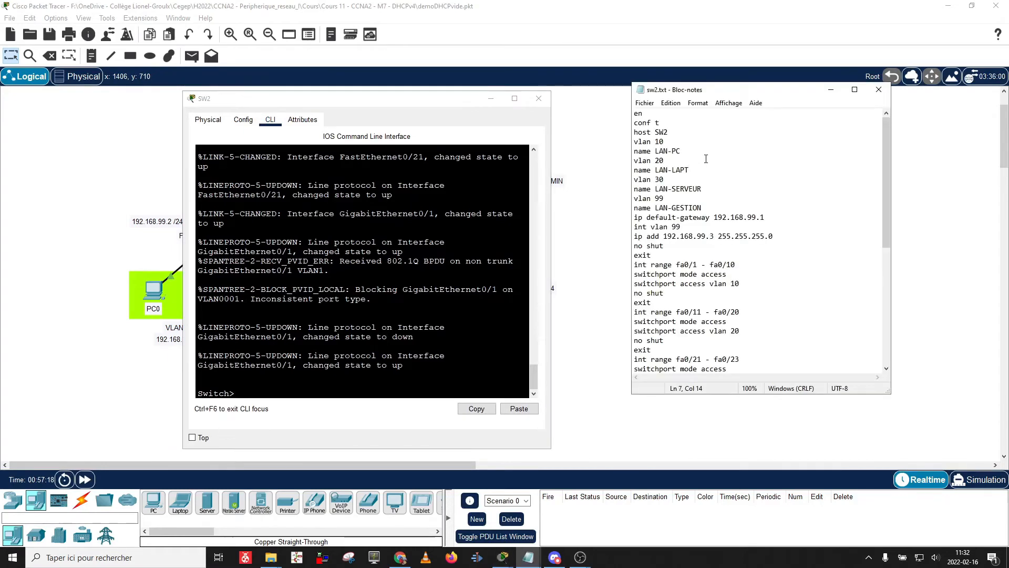
{"action": "key", "text": "ctrl+a"}
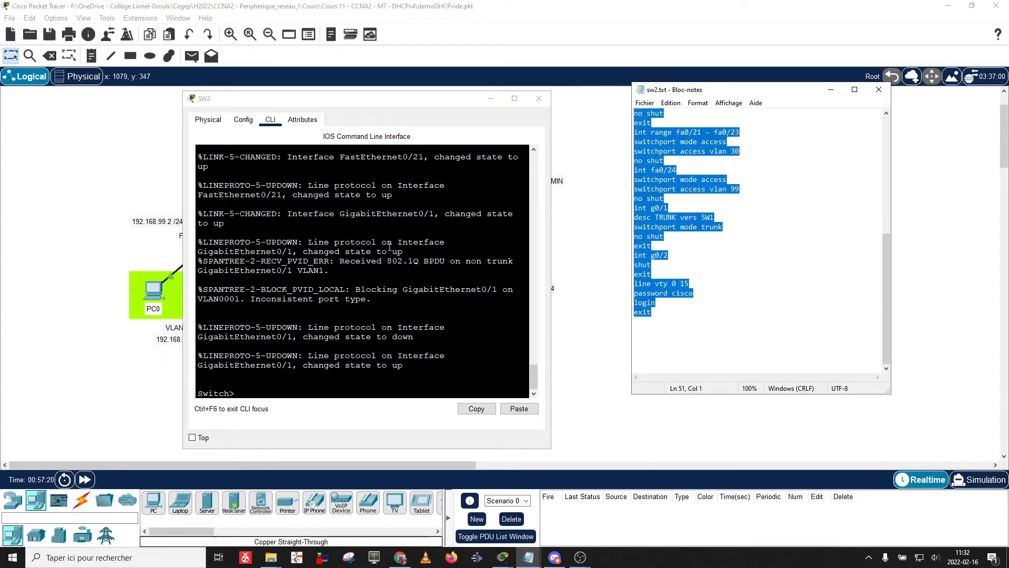
{"action": "left_click", "coordinate": [354, 294]}
{"action": "key", "text": "ctrl+v"}
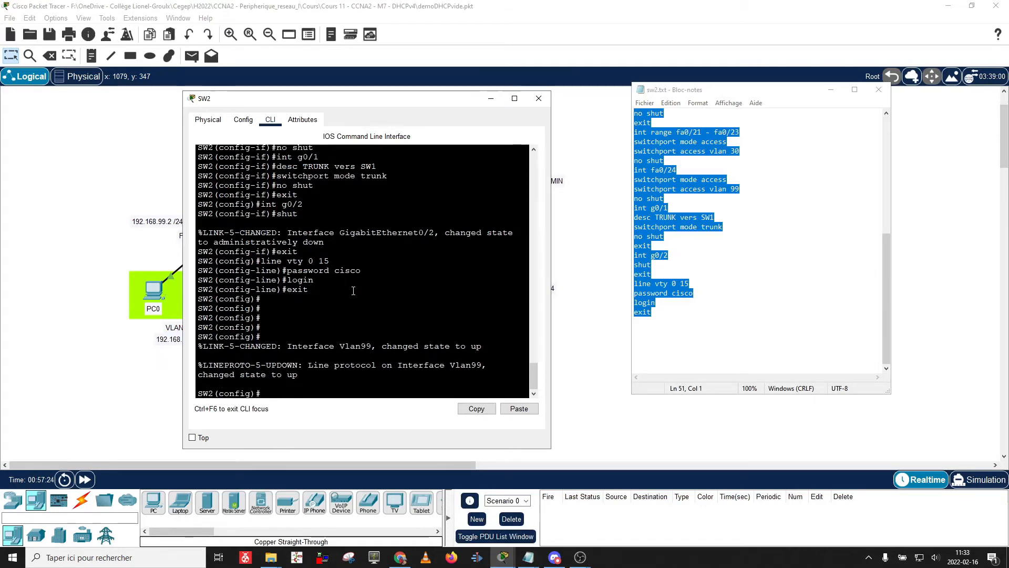
{"action": "type", "text": "exit"}
{"action": "key", "text": "Return"}
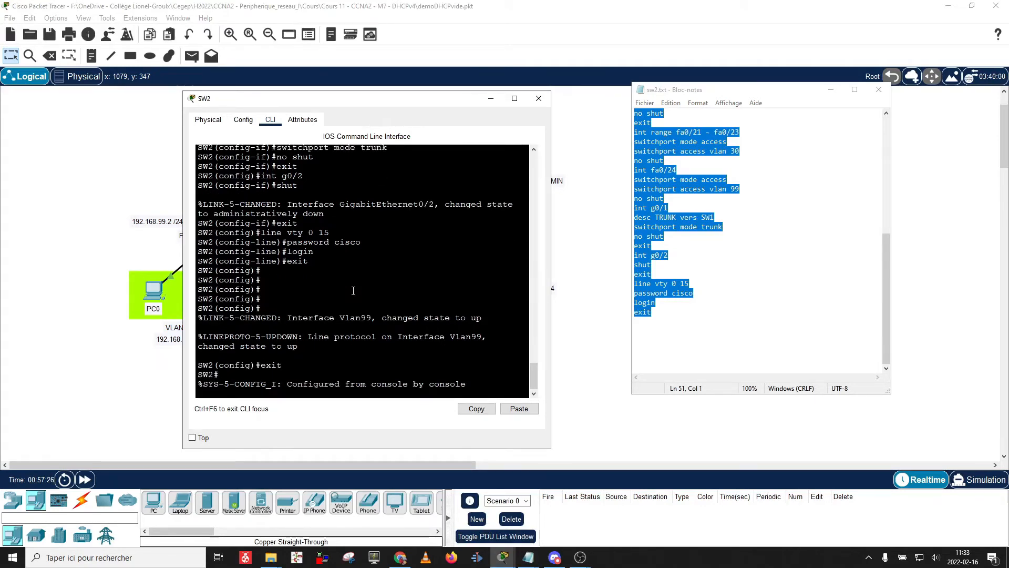
{"action": "type", "text": "sh vlan"}
{"action": "key", "text": "Return"}
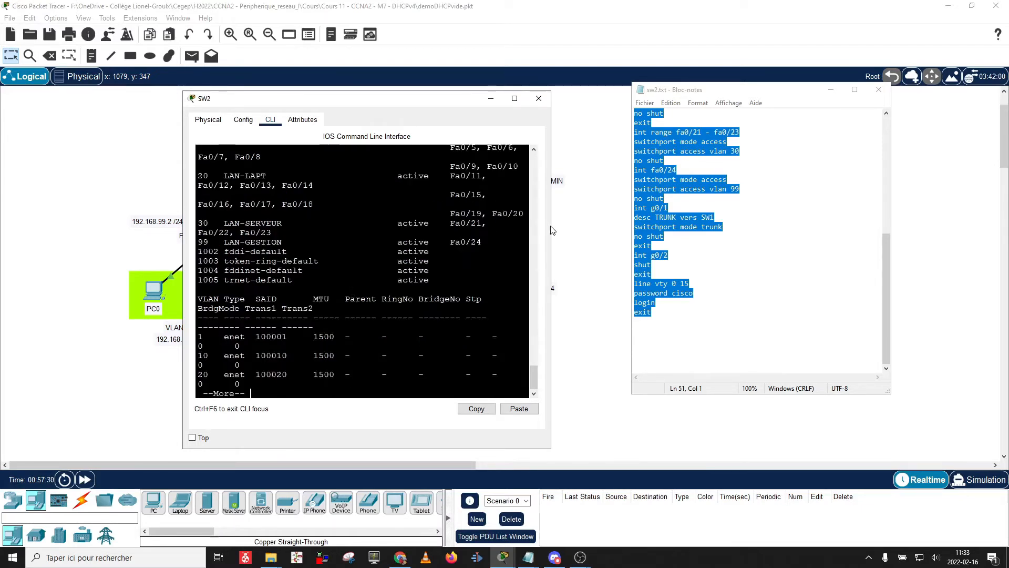
Widen the console, highlight the Gig0/2, VLAN 10, 20 and 30 port assignments, then close SW2.
{"action": "left_click_drag", "start_coordinate": [550, 230], "coordinate": [839, 221]}
{"action": "key", "text": "space"}
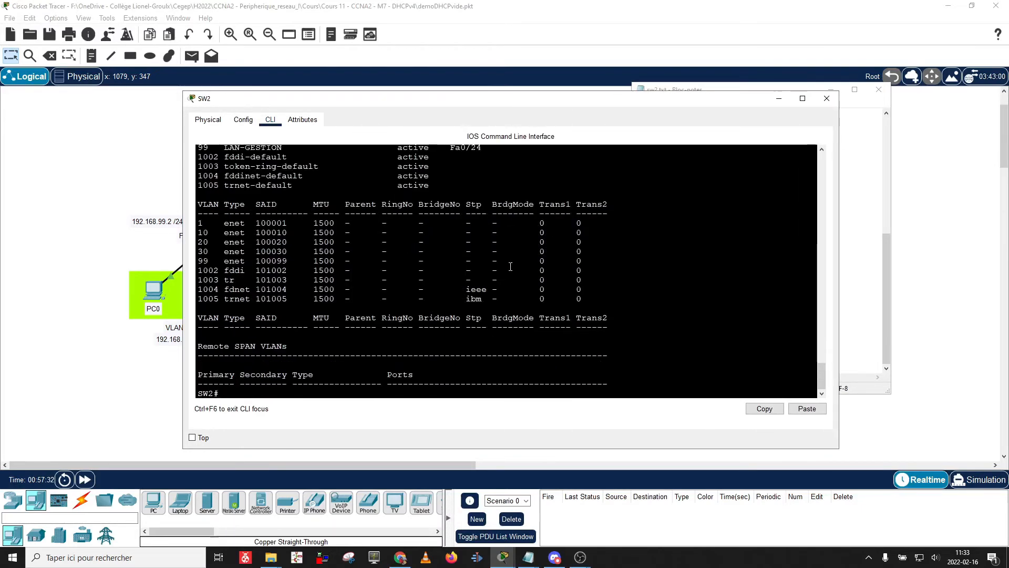
{"action": "scroll", "coordinate": [329, 286], "scroll_direction": "up", "scroll_amount": 5}
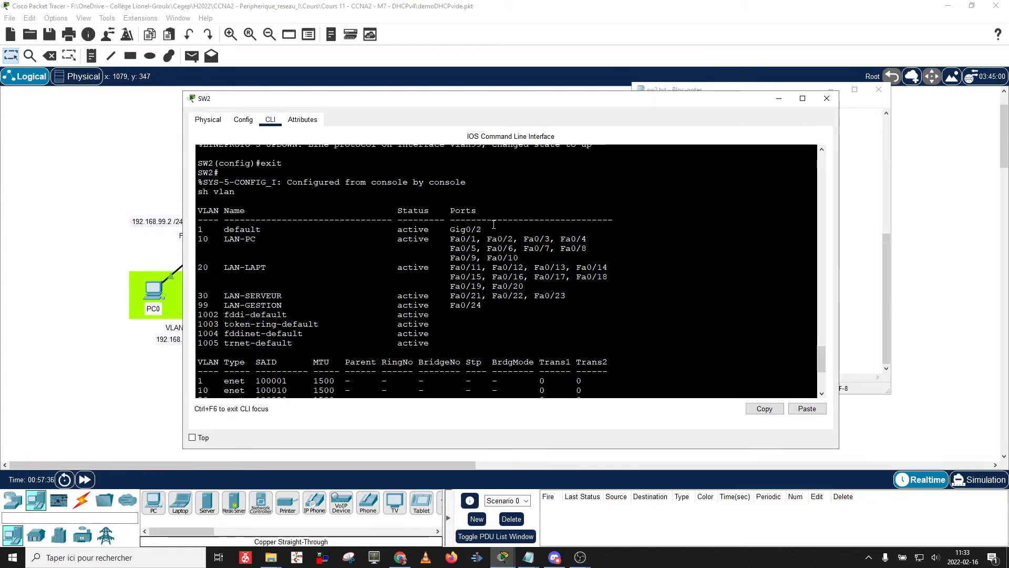
{"action": "left_click_drag", "start_coordinate": [482, 230], "coordinate": [451, 231]}
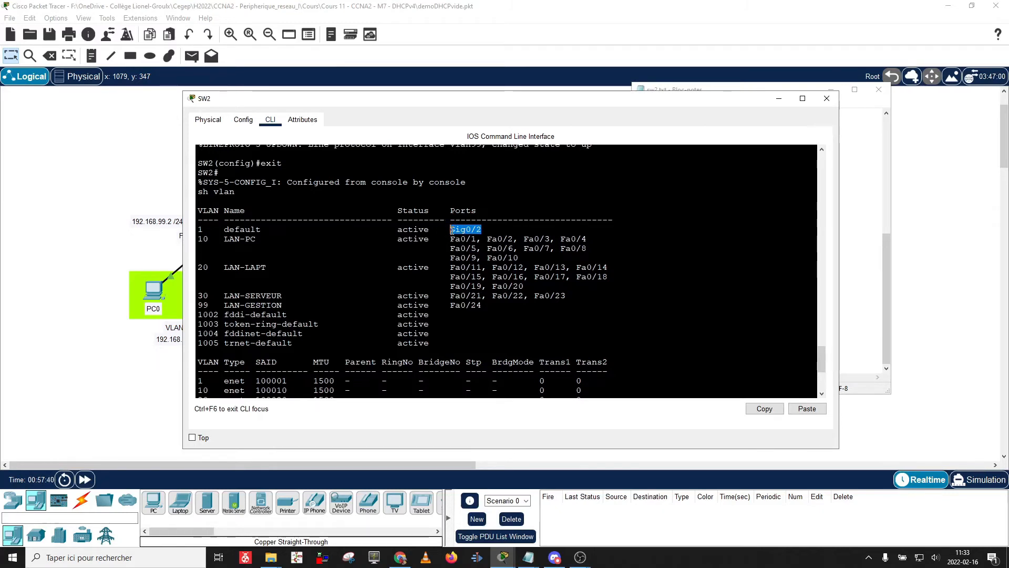
{"action": "left_click_drag", "start_coordinate": [519, 258], "coordinate": [177, 242]}
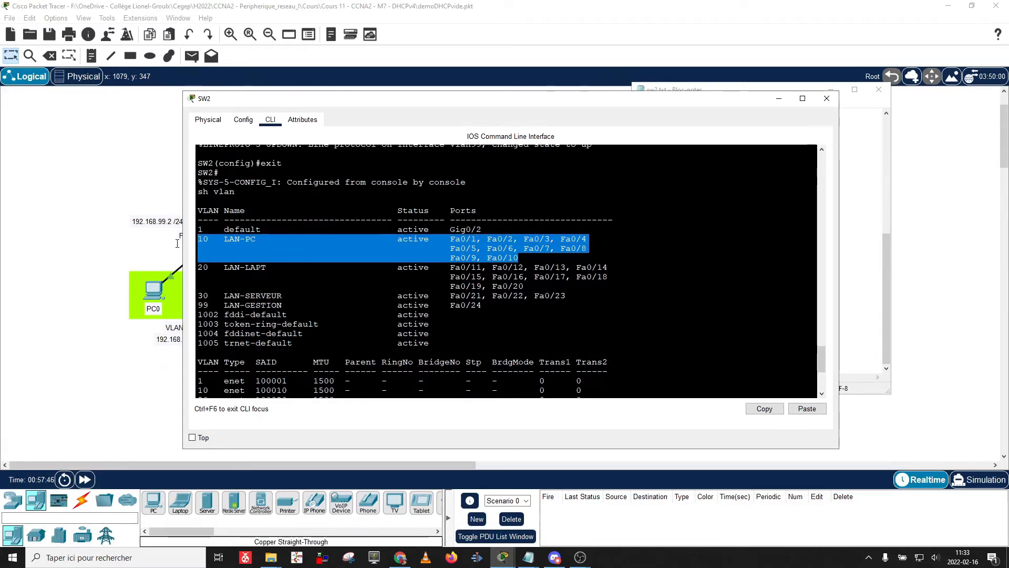
{"action": "left_click_drag", "start_coordinate": [523, 286], "coordinate": [206, 269]}
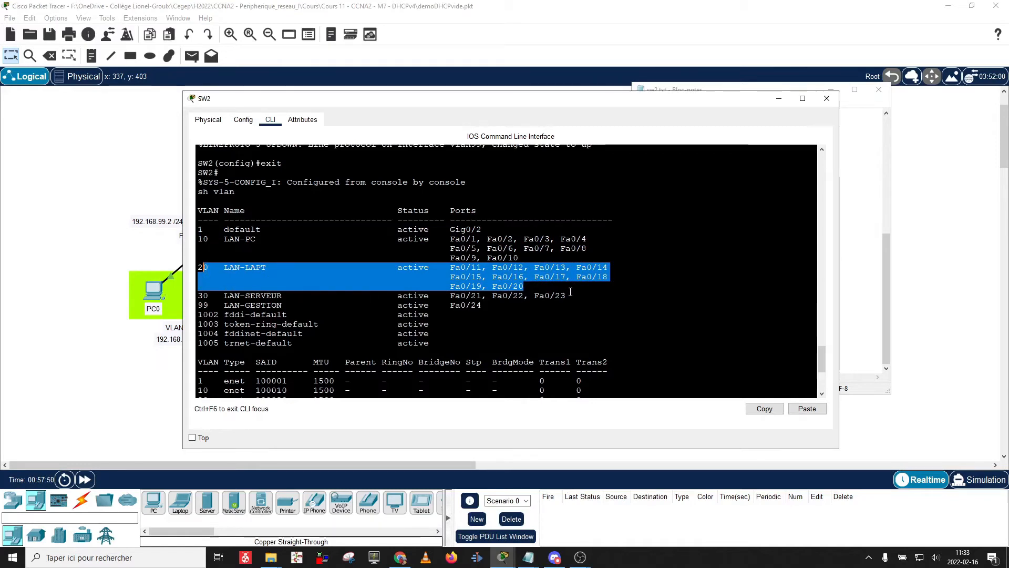
{"action": "left_click_drag", "start_coordinate": [560, 295], "coordinate": [203, 305]}
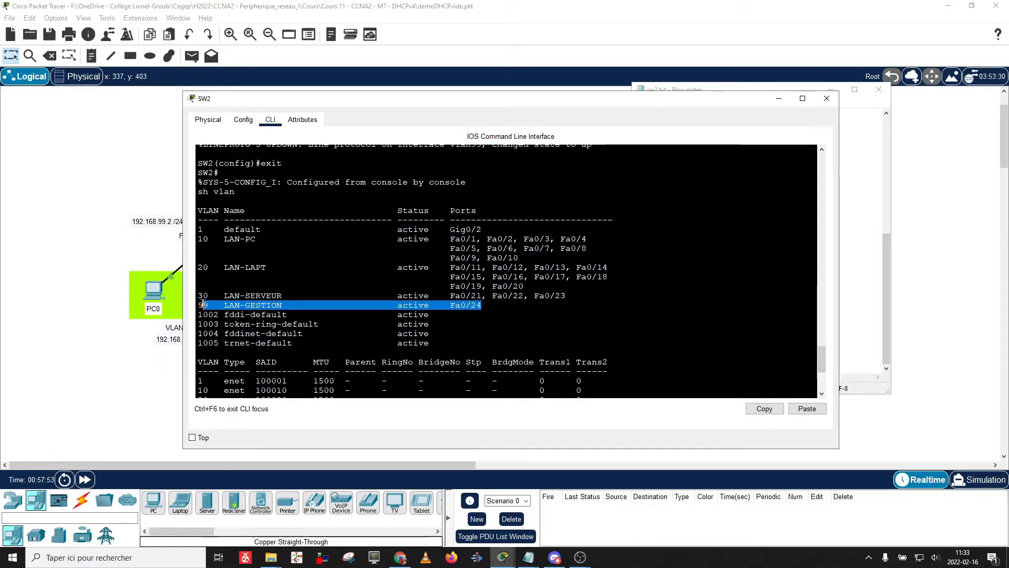
{"action": "left_click", "coordinate": [826, 99]}
{"action": "left_click", "coordinate": [757, 141]}
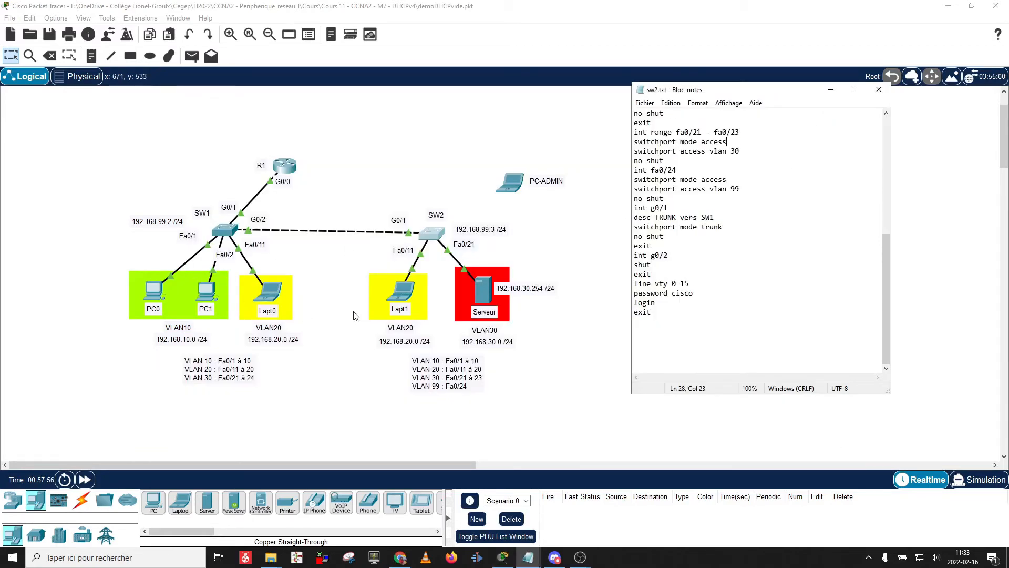
Give PC0 IPv4 192.168.10.100 with default mask and gateway 192.168.10.1.
{"action": "left_click", "coordinate": [161, 305]}
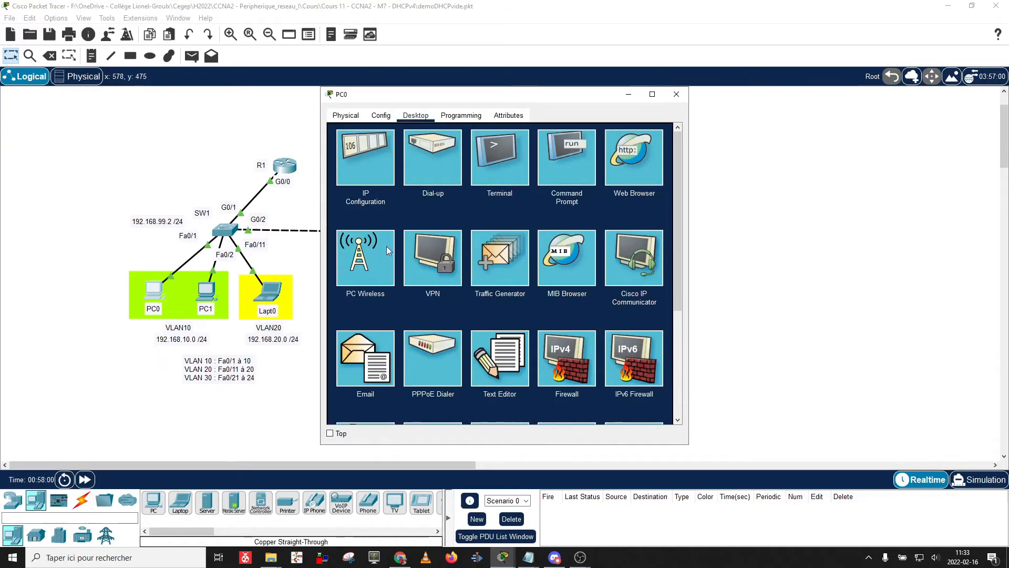
{"action": "left_click", "coordinate": [367, 165]}
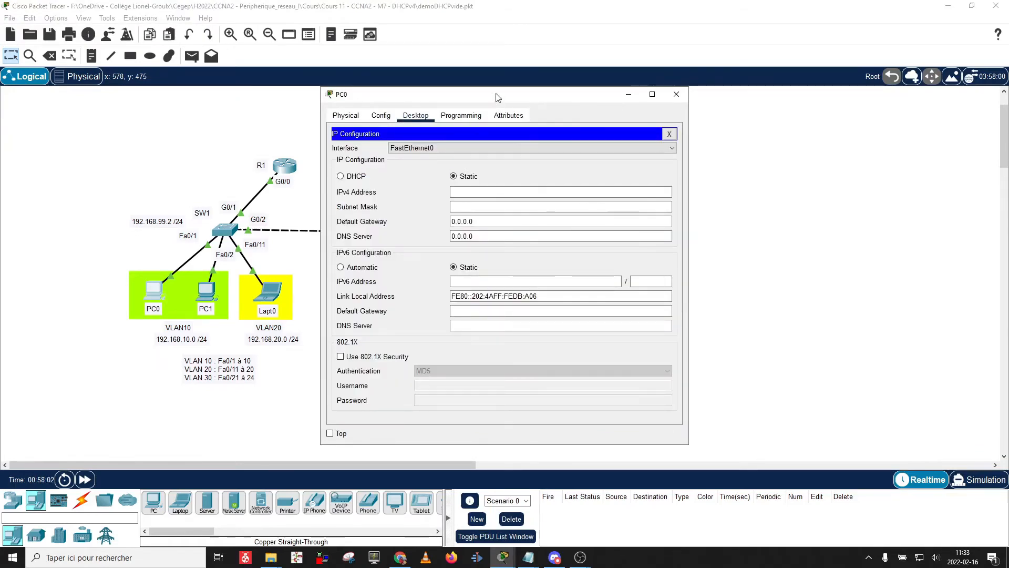
{"action": "left_click_drag", "start_coordinate": [497, 94], "coordinate": [679, 85]}
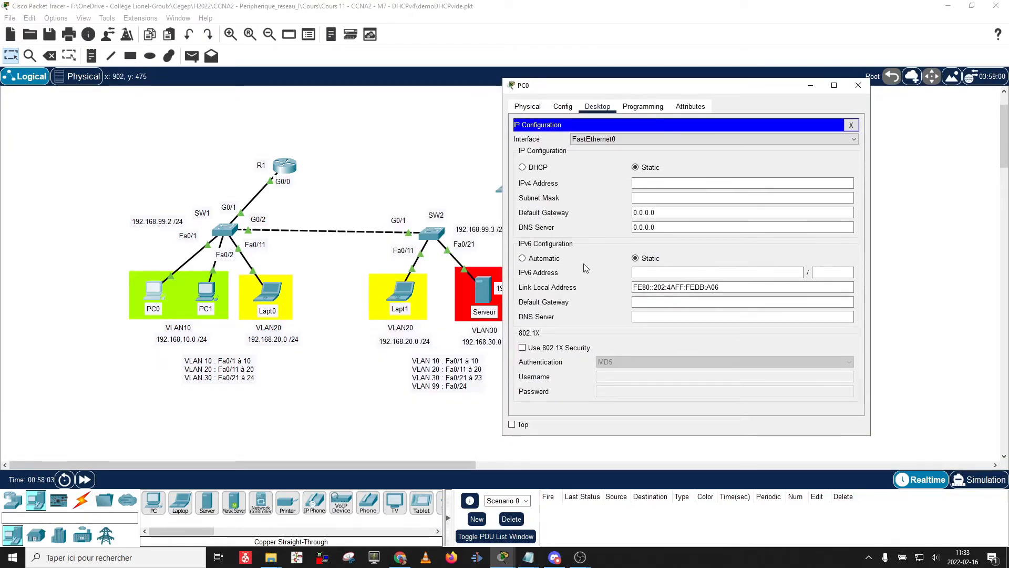
{"action": "left_click", "coordinate": [687, 182]}
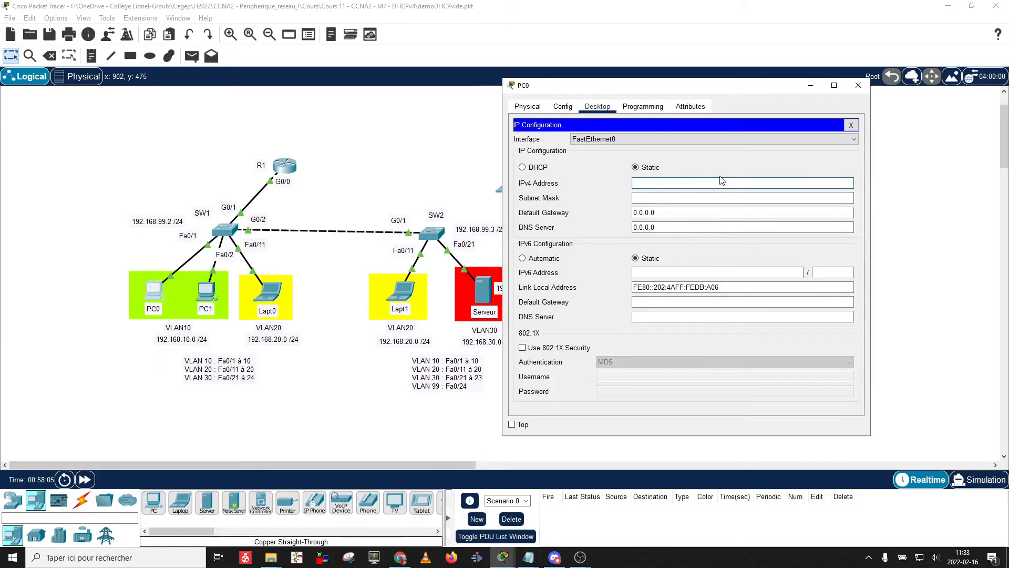
{"action": "type", "text": "192"}
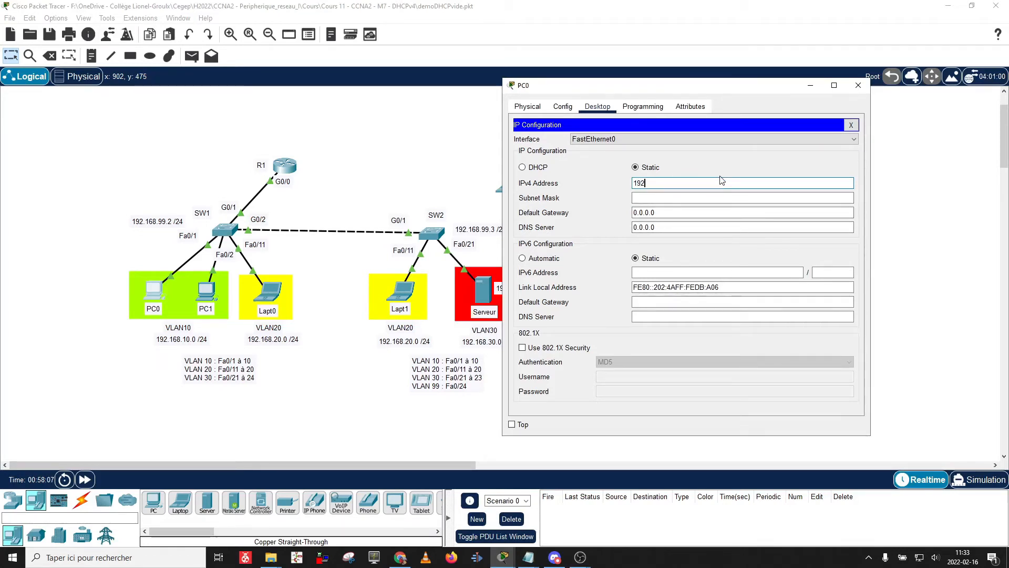
{"action": "type", "text": ".168.10.0"}
{"action": "key", "text": "BackSpace"}
{"action": "type", "text": "11"}
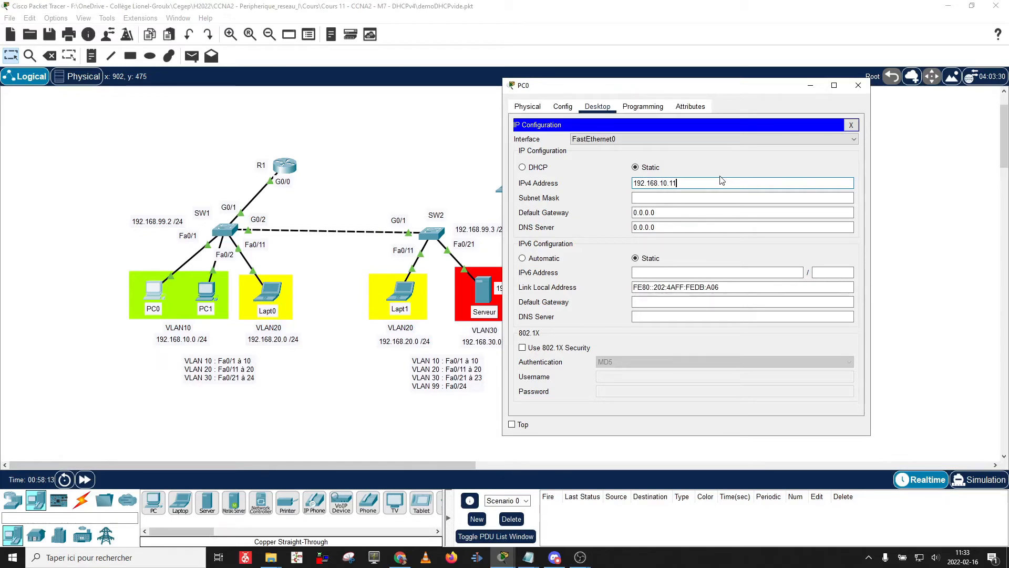
{"action": "key", "text": "BackSpace"}
{"action": "type", "text": "00"}
{"action": "key", "text": "Tab"}
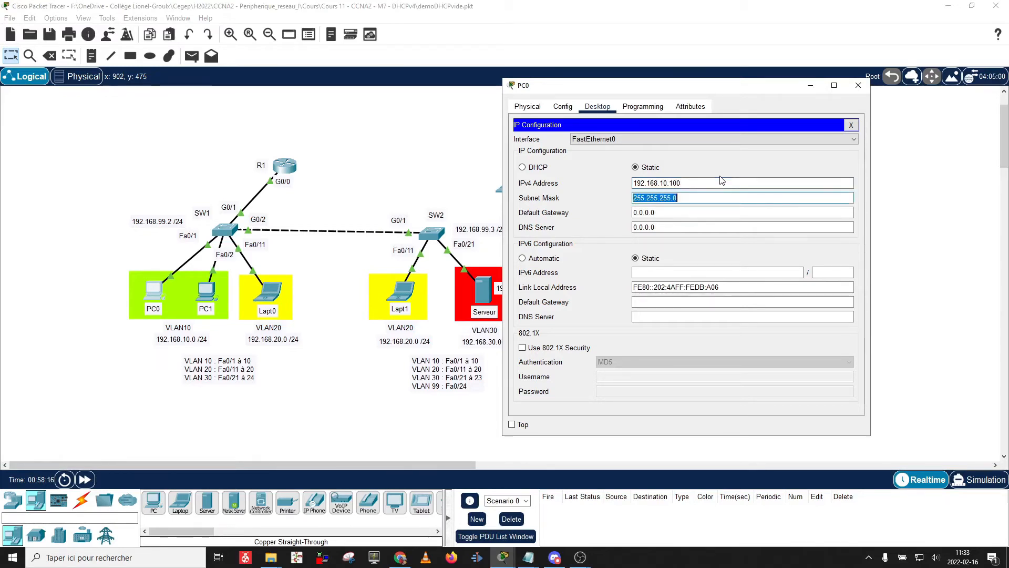
{"action": "key", "text": "Tab"}
{"action": "type", "text": "19"}
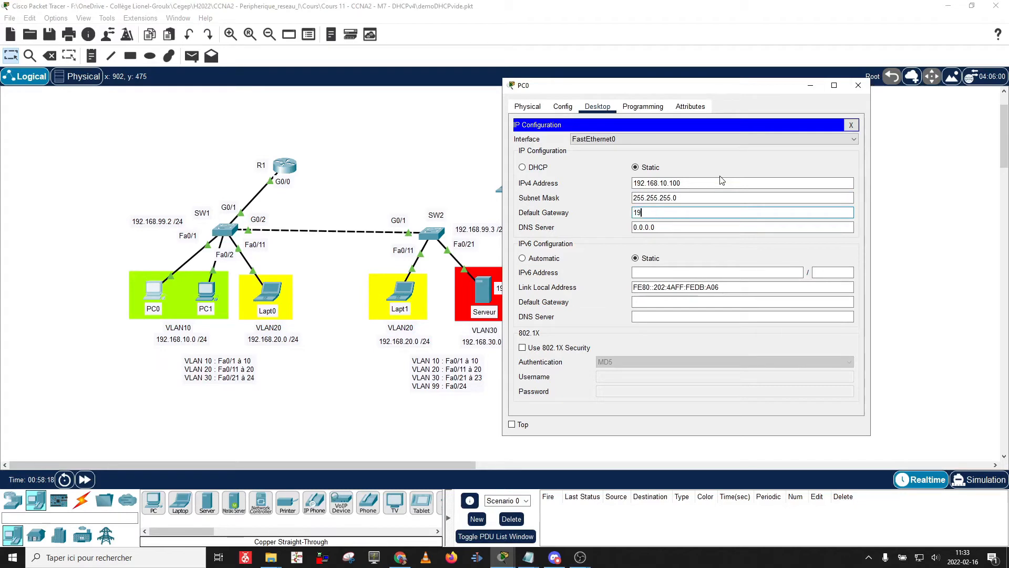
{"action": "type", "text": "2.168.10.1"}
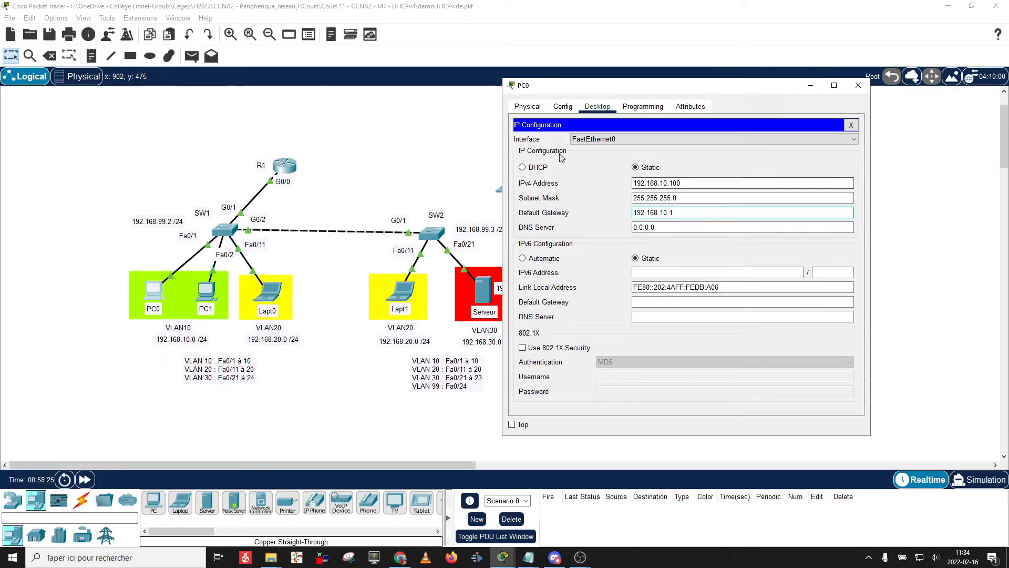
{"action": "left_click", "coordinate": [858, 85]}
Give PC1 IPv4 192.168.10.101, mask 255.255.255.0, gateway 192.168.10.1.
{"action": "left_click", "coordinate": [215, 298]}
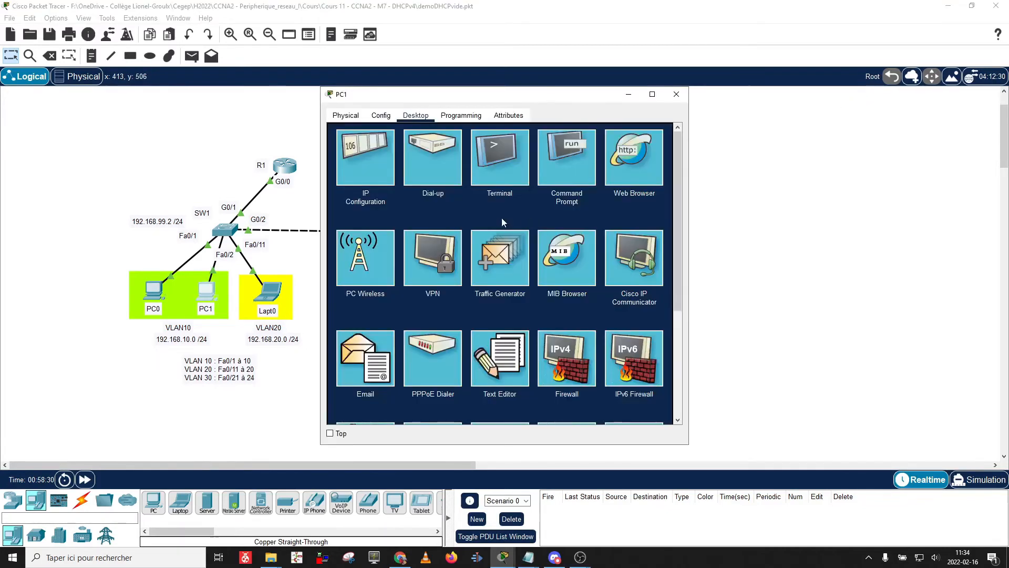
{"action": "left_click", "coordinate": [381, 168]}
{"action": "left_click", "coordinate": [504, 191]}
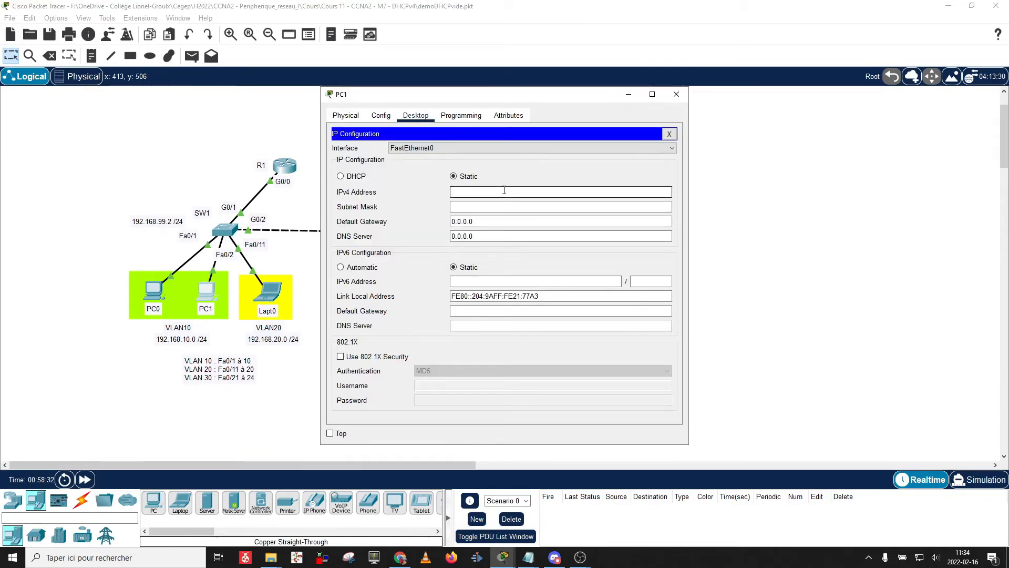
{"action": "type", "text": "192.168.10.101"}
{"action": "key", "text": "Tab"}
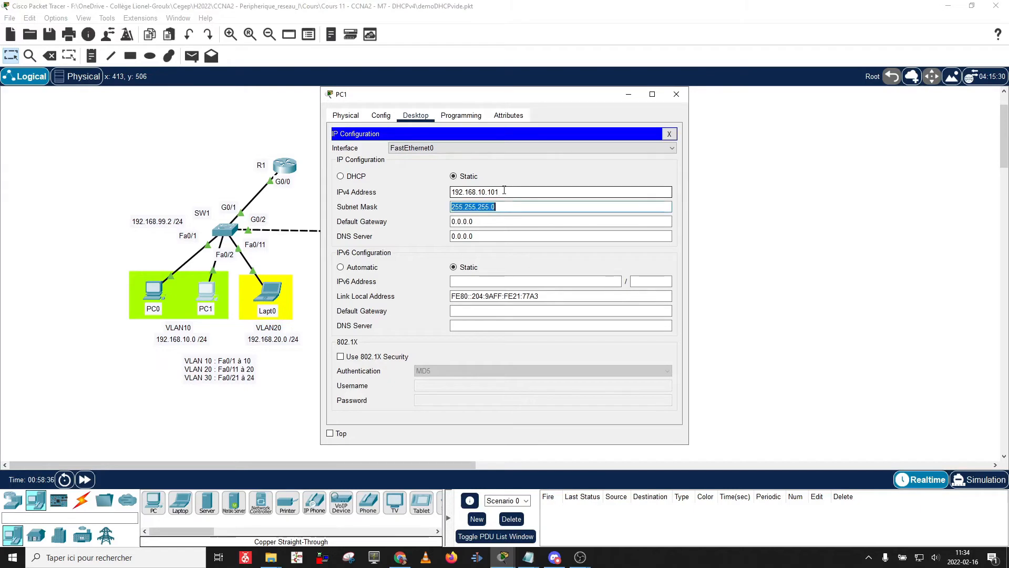
{"action": "key", "text": "Tab"}
{"action": "type", "text": "192"}
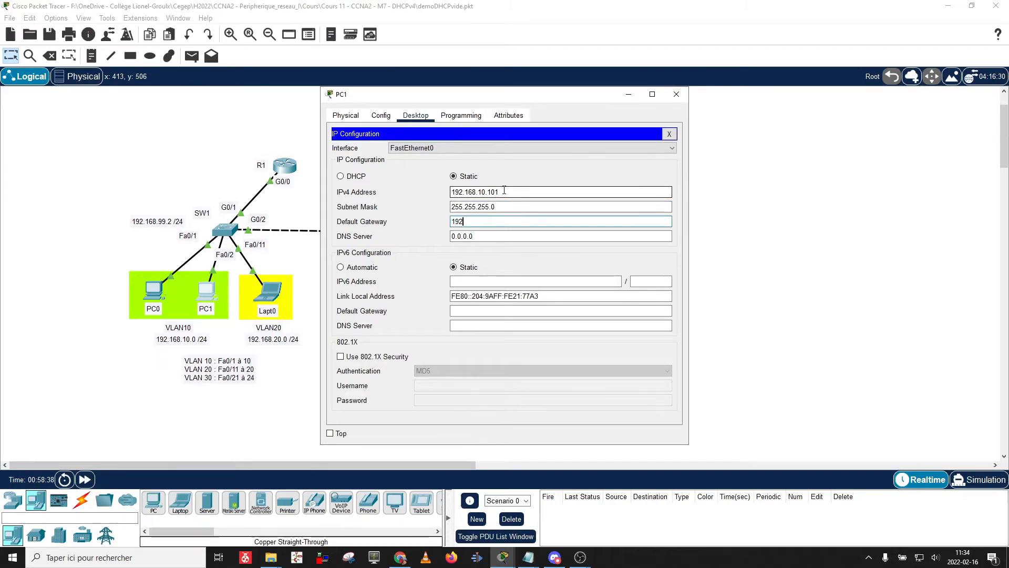
{"action": "type", "text": ".168.10.1"}
{"action": "left_click", "coordinate": [676, 94]}
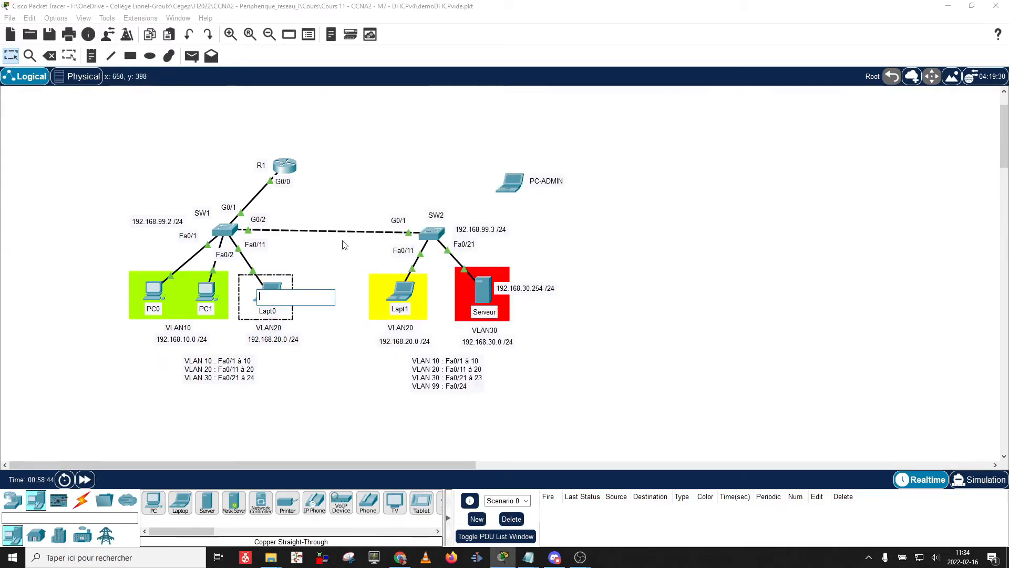
Give Lapt0 IPv4 192.168.20.100, mask 255.255.255.0, gateway 192.168.20.1.
{"action": "left_click", "coordinate": [273, 291]}
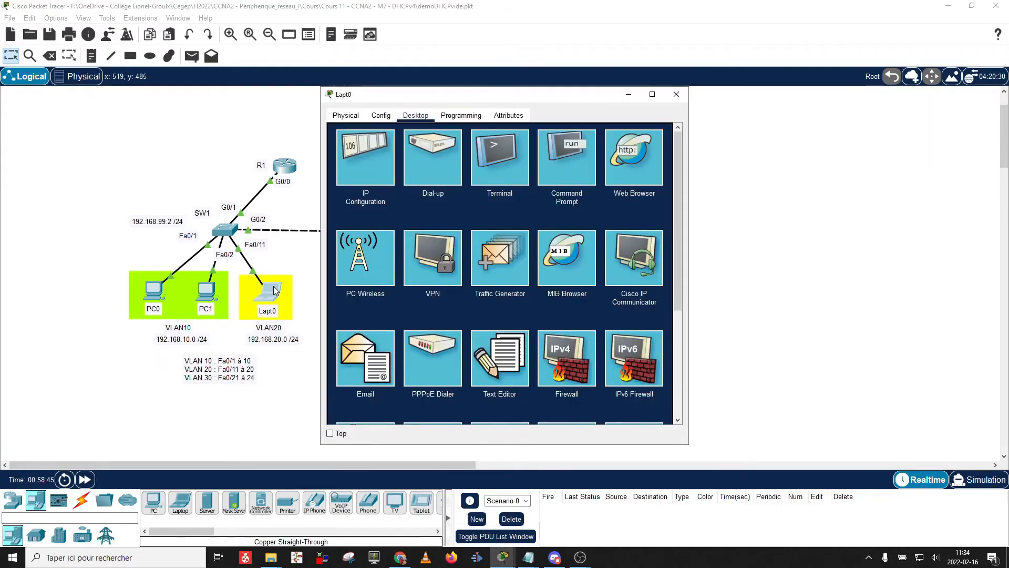
{"action": "left_click", "coordinate": [364, 156]}
{"action": "left_click", "coordinate": [471, 191]}
{"action": "type", "text": "1"}
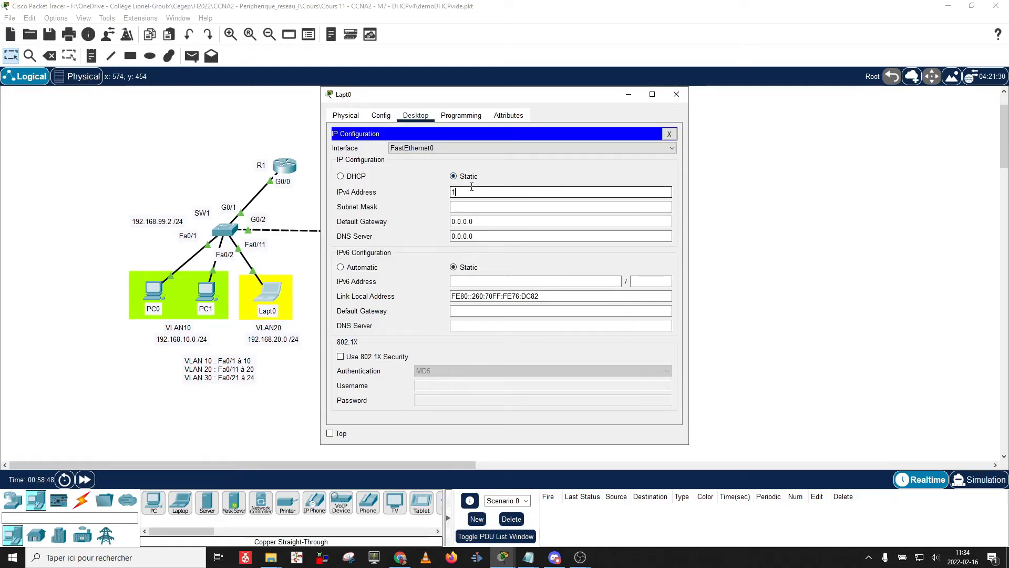
{"action": "type", "text": "92.168.20.100"}
{"action": "key", "text": "Tab"}
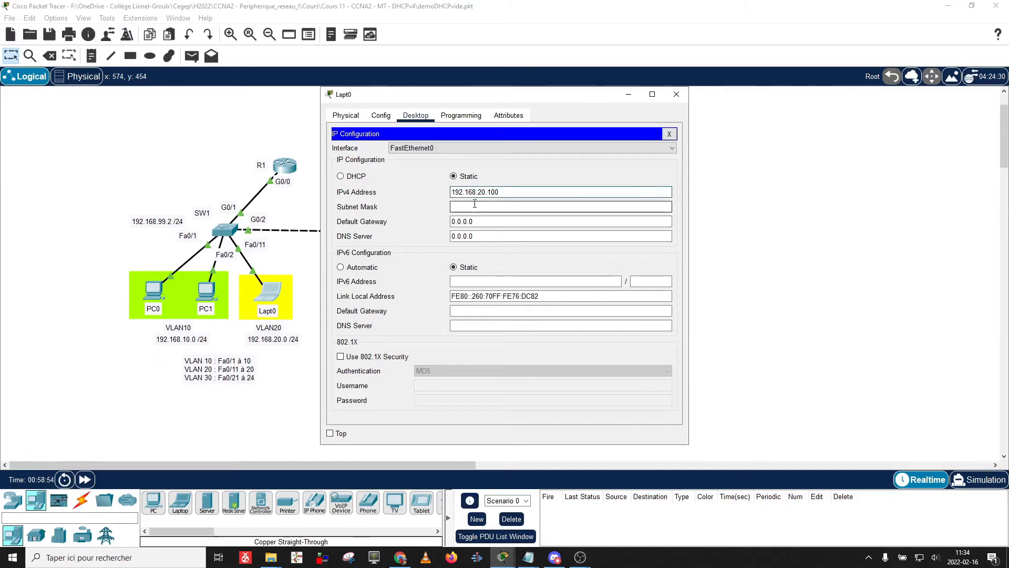
{"action": "key", "text": "Tab"}
{"action": "type", "text": "192"}
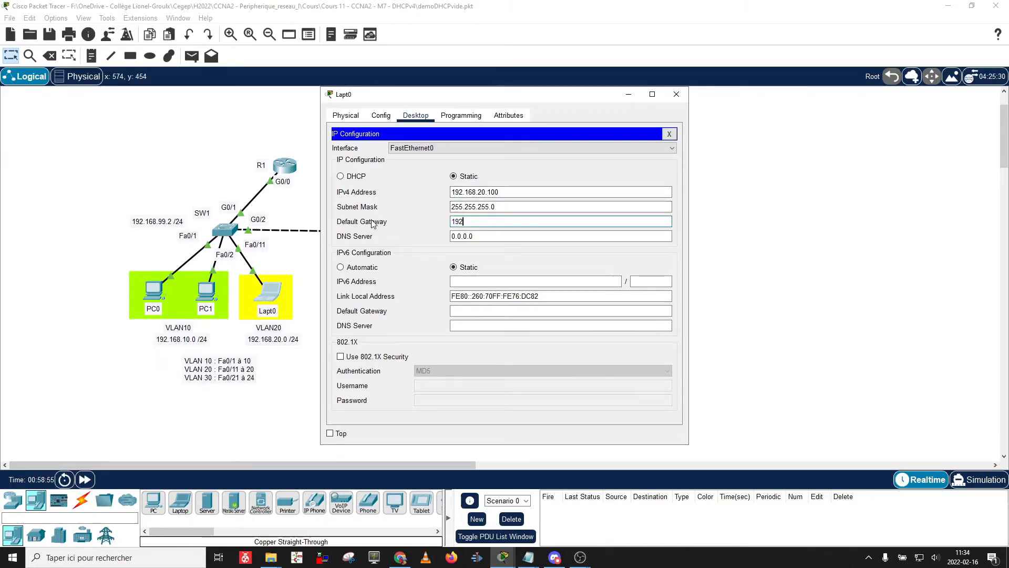
{"action": "type", "text": ".168.20.1"}
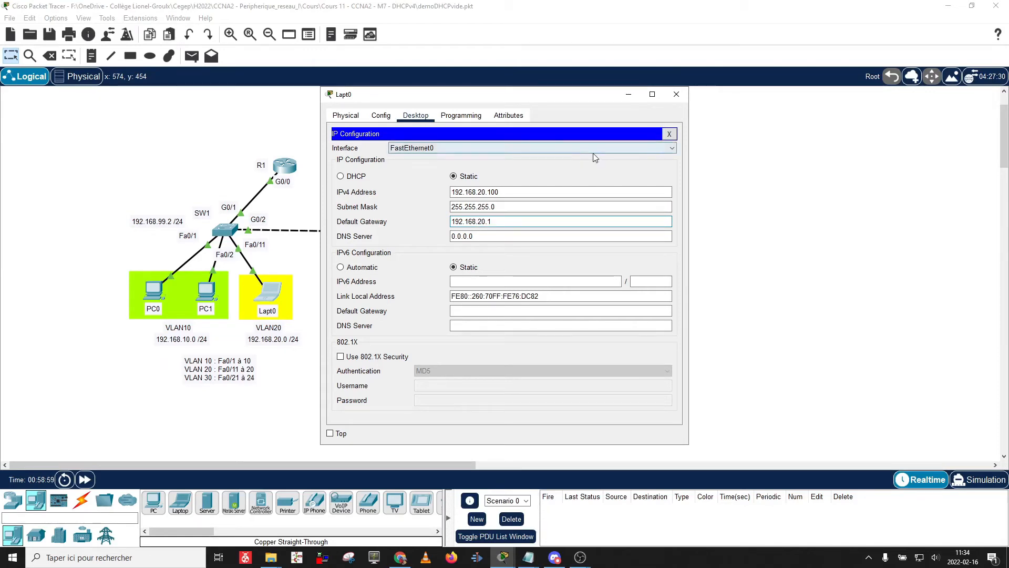
{"action": "left_click", "coordinate": [676, 96]}
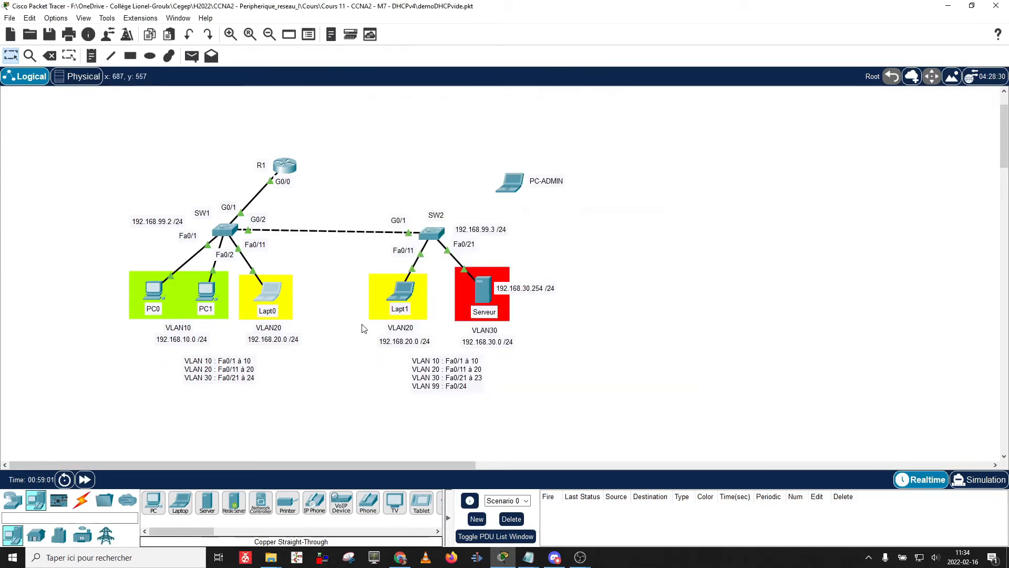
Give Lapt1 IPv4 192.168.20.101, mask 255.255.255.0, gateway 192.168.20.1.
{"action": "left_click", "coordinate": [399, 290]}
{"action": "left_click", "coordinate": [366, 158]}
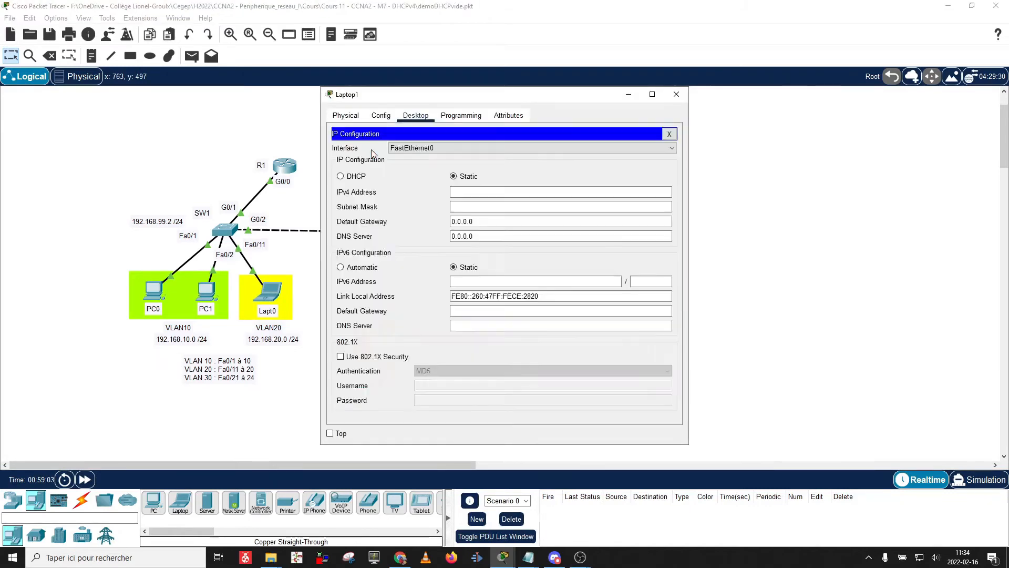
{"action": "left_click", "coordinate": [460, 192]}
{"action": "type", "text": "192.1"}
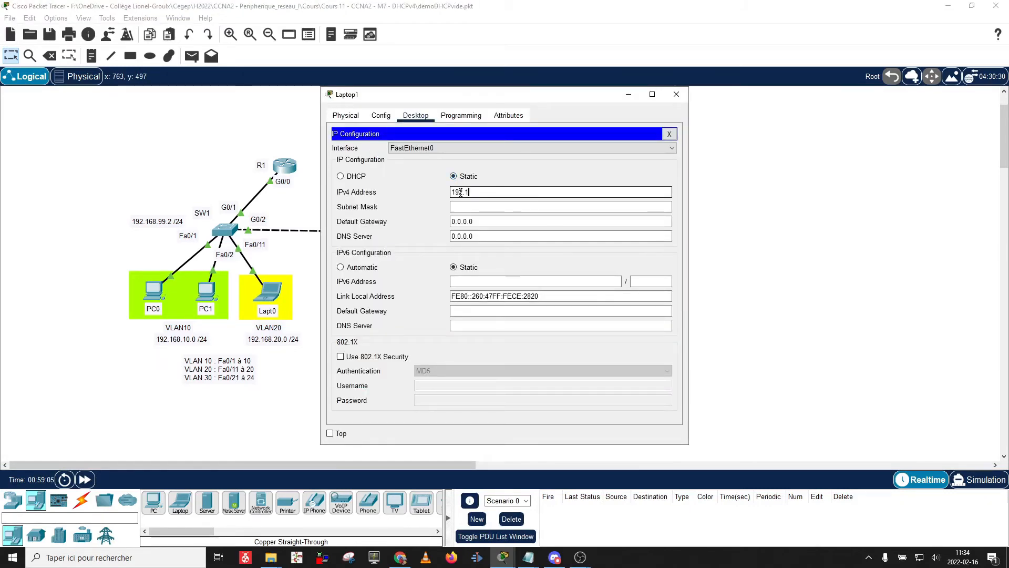
{"action": "type", "text": "68."}
{"action": "key", "text": "BackSpace"}
{"action": "key", "text": "BackSpace"}
{"action": "type", "text": "20.101"}
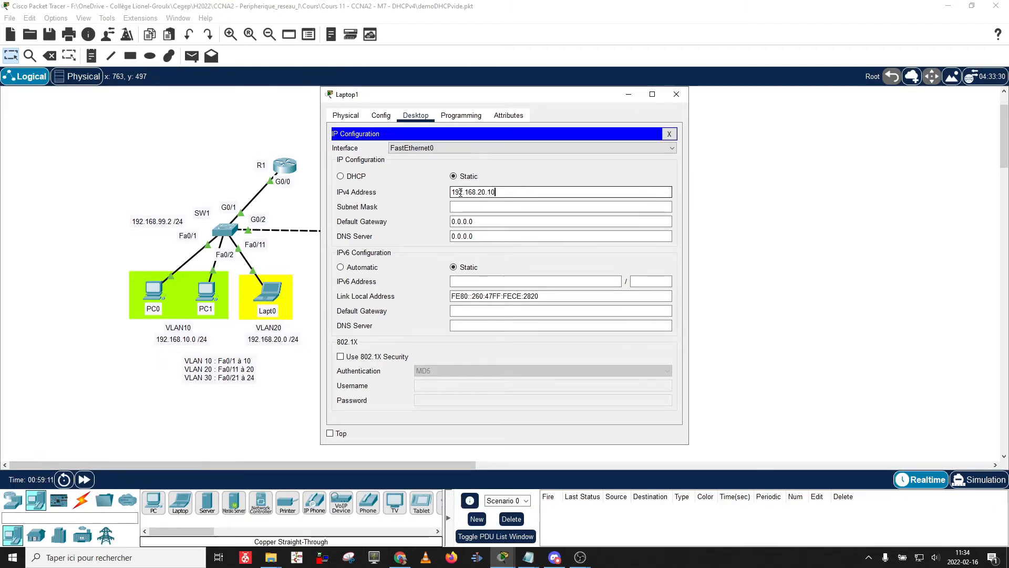
{"action": "key", "text": "Tab"}
{"action": "key", "text": "Tab"}
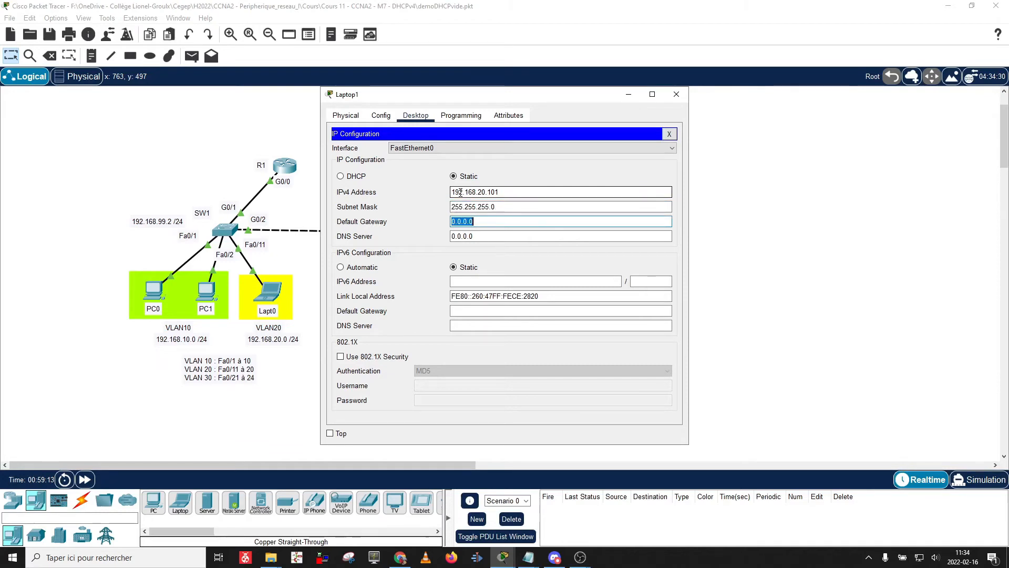
{"action": "type", "text": "192.168.20.1"}
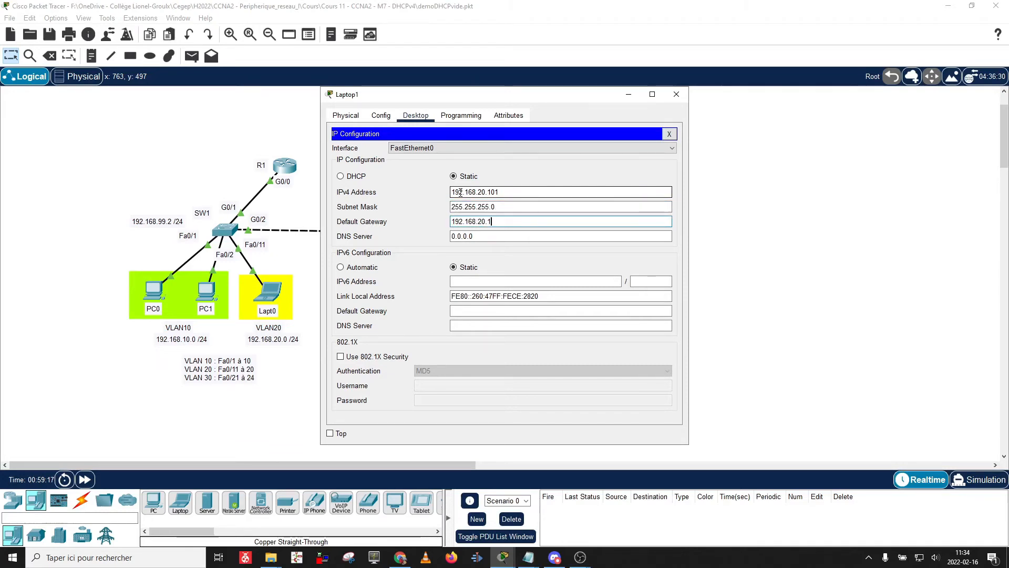
Set the Serveur's DNS server address to 0.0.0.0.
{"action": "left_click", "coordinate": [676, 94]}
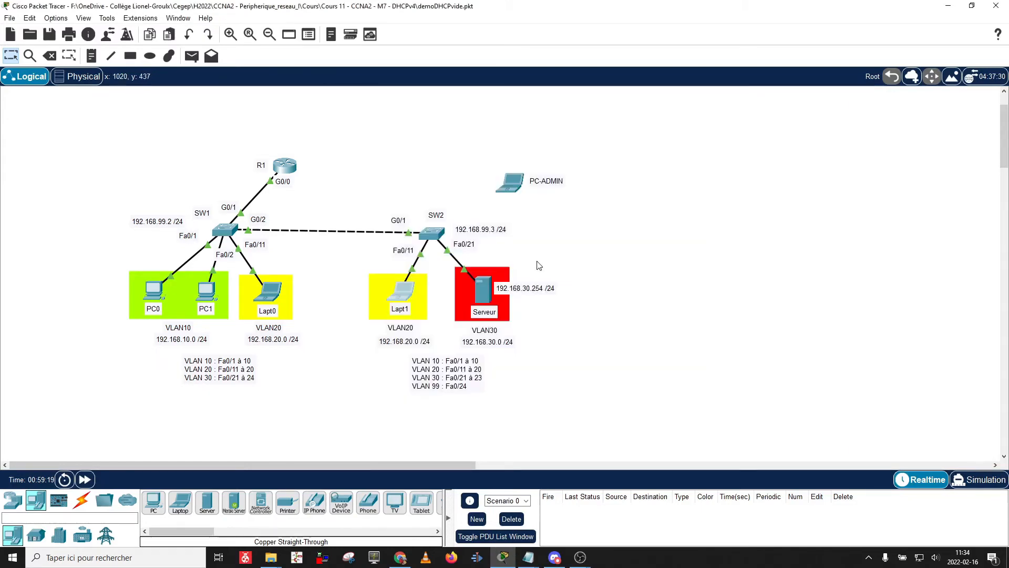
{"action": "left_click", "coordinate": [484, 293]}
{"action": "left_click", "coordinate": [383, 159]}
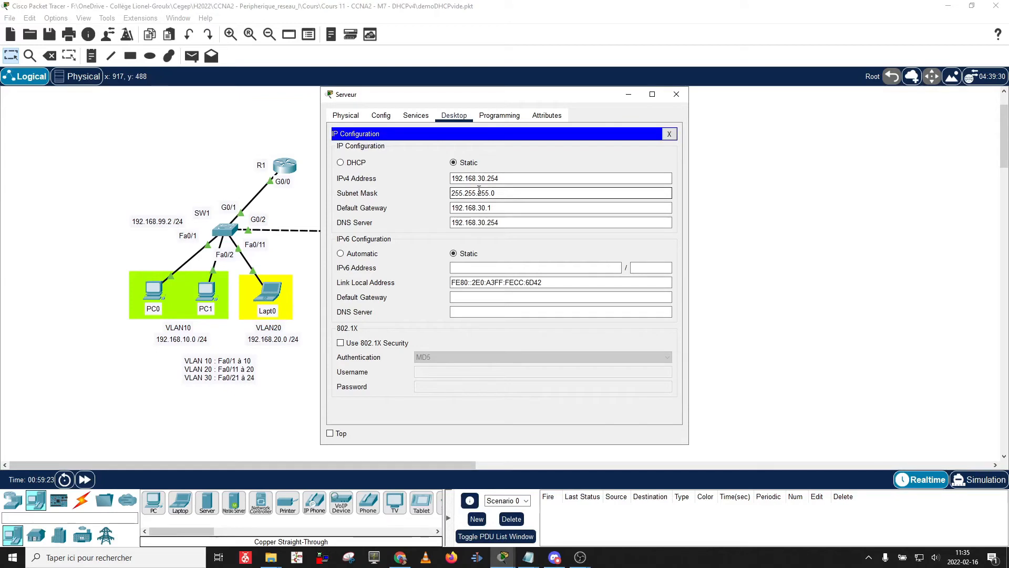
{"action": "key", "text": "Tab"}
{"action": "key", "text": "Tab"}
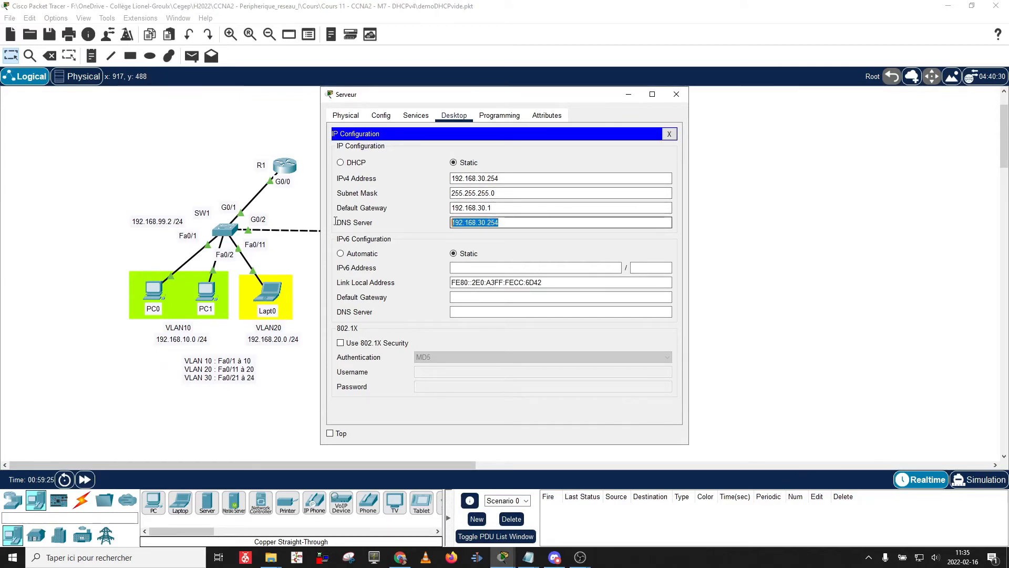
{"action": "type", "text": "0.0.0.0"}
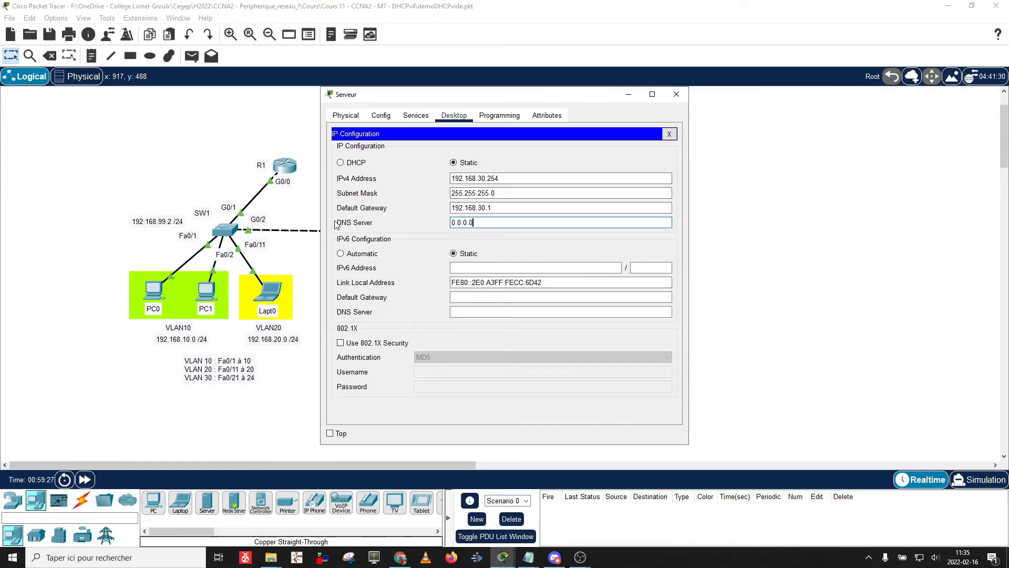
{"action": "left_click", "coordinate": [676, 94]}
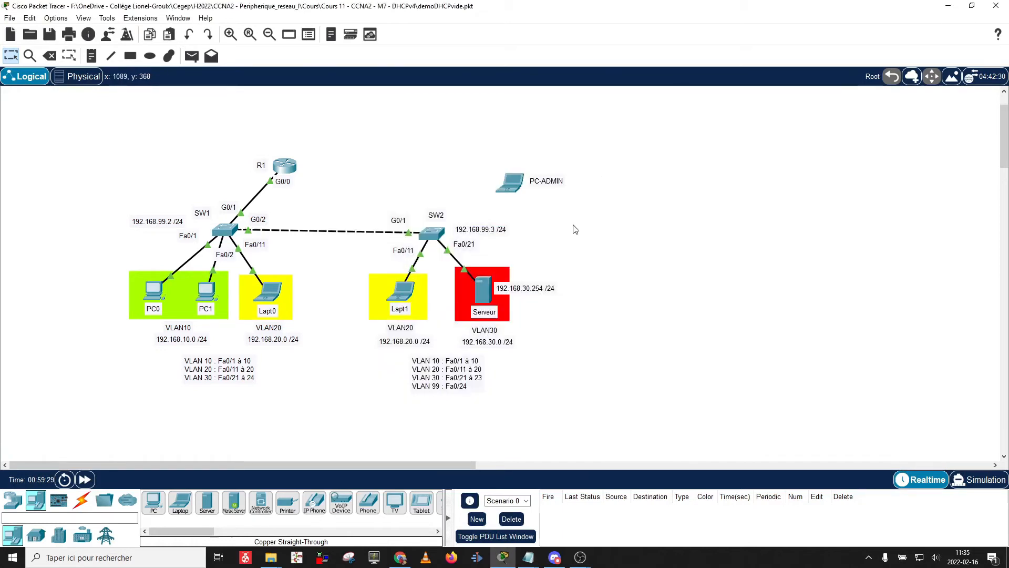
View the Serveur's HTTP index.html page content, then close the window.
{"action": "left_click", "coordinate": [488, 287]}
{"action": "left_click", "coordinate": [415, 115]}
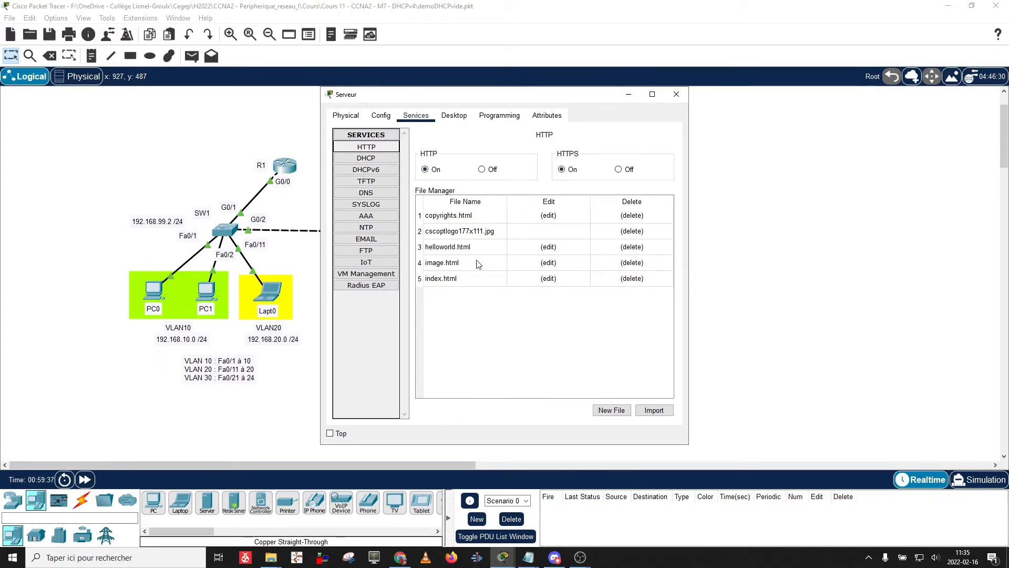
{"action": "left_click", "coordinate": [475, 278]}
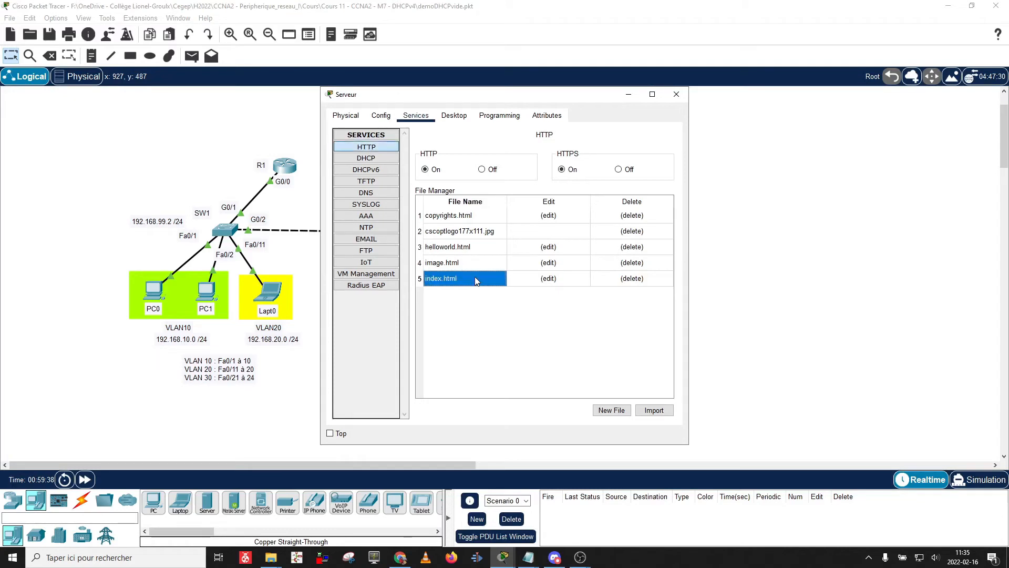
{"action": "left_click", "coordinate": [518, 278]}
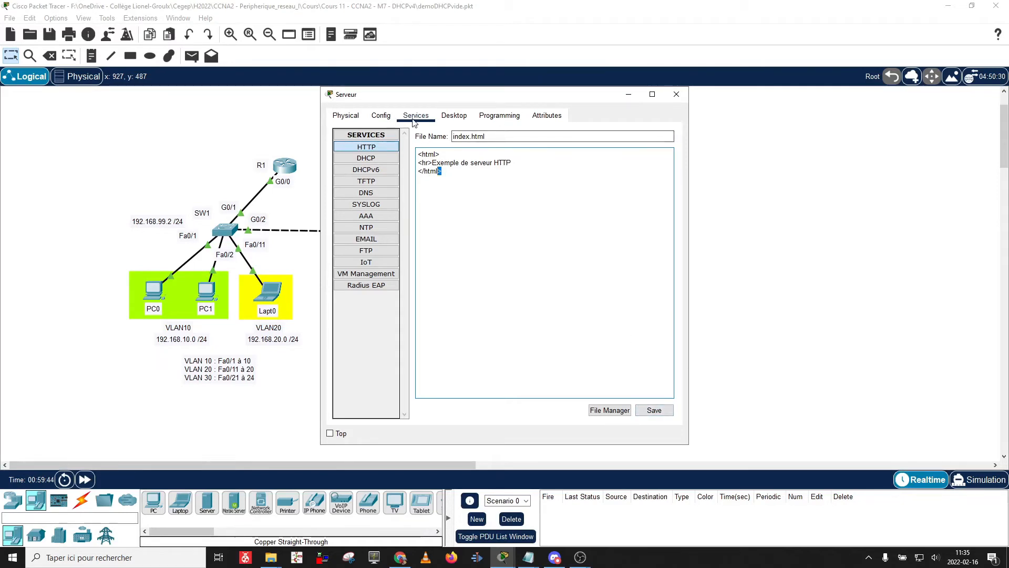
{"action": "left_click", "coordinate": [676, 94]}
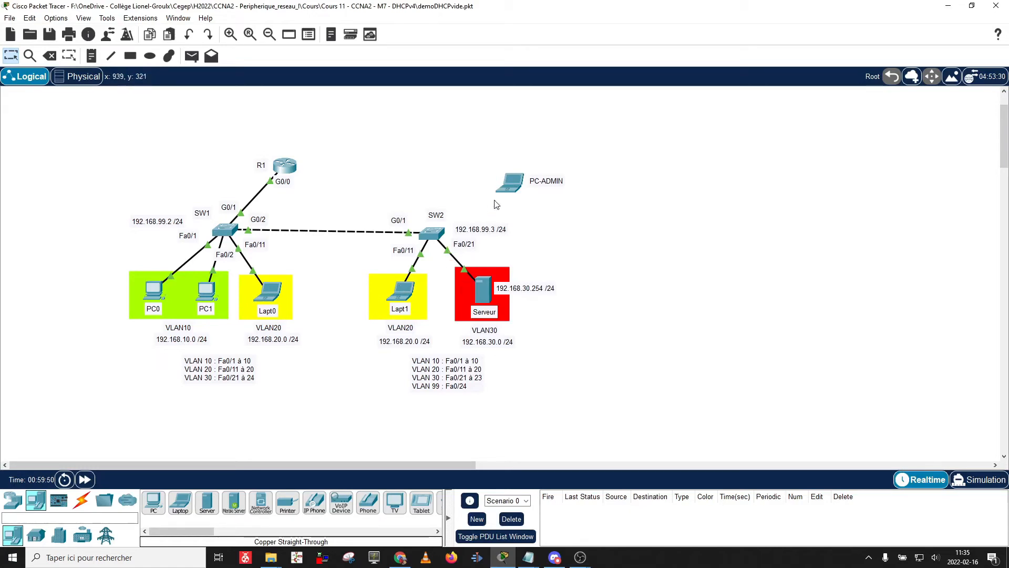
Launch the Command Prompt from PC0's Desktop, reaching the C:\> prompt.
{"action": "mouse_move", "coordinate": [515, 185]}
{"action": "left_click", "coordinate": [153, 290]}
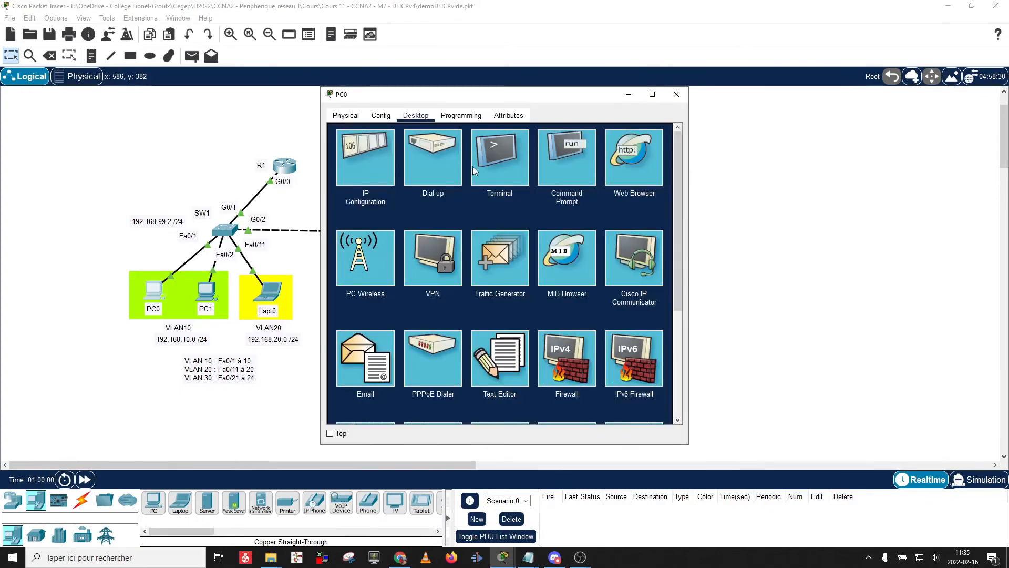
{"action": "left_click", "coordinate": [563, 166]}
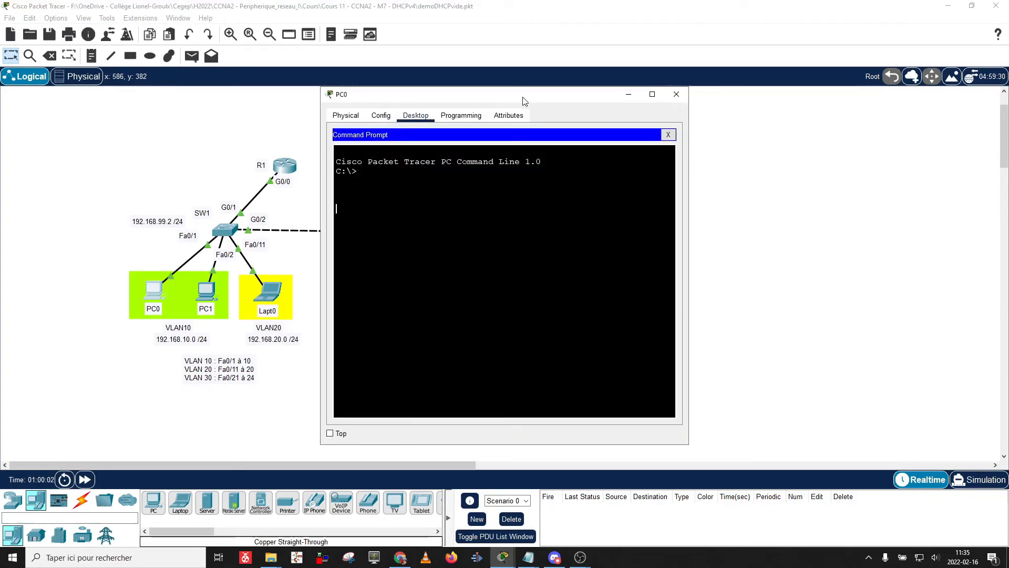
{"action": "left_click", "coordinate": [668, 134]}
{"action": "left_click", "coordinate": [636, 156]}
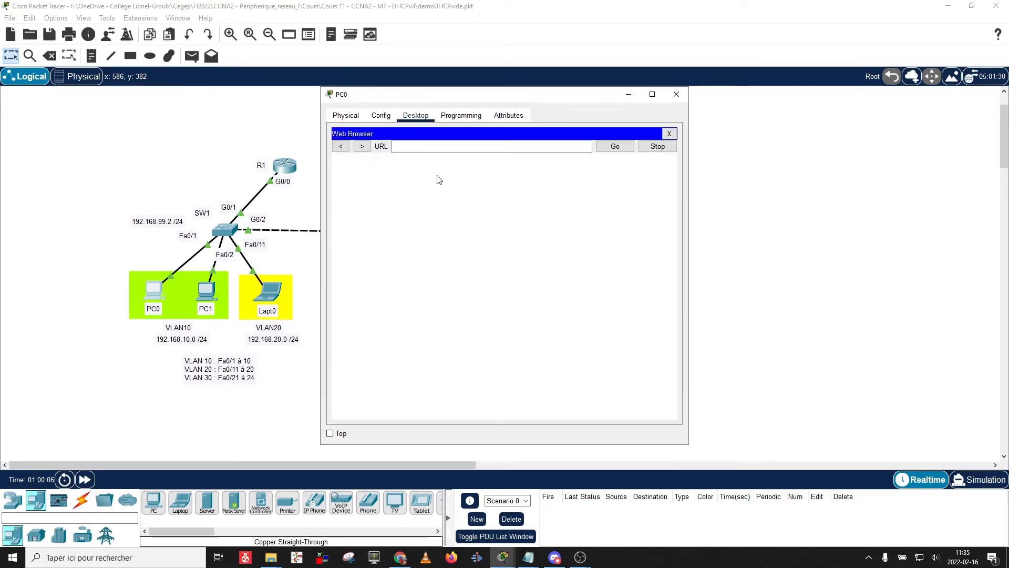
{"action": "left_click", "coordinate": [450, 143]}
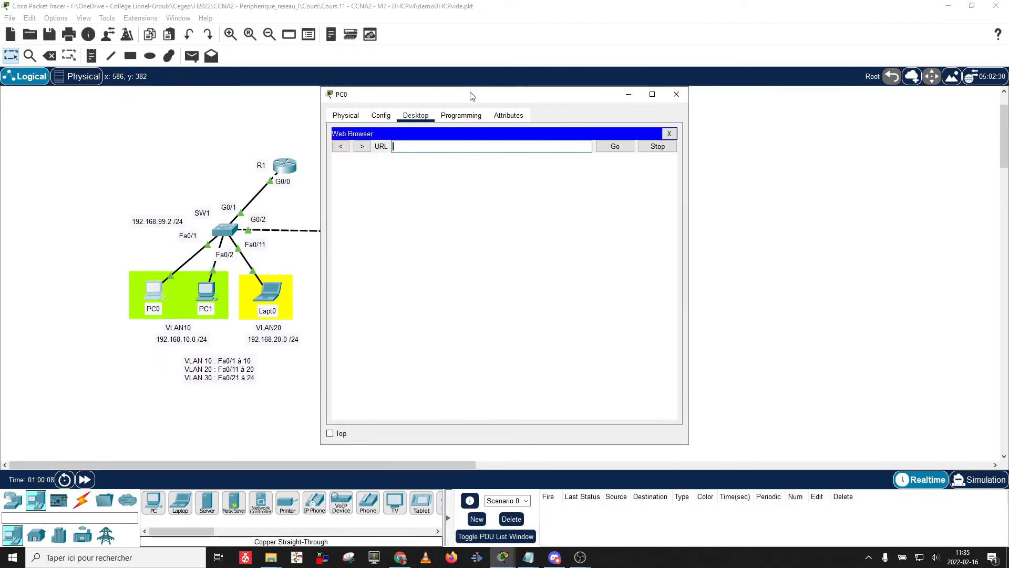
{"action": "left_click_drag", "start_coordinate": [467, 98], "coordinate": [713, 100]}
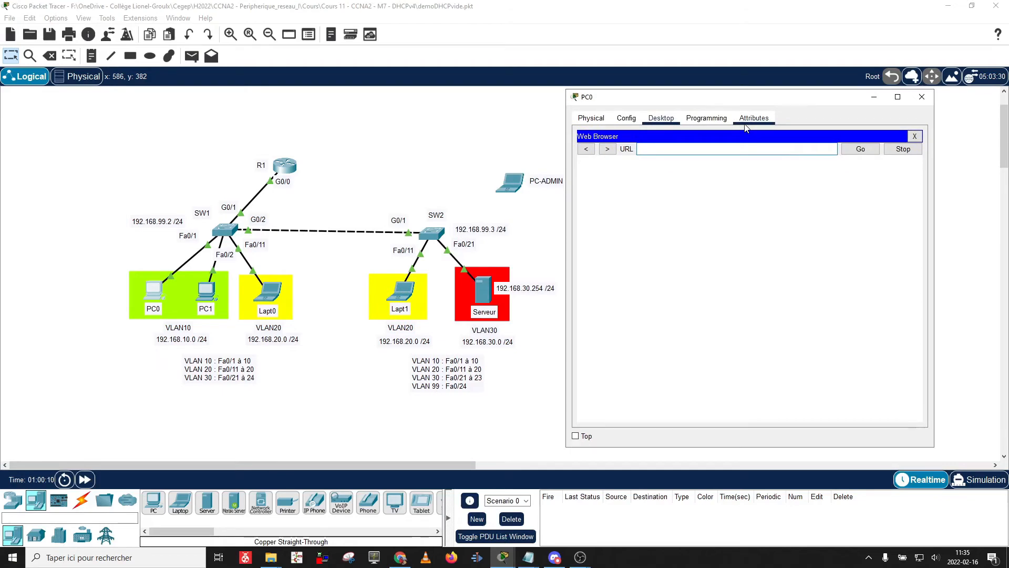
{"action": "type", "text": "192.168."}
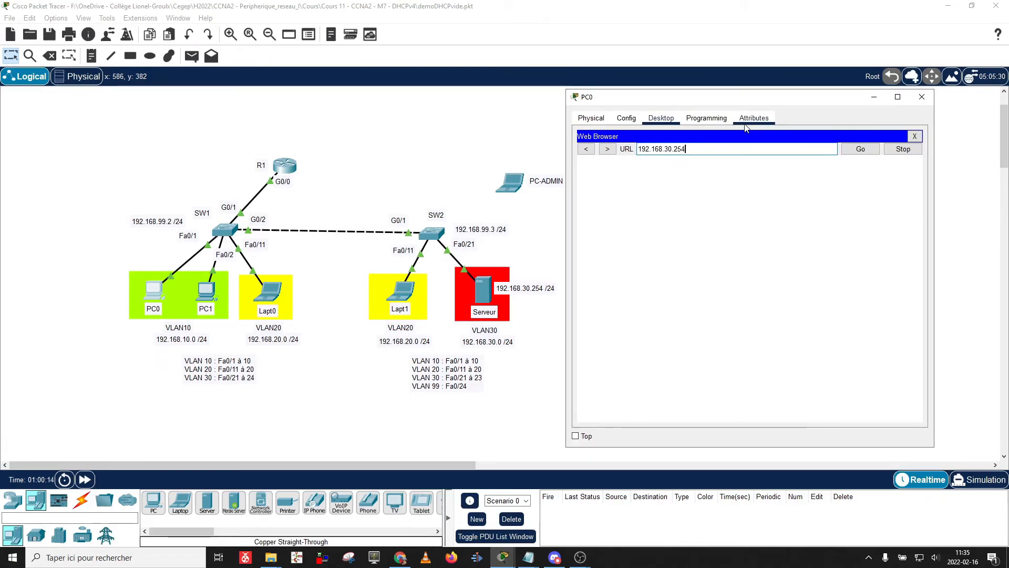
{"action": "type", "text": "30.254"}
{"action": "key", "text": "Return"}
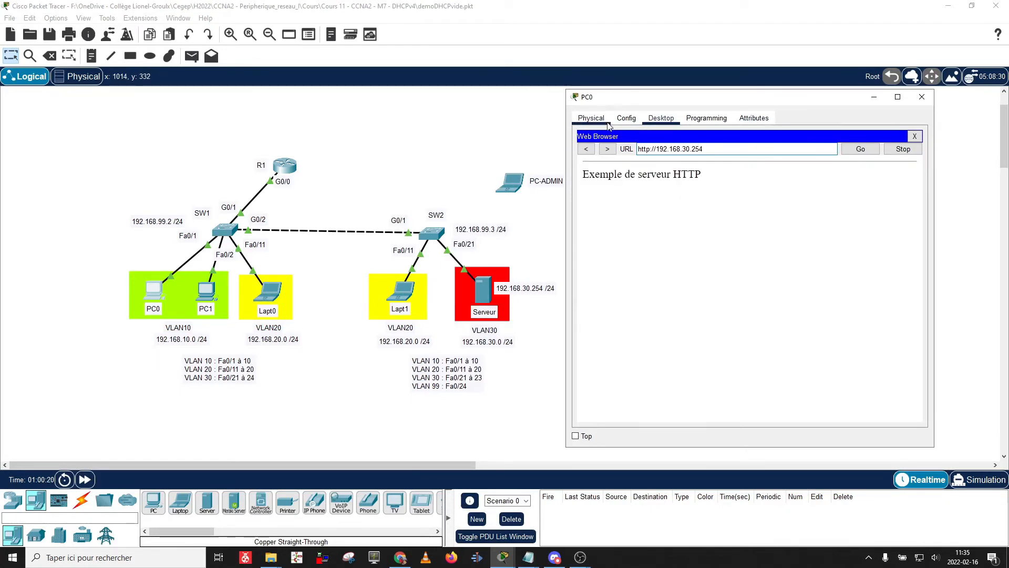
Switch PC0 to Physical and back to Desktop, closing the web browser.
{"action": "left_click", "coordinate": [591, 119]}
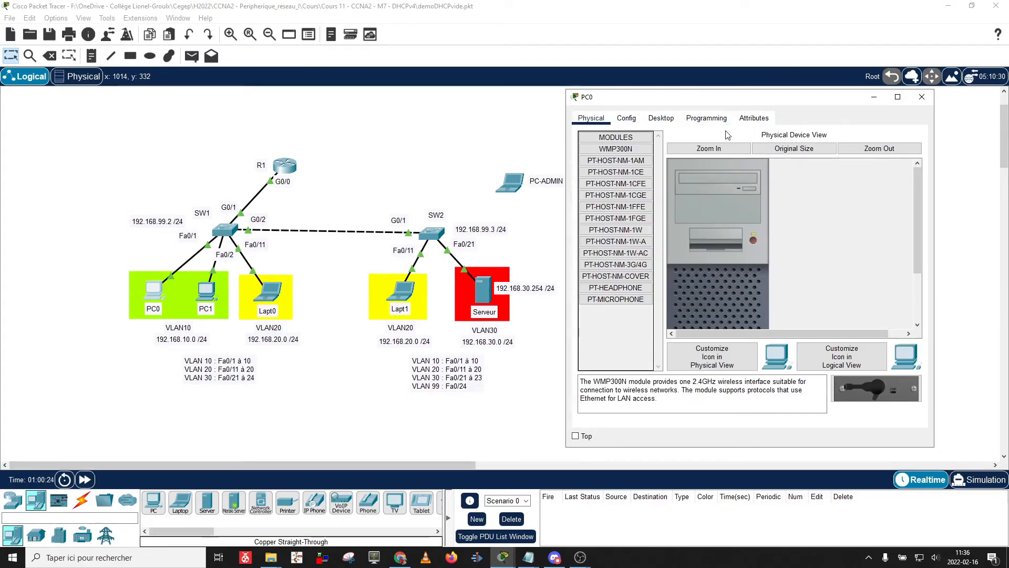
{"action": "left_click", "coordinate": [661, 118]}
{"action": "left_click", "coordinate": [914, 136]}
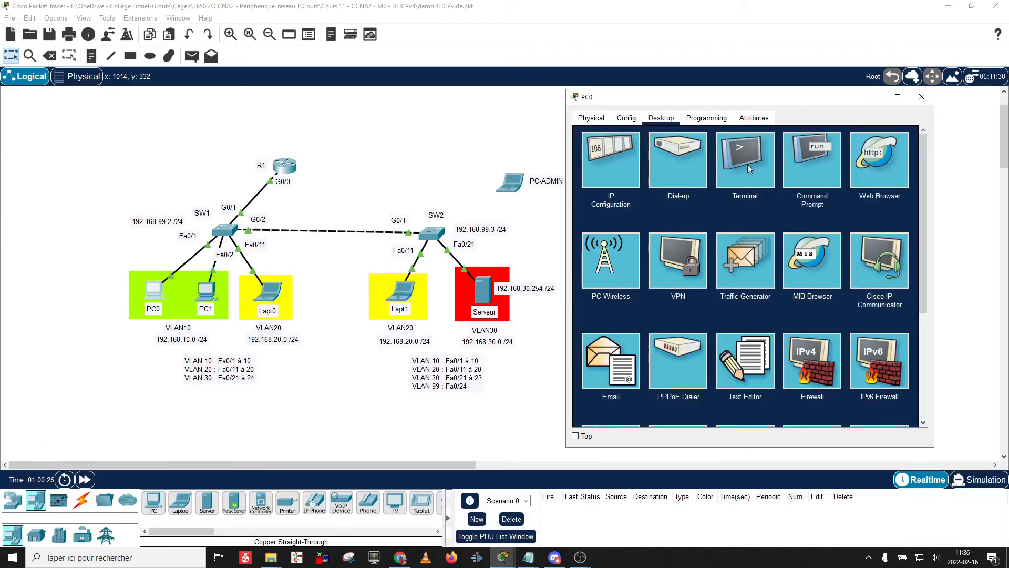
Ping 192.168.10.101 and 192.168.20.100 from PC0's command prompt.
{"action": "left_click", "coordinate": [814, 156]}
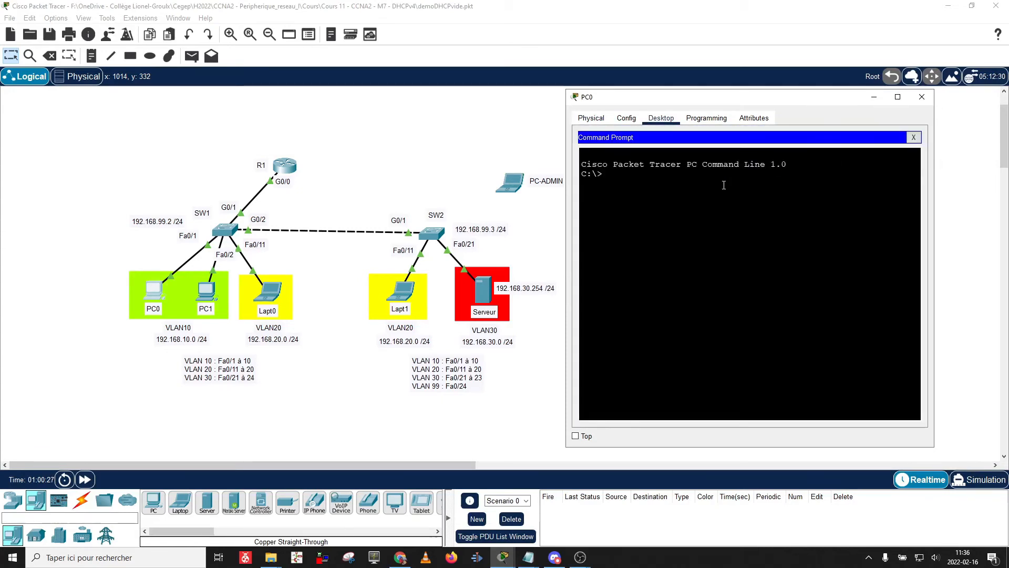
{"action": "type", "text": "ping "}
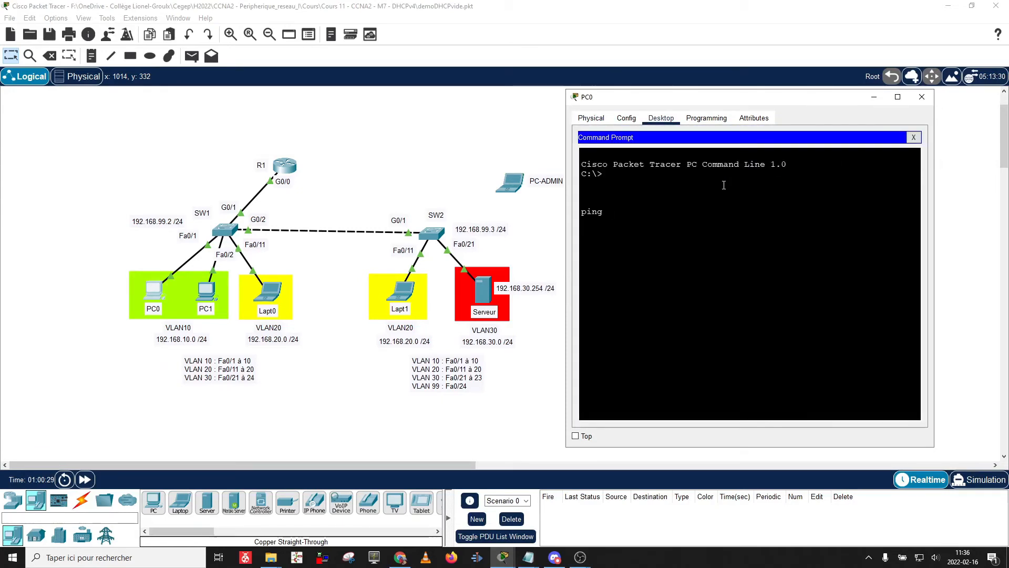
{"action": "type", "text": "192.168.10.101"}
{"action": "key", "text": "Return"}
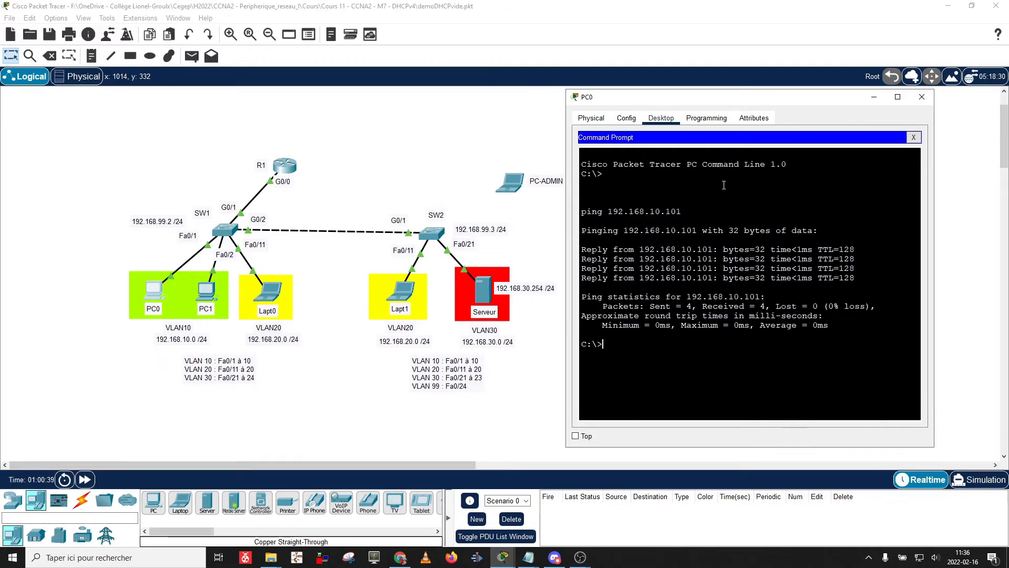
{"action": "key", "text": "Up"}
{"action": "key", "text": "Left"}
{"action": "key", "text": "Left"}
{"action": "key", "text": "Left"}
{"action": "key", "text": "Left"}
{"action": "key", "text": "Left"}
{"action": "key", "text": "BackSpace"}
{"action": "type", "text": "2"}
{"action": "key", "text": "BackSpace"}
{"action": "type", "text": "0"}
{"action": "key", "text": "Return"}
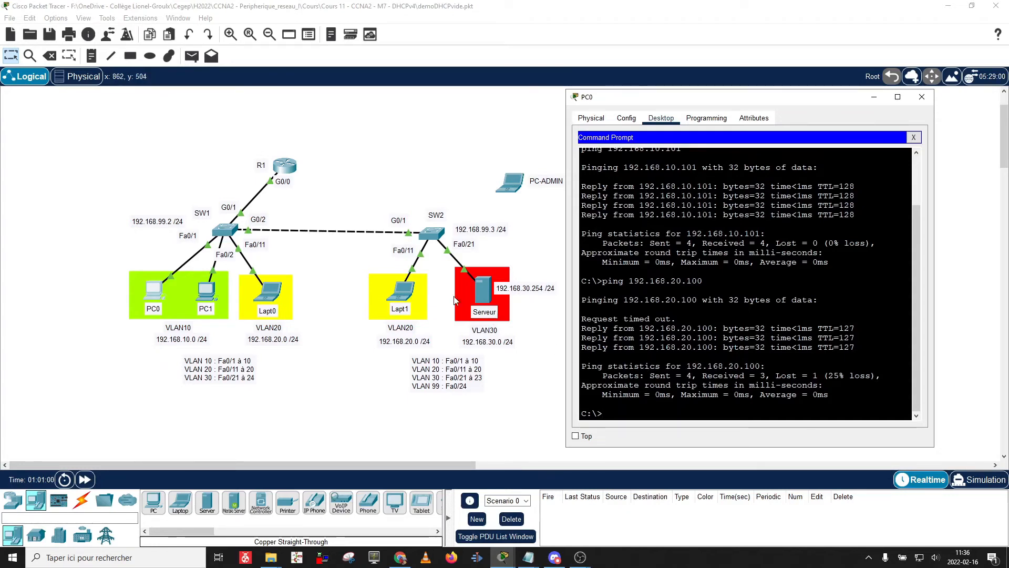
Ping SW2 at 192.168.99.3 twice, getting 4 of 4 replies.
{"action": "key", "text": "Up"}
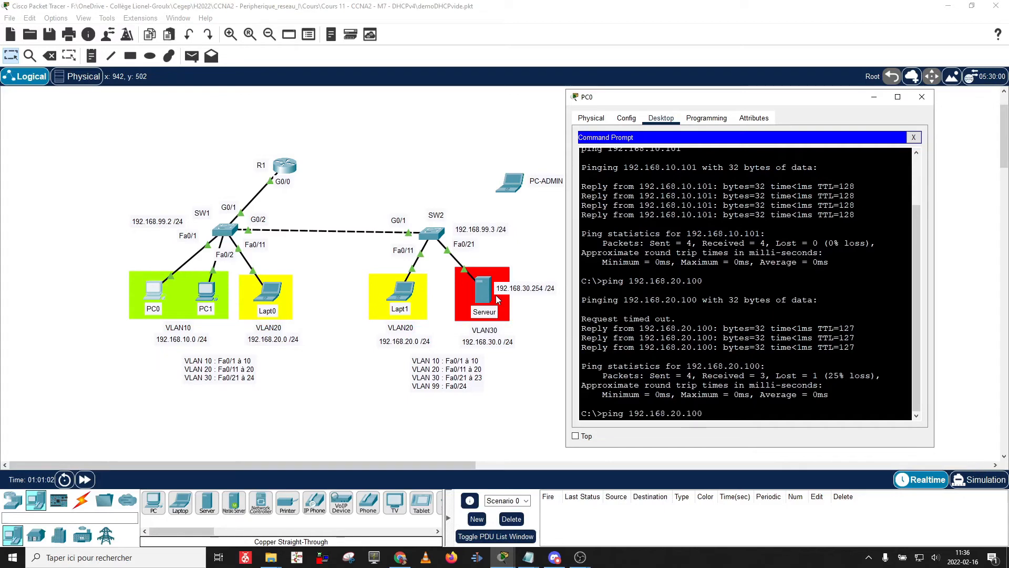
{"action": "key", "text": "Left"}
{"action": "key", "text": "Left"}
{"action": "type", "text": "99"}
{"action": "key", "text": "End"}
{"action": "key", "text": "BackSpace"}
{"action": "key", "text": "BackSpace"}
{"action": "key", "text": "BackSpace"}
{"action": "type", "text": "2"}
{"action": "key", "text": "BackSpace"}
{"action": "type", "text": "3"}
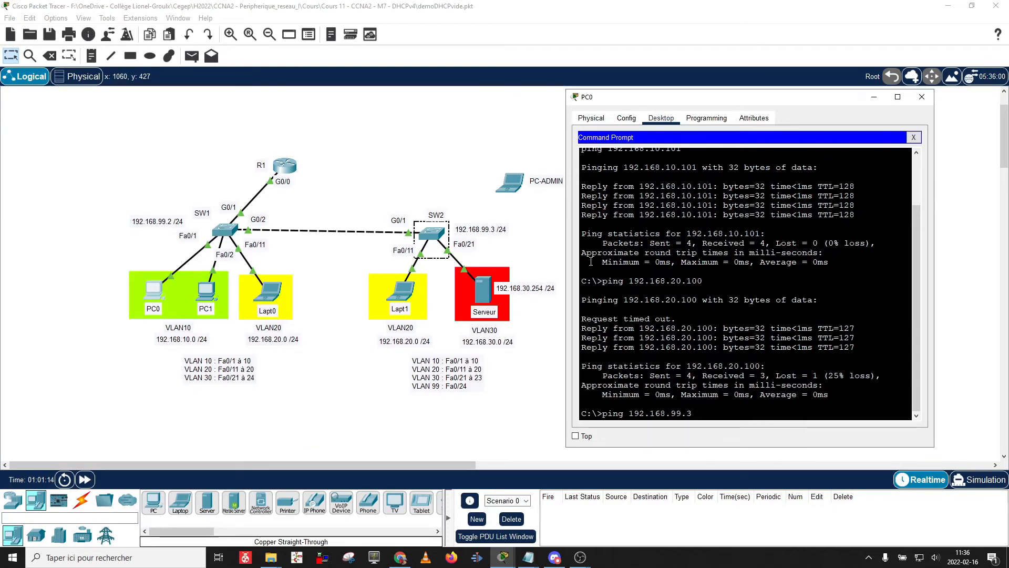
{"action": "key", "text": "Return"}
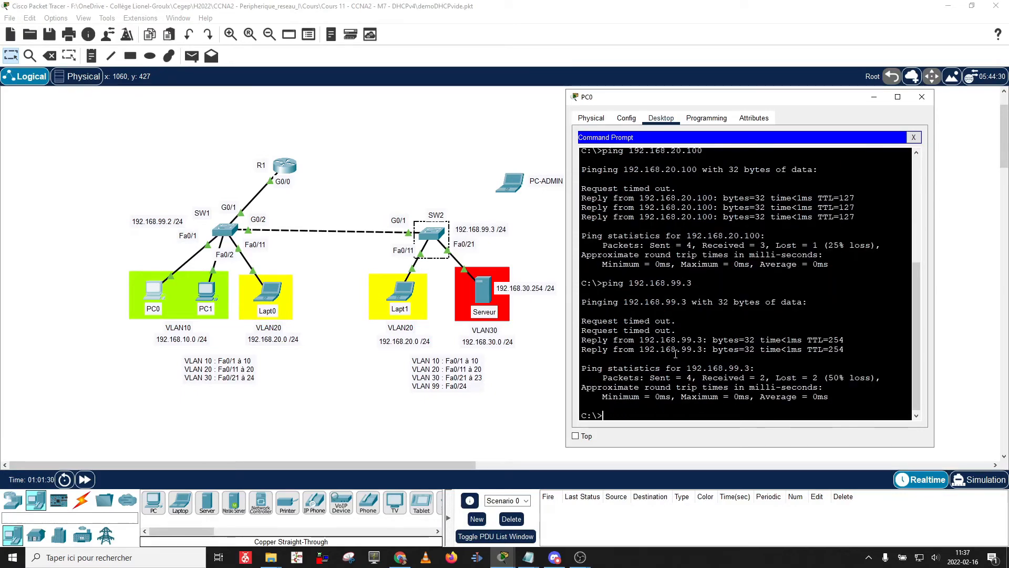
{"action": "key", "text": "Up"}
{"action": "key", "text": "Return"}
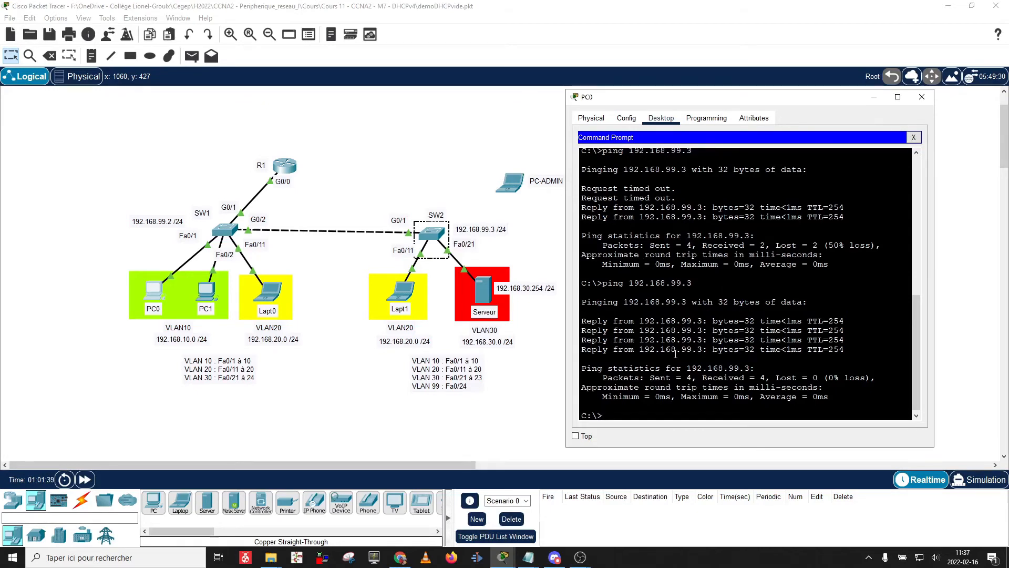
{"action": "left_click_drag", "start_coordinate": [691, 282], "coordinate": [603, 288]}
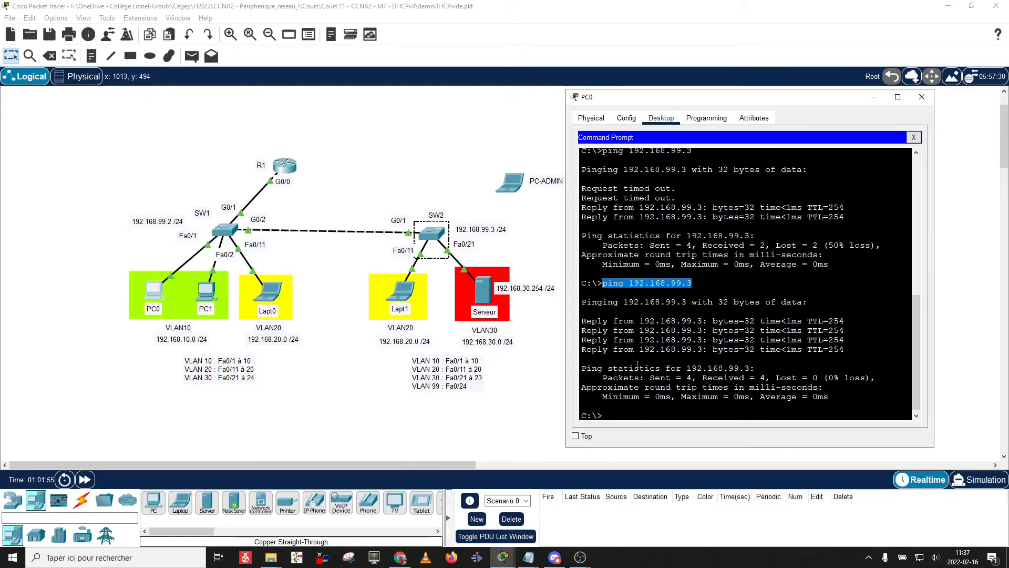
Run telnet 192.168.99.3 from PC0 and log in with the VTY password to reach SW2>.
{"action": "left_click", "coordinate": [640, 413]}
{"action": "type", "text": "t"}
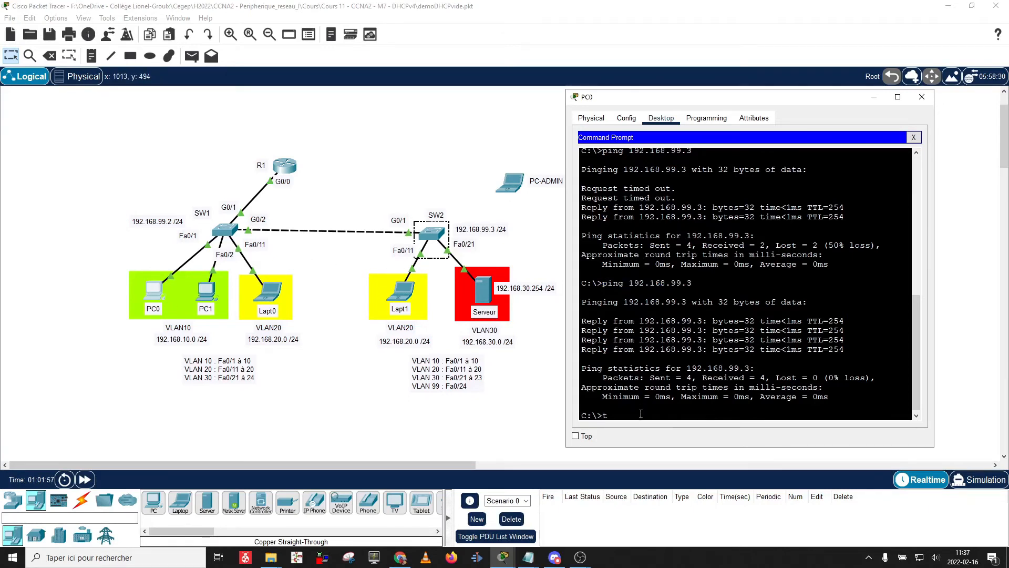
{"action": "type", "text": "elnet 192.168."}
{"action": "type", "text": "99.3"}
{"action": "key", "text": "Return"}
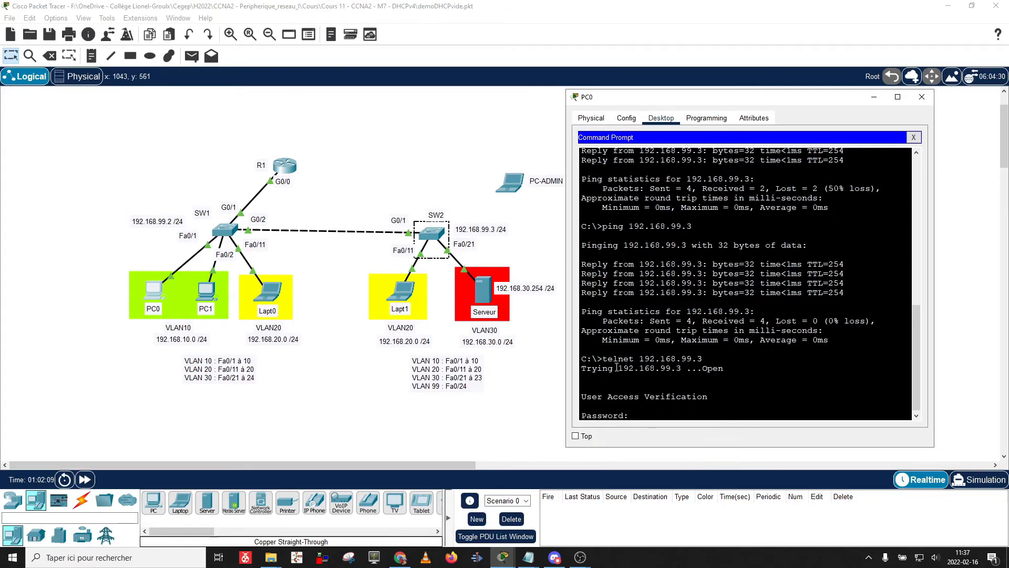
{"action": "key", "text": "Return"}
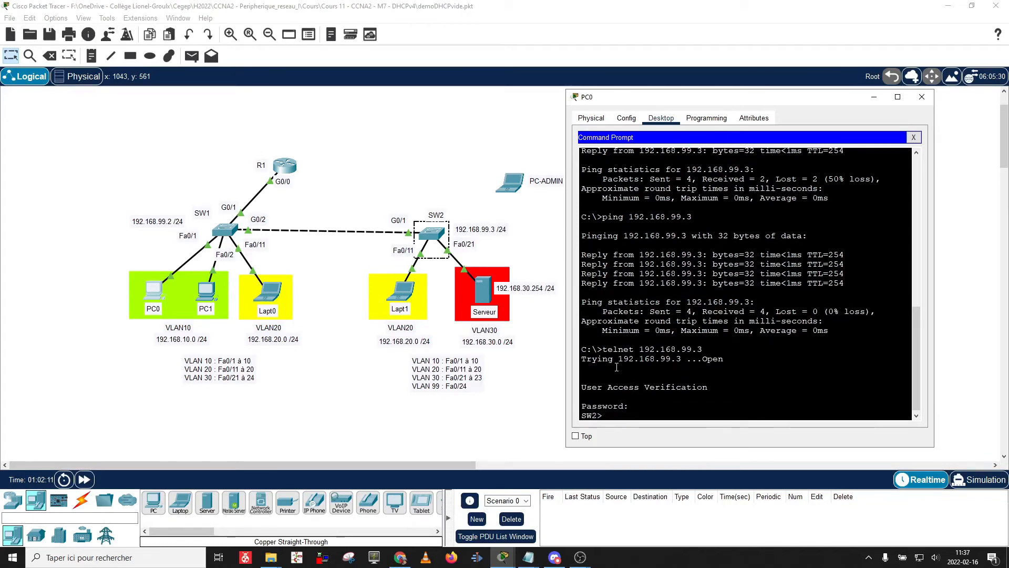
{"action": "key", "text": "Return"}
{"action": "key", "text": "Return"}
{"action": "key", "text": "Return"}
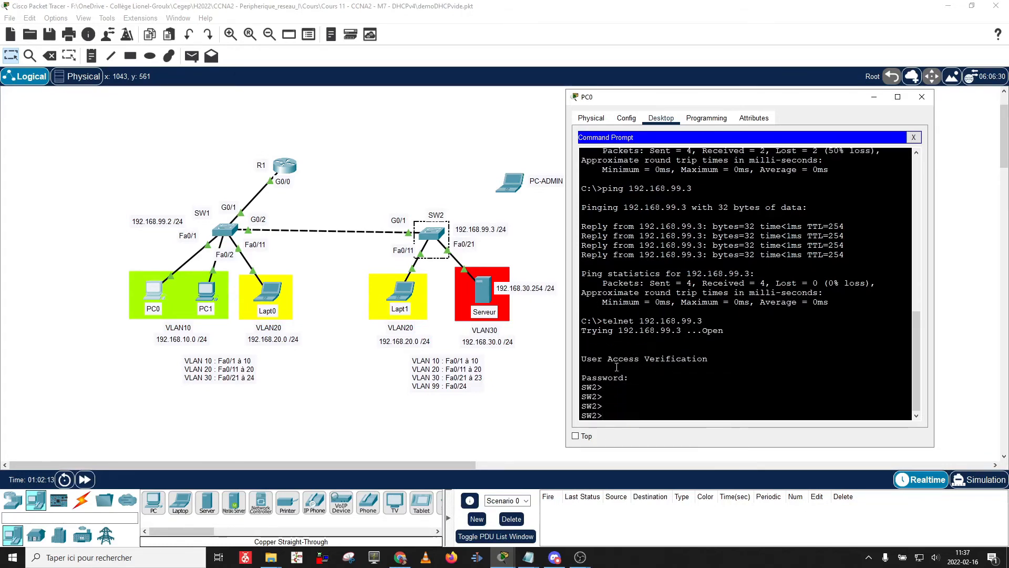
{"action": "key", "text": "Return"}
{"action": "key", "text": "Return"}
{"action": "key", "text": "Return"}
{"action": "scroll", "coordinate": [617, 367], "scroll_direction": "up", "scroll_amount": 1}
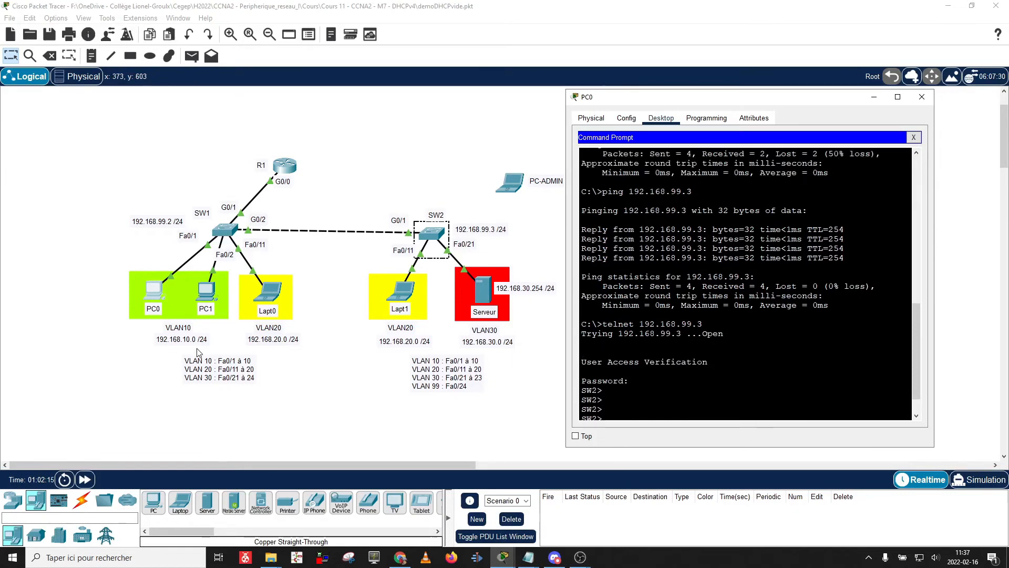
{"action": "scroll", "coordinate": [645, 335], "scroll_direction": "down", "scroll_amount": 1}
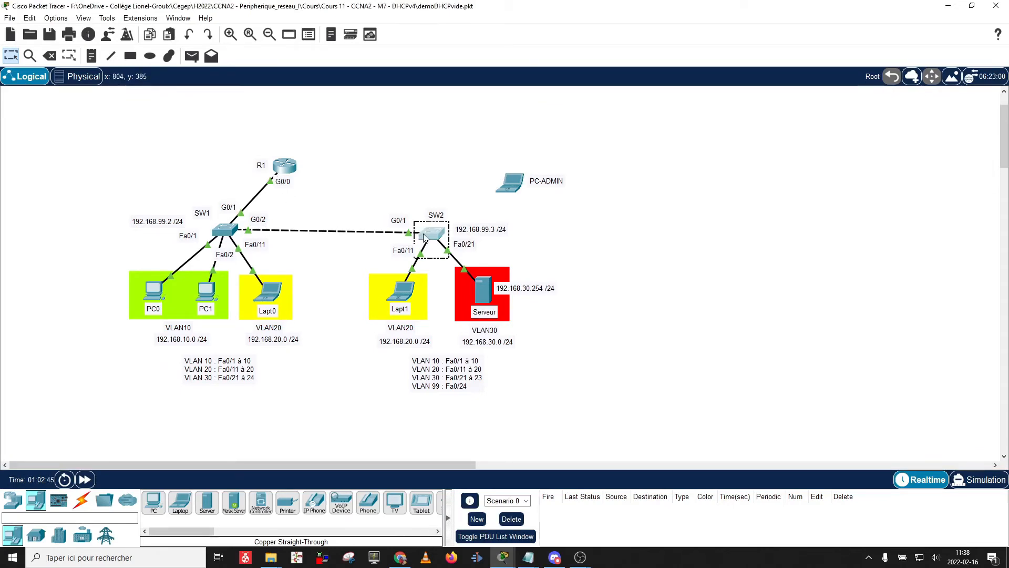
Enter global configuration mode on SW2 with conf t.
{"action": "mouse_move", "coordinate": [424, 237]}
{"action": "mouse_move", "coordinate": [289, 170]}
{"action": "left_click", "coordinate": [430, 237]}
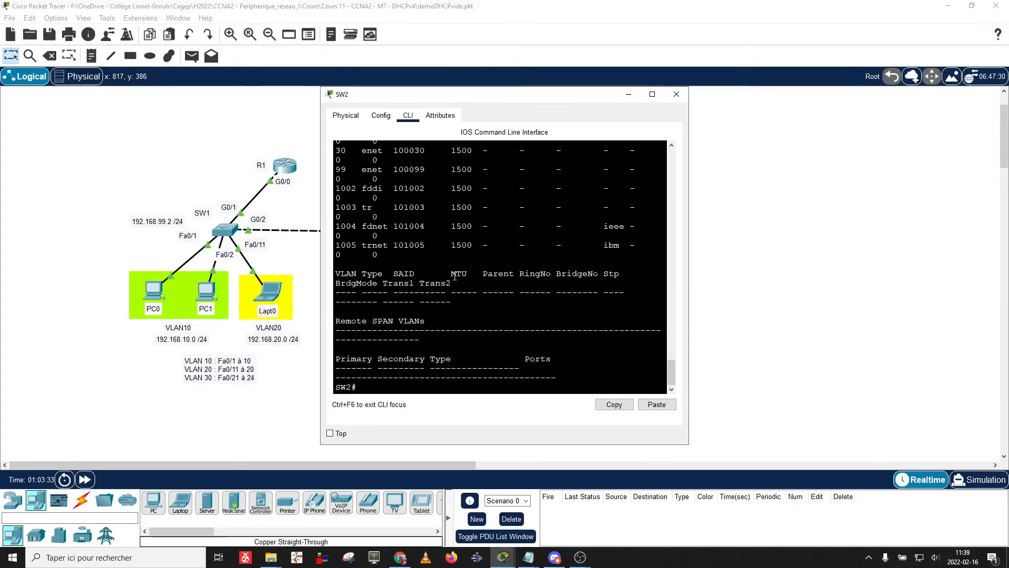
{"action": "key", "text": "Return"}
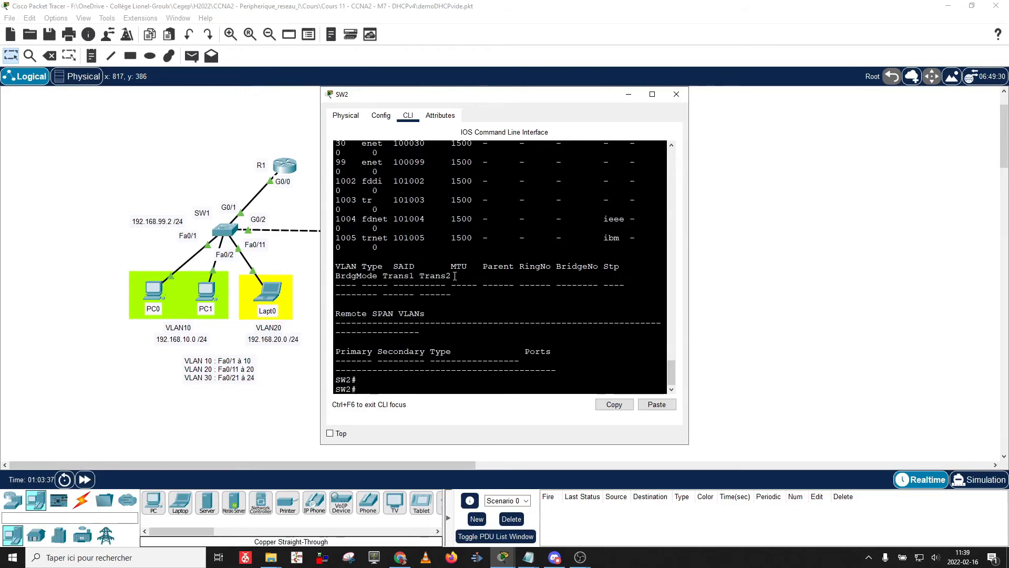
{"action": "type", "text": "conv"}
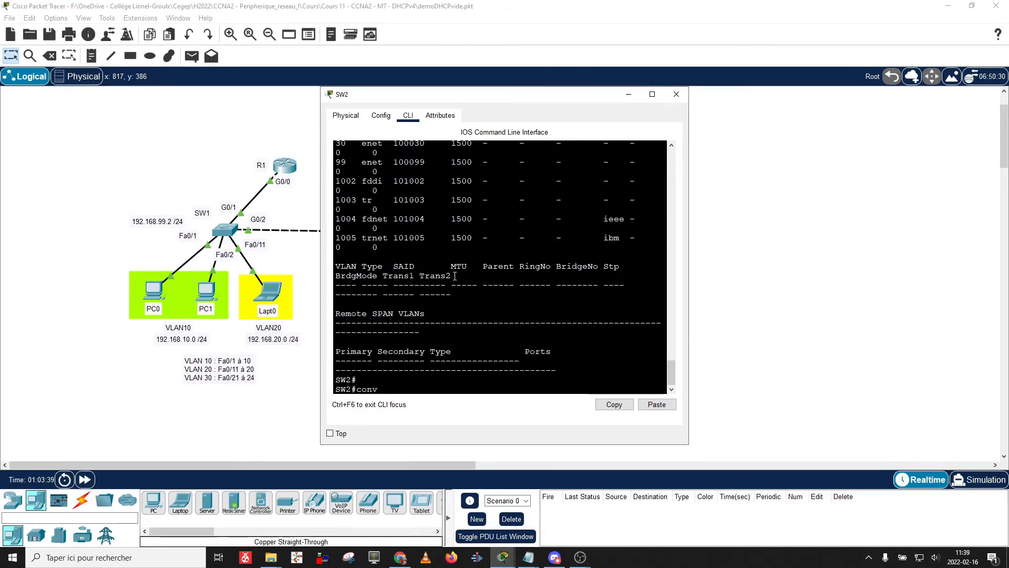
{"action": "key", "text": "BackSpace"}
{"action": "type", "text": "f t"}
{"action": "key", "text": "Return"}
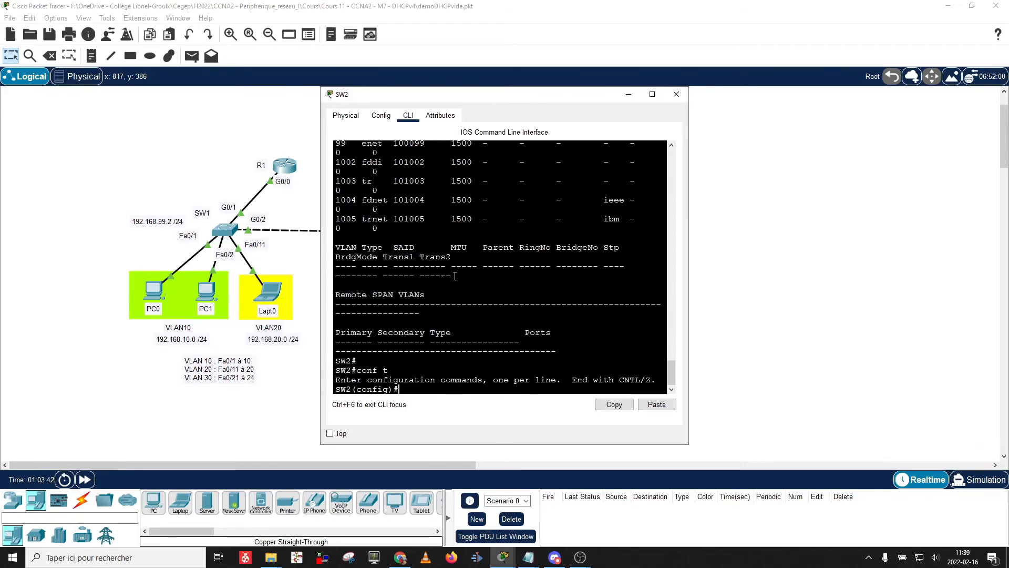
Start typing access-list 1 permit on SW2.
{"action": "type", "text": "g"}
{"action": "key", "text": "BackSpace"}
{"action": "type", "text": "access-list "}
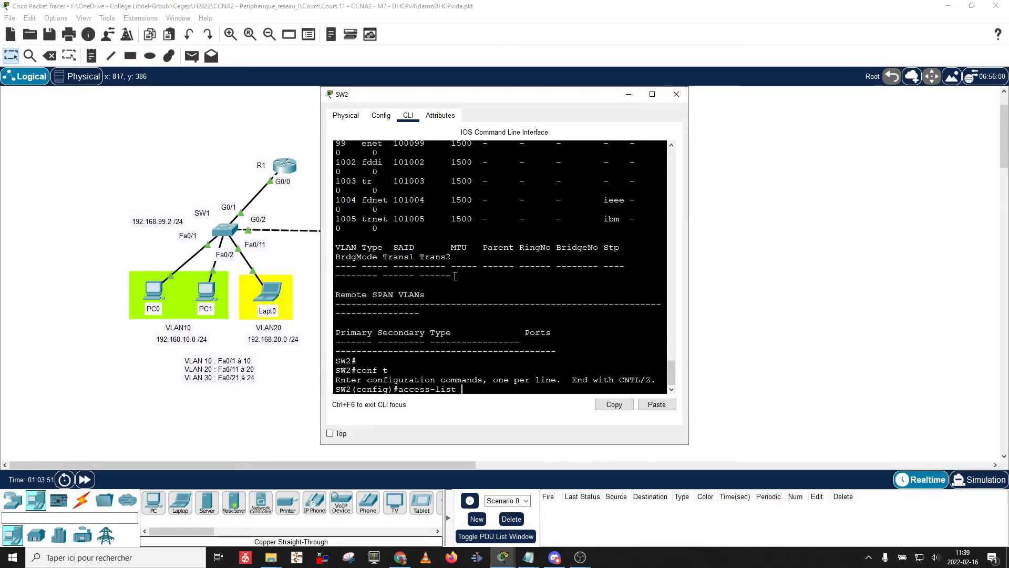
{"action": "type", "text": "1 permit"}
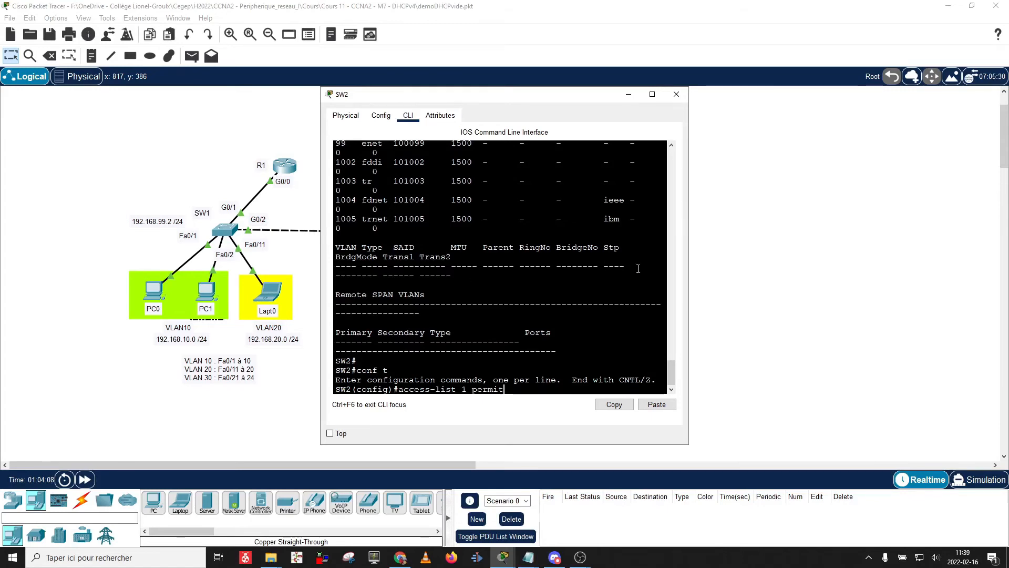
Complete access-list 1 permit 192.168.99.0 0.0.0.255 on SW2.
{"action": "left_click_drag", "start_coordinate": [689, 270], "coordinate": [792, 269]}
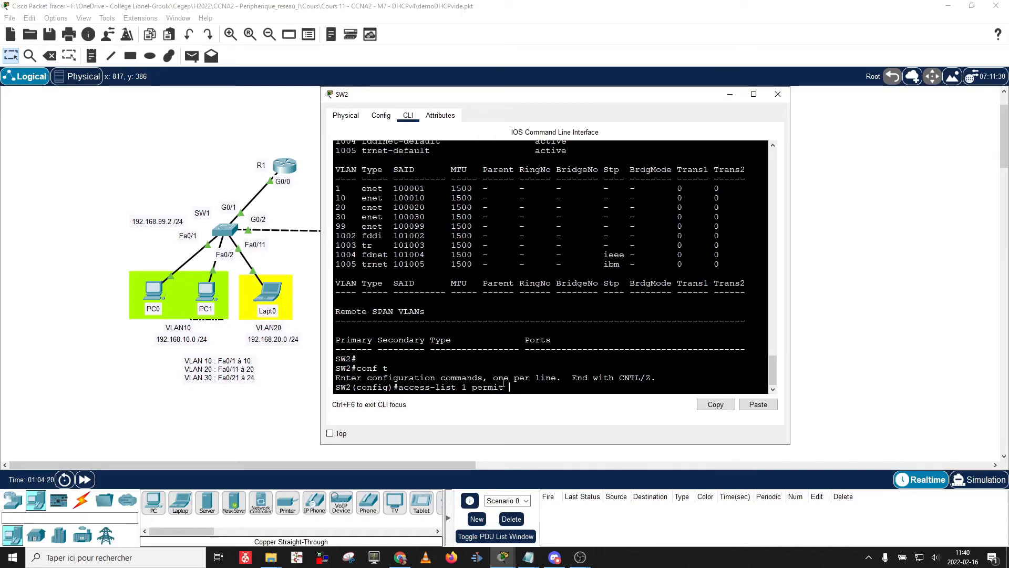
{"action": "type", "text": "19"}
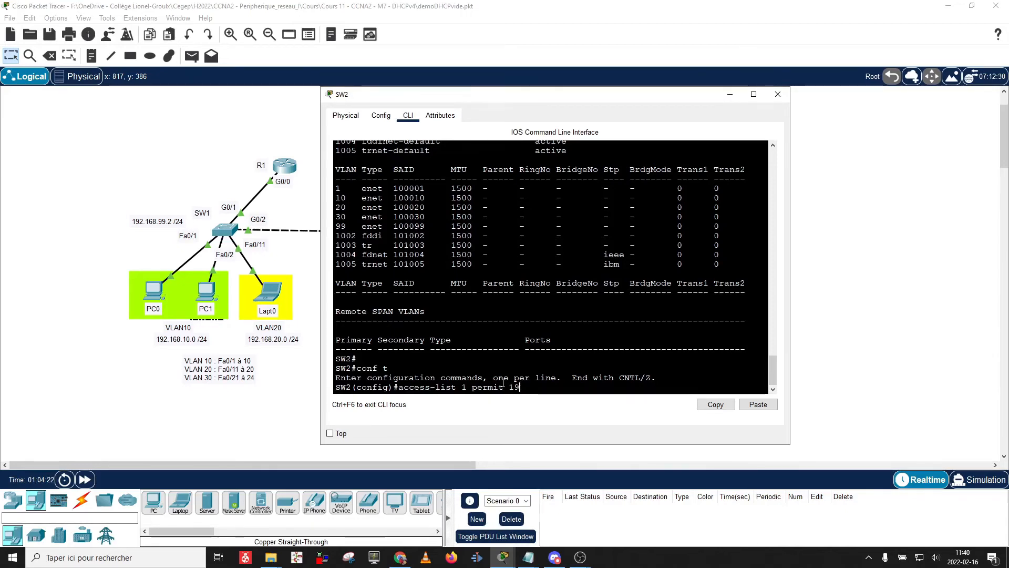
{"action": "type", "text": "2."}
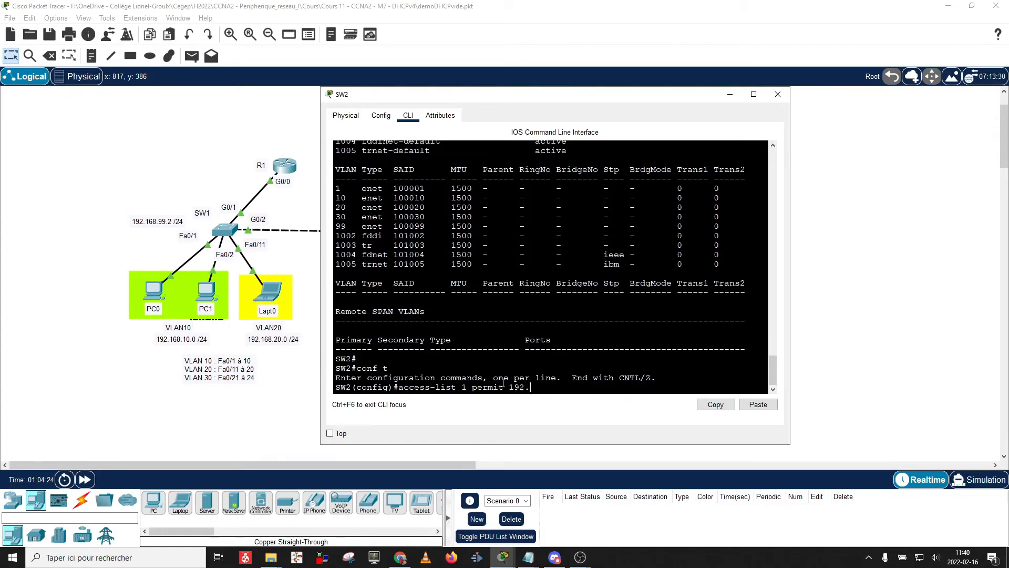
{"action": "type", "text": "168.99.0"}
{"action": "type", "text": "0.0.0.2"}
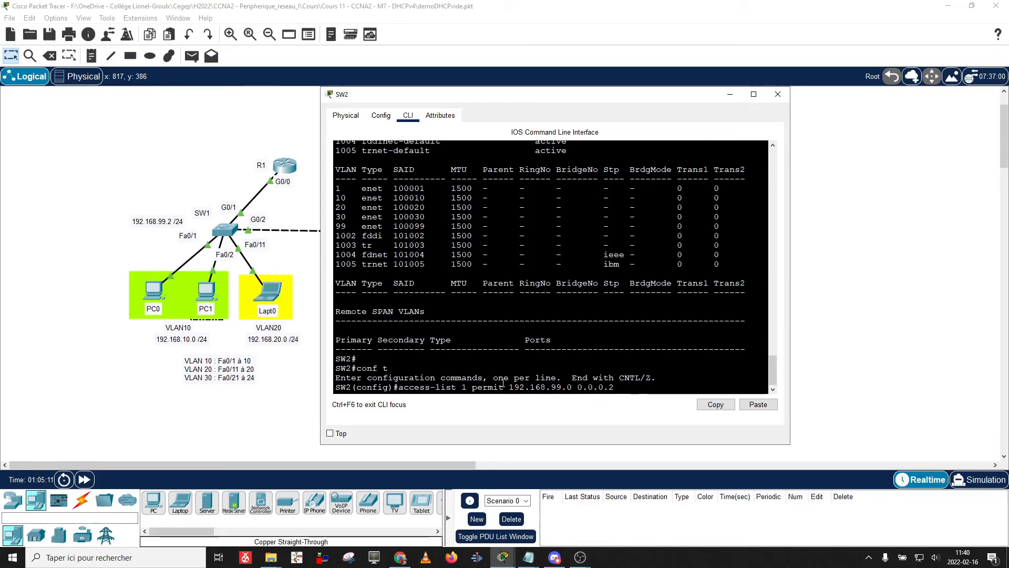
{"action": "type", "text": "55"}
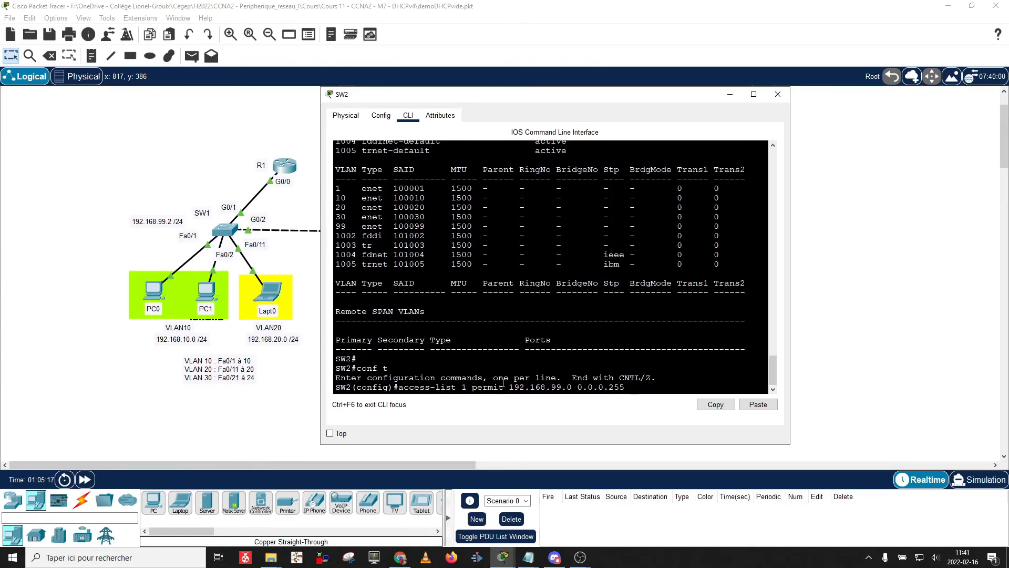
{"action": "key", "text": "Return"}
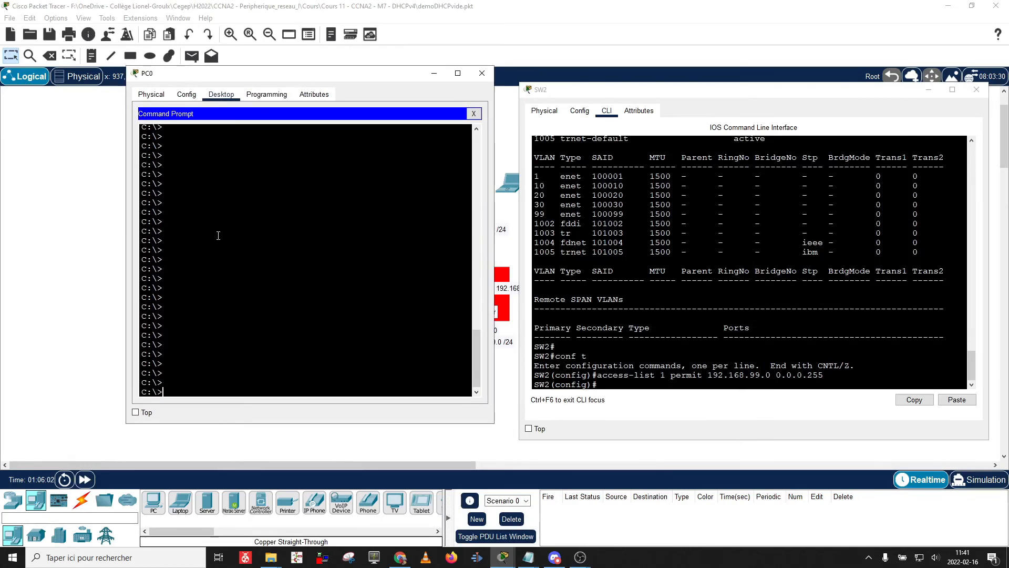
Telnet from PC0 to 192.168.99.3 again and log in with the VTY password to reach SW2>.
{"action": "type", "text": "telnet 192.168.99.3"}
{"action": "key", "text": "Return"}
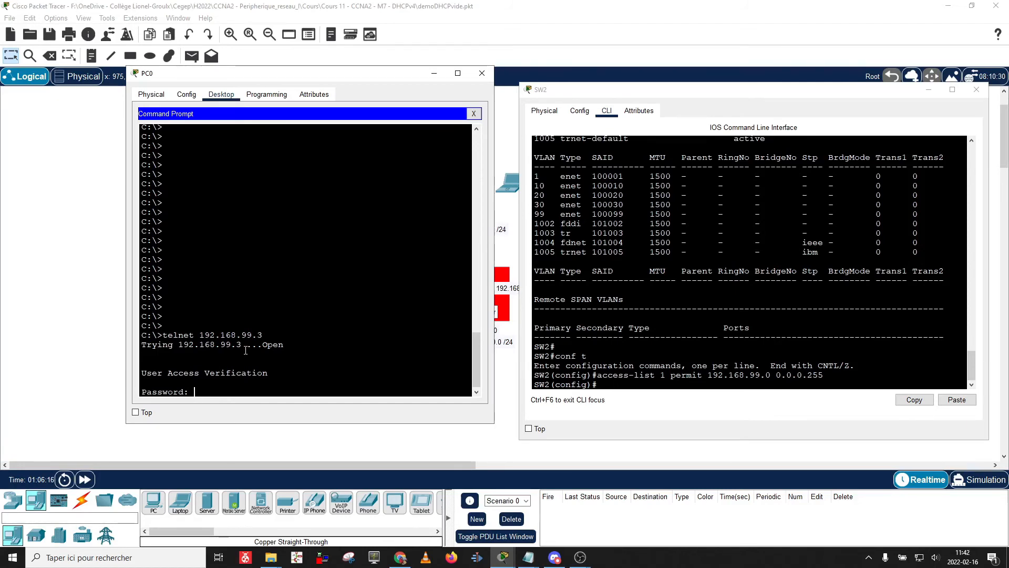
{"action": "key", "text": "Return"}
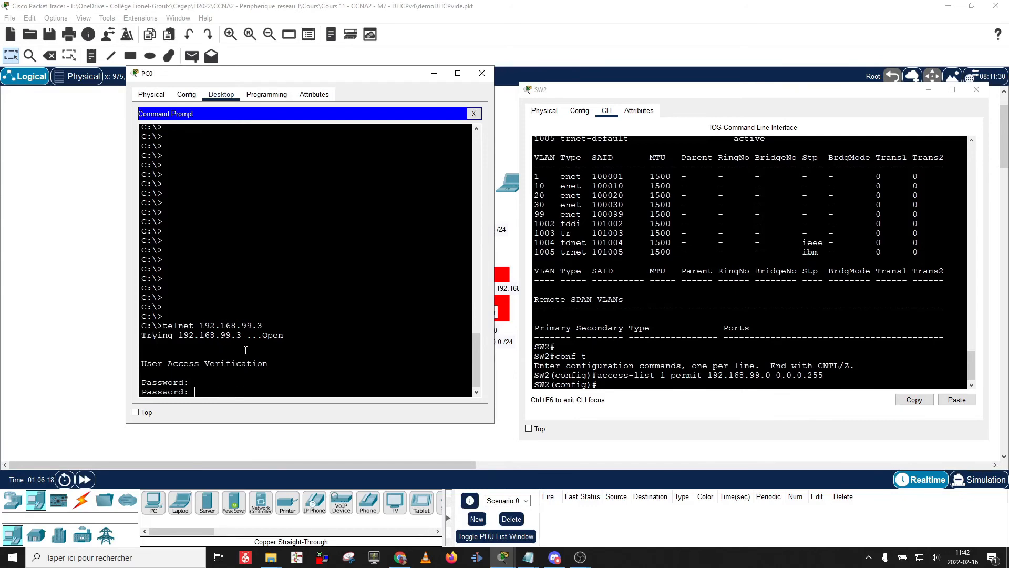
{"action": "key", "text": "Return"}
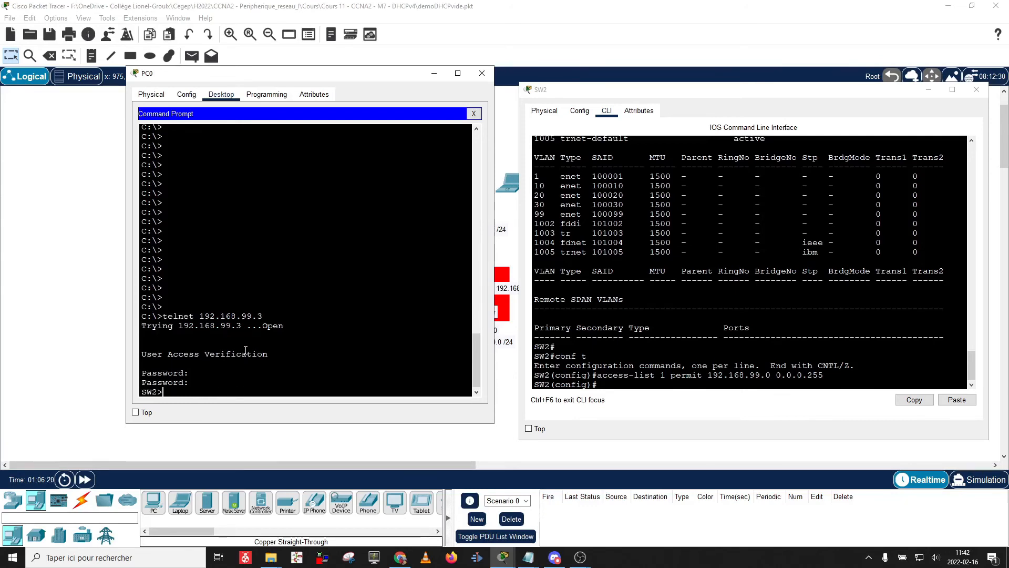
{"action": "key", "text": "Return"}
{"action": "key", "text": "Return"}
{"action": "key", "text": "Return"}
{"action": "key", "text": "Return"}
{"action": "key", "text": "Return"}
{"action": "key", "text": "Return"}
{"action": "key", "text": "Return"}
{"action": "key", "text": "Return"}
{"action": "key", "text": "Return"}
{"action": "key", "text": "Return"}
{"action": "key", "text": "Return"}
{"action": "key", "text": "Return"}
{"action": "key", "text": "Return"}
{"action": "key", "text": "Return"}
{"action": "key", "text": "Return"}
{"action": "key", "text": "Return"}
{"action": "key", "text": "Return"}
{"action": "key", "text": "Return"}
{"action": "key", "text": "Return"}
{"action": "key", "text": "Return"}
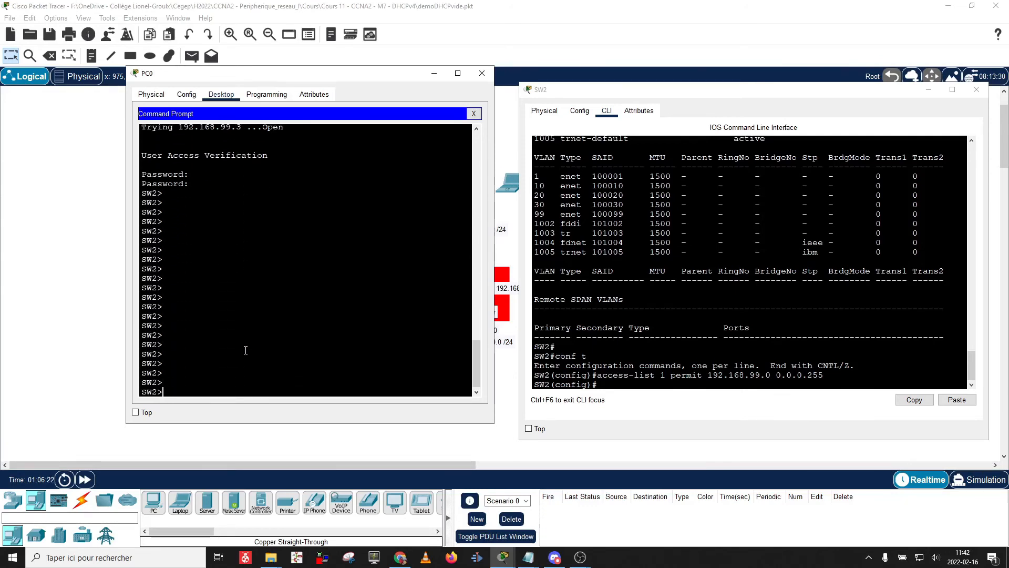
{"action": "key", "text": "Return"}
{"action": "key", "text": "Return"}
{"action": "key", "text": "Return"}
{"action": "key", "text": "Return"}
{"action": "key", "text": "Return"}
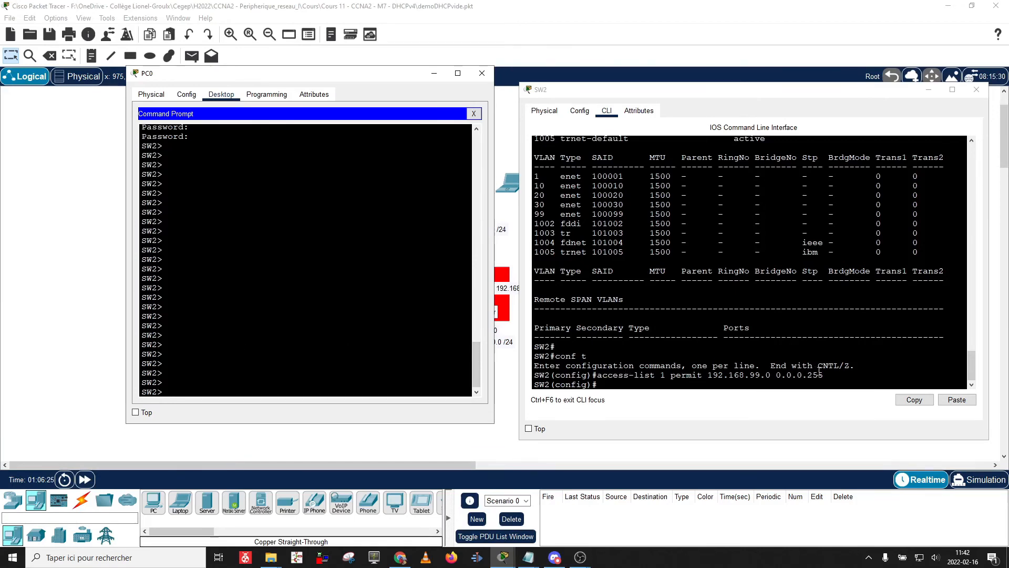
{"action": "left_click_drag", "start_coordinate": [824, 375], "coordinate": [597, 377]}
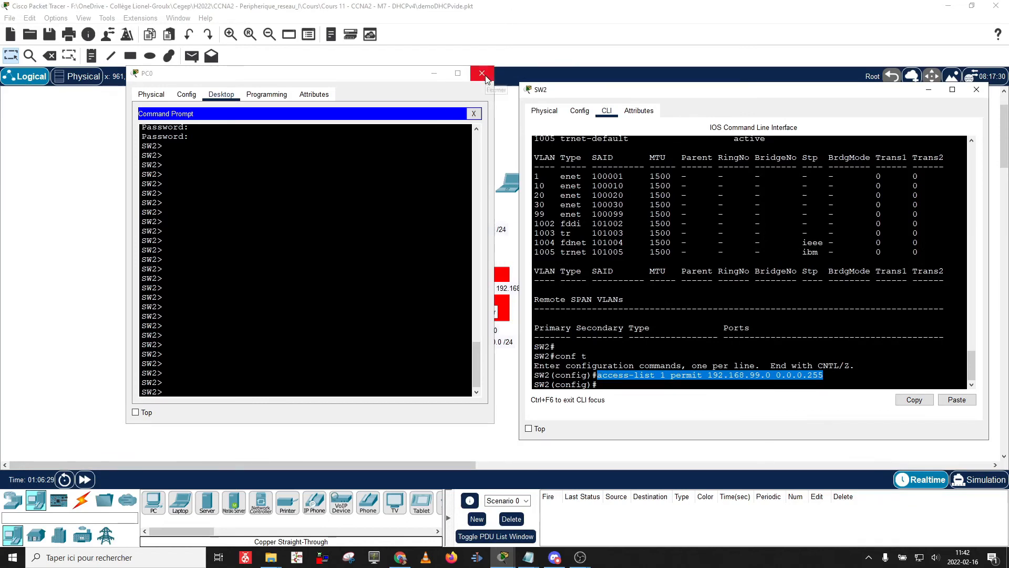
Under line vty 0 15 on SW2, apply access-class 1 in.
{"action": "left_click", "coordinate": [669, 379]}
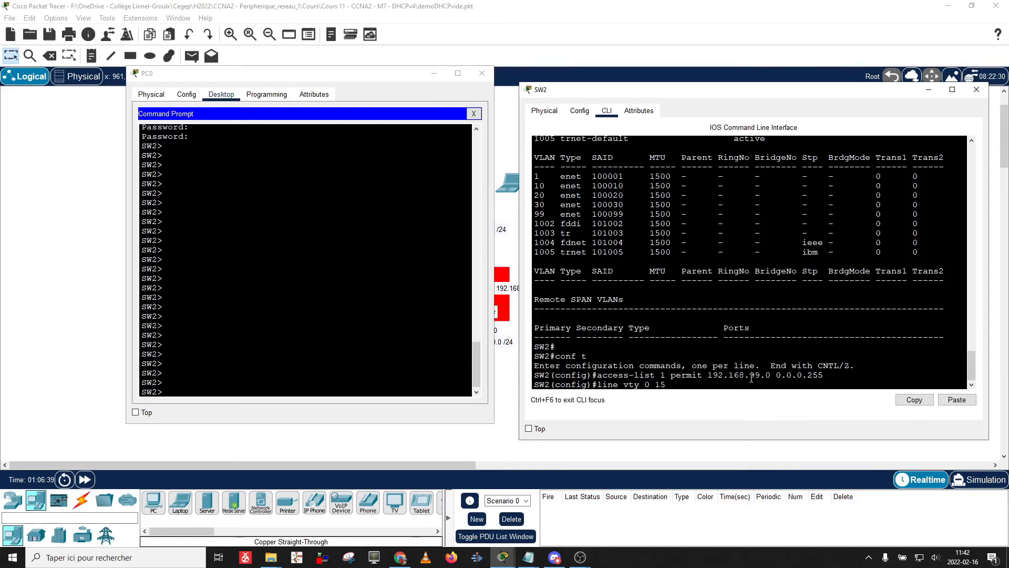
{"action": "key", "text": "Return"}
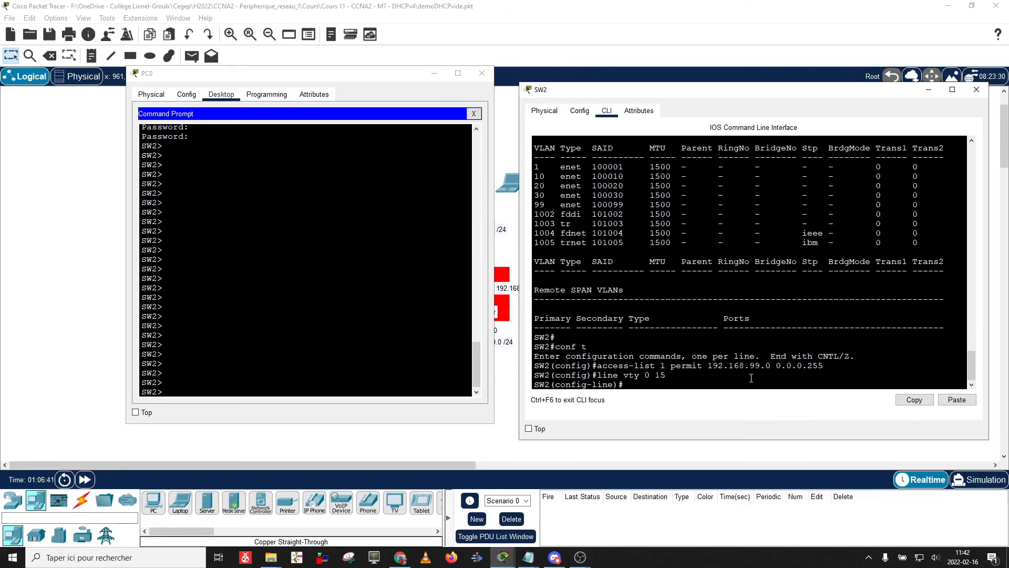
{"action": "type", "text": "access-class"}
{"action": "left_click_drag", "start_coordinate": [666, 374], "coordinate": [694, 384]}
{"action": "left_click", "coordinate": [694, 384]}
{"action": "type", "text": "in"}
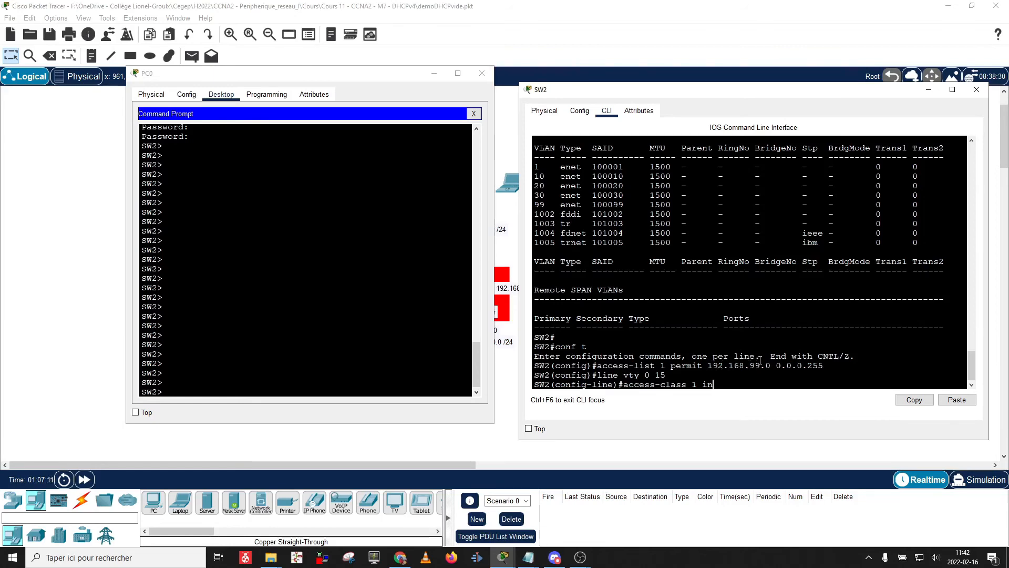
{"action": "key", "text": "Return"}
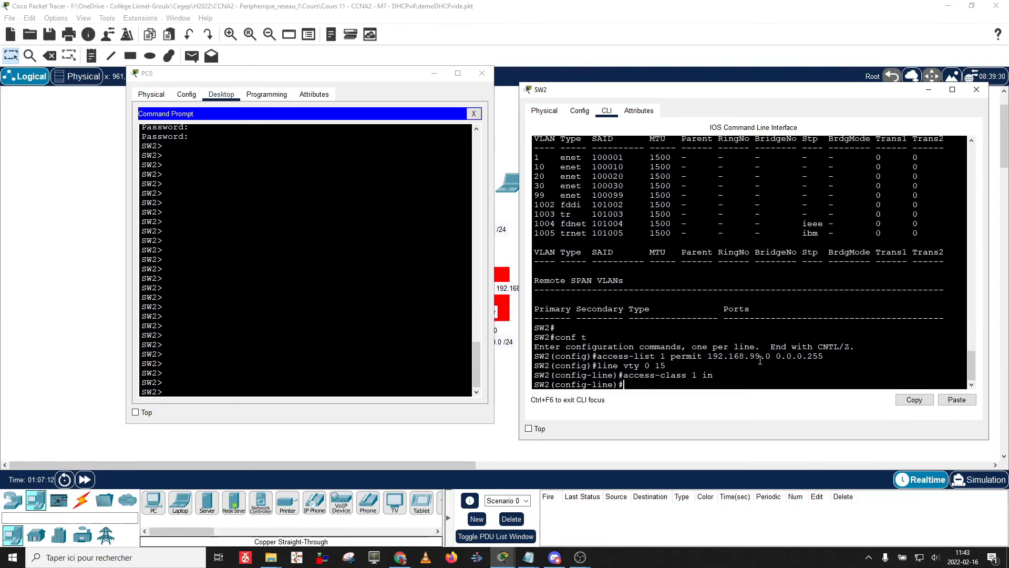
Exit SW2's line configuration and end PC0's telnet session to SW2.
{"action": "type", "text": "exit"}
{"action": "key", "text": "Return"}
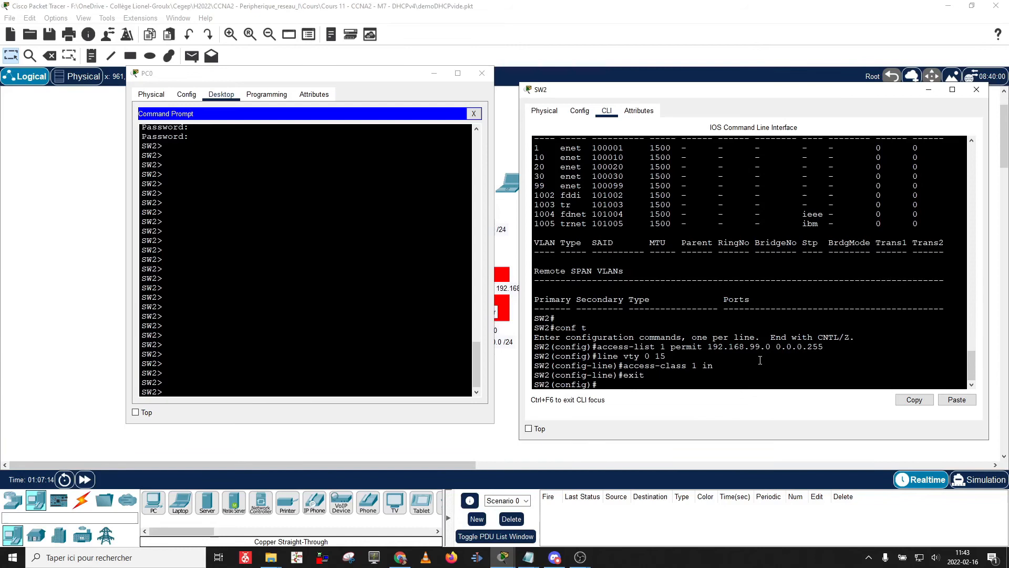
{"action": "left_click", "coordinate": [396, 359]}
{"action": "type", "text": "exit"}
{"action": "key", "text": "Return"}
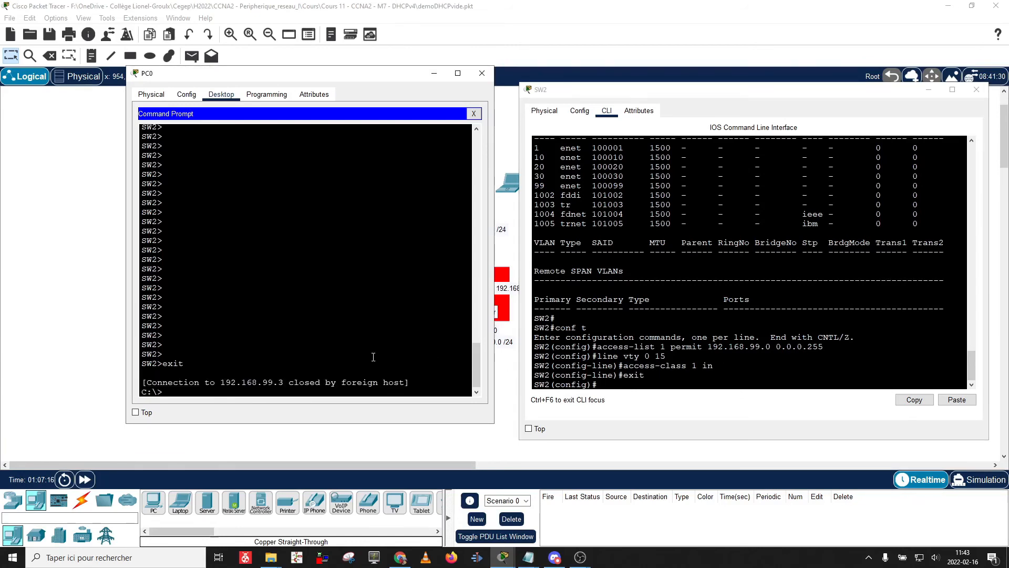
Retry telnet 192.168.99.3 from PC0 several times; each attempt is refused.
{"action": "key", "text": "Up"}
{"action": "key", "text": "Return"}
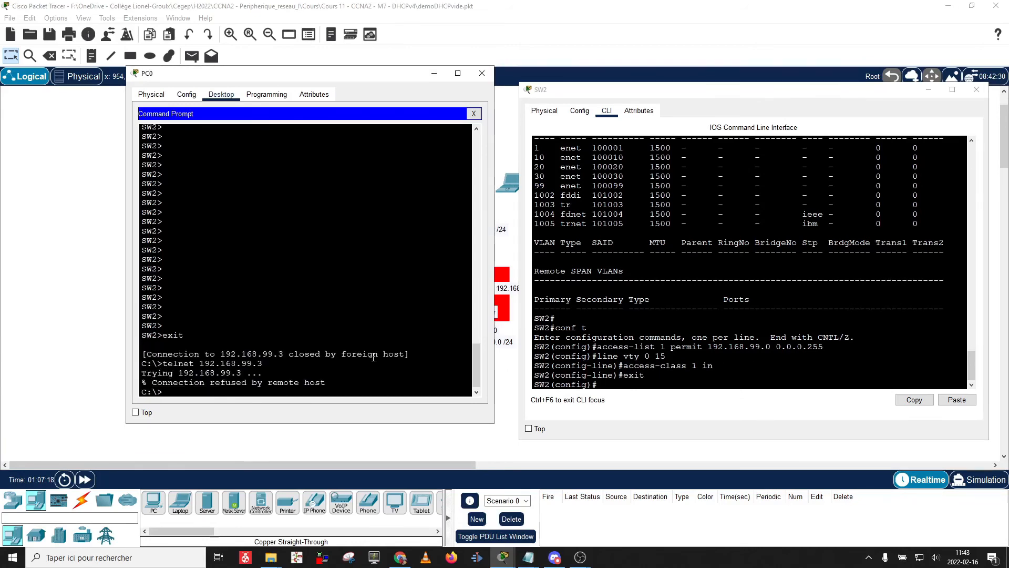
{"action": "key", "text": "Up"}
{"action": "key", "text": "Return"}
{"action": "key", "text": "Up"}
{"action": "key", "text": "Return"}
{"action": "key", "text": "Up"}
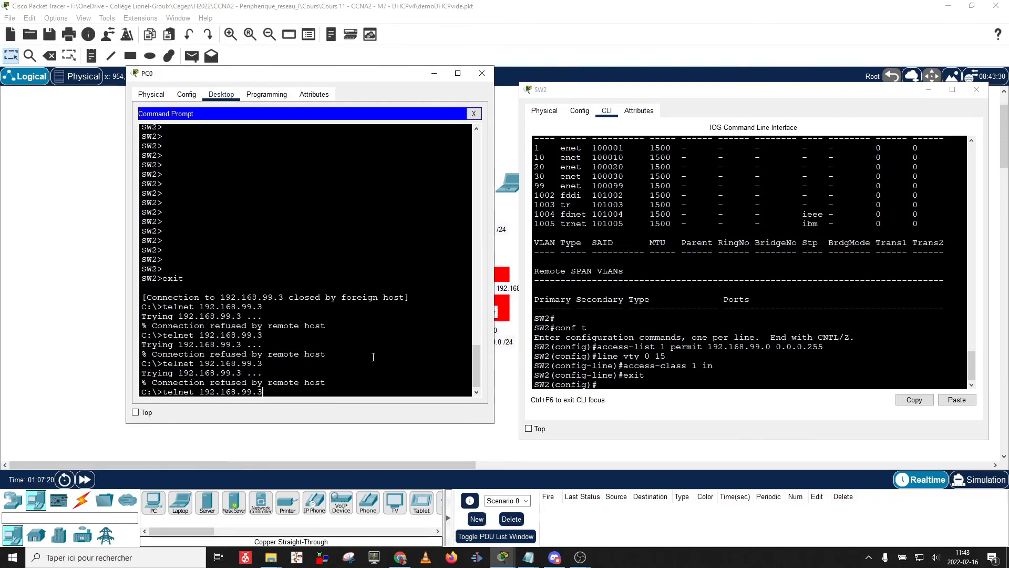
{"action": "key", "text": "Return"}
{"action": "key", "text": "Up"}
{"action": "key", "text": "Return"}
{"action": "key", "text": "Up"}
{"action": "key", "text": "Return"}
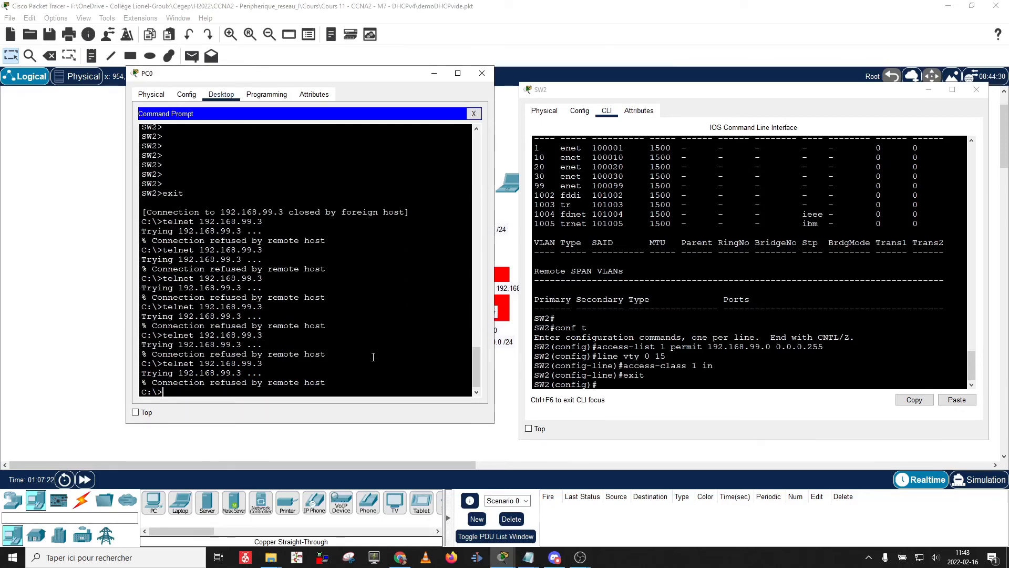
Telnet from PC0 to 192.168.99.2, then close PC0's window.
{"action": "key", "text": "Up"}
{"action": "key", "text": "BackSpace"}
{"action": "type", "text": "2.168.99."}
{"action": "key", "text": "Return"}
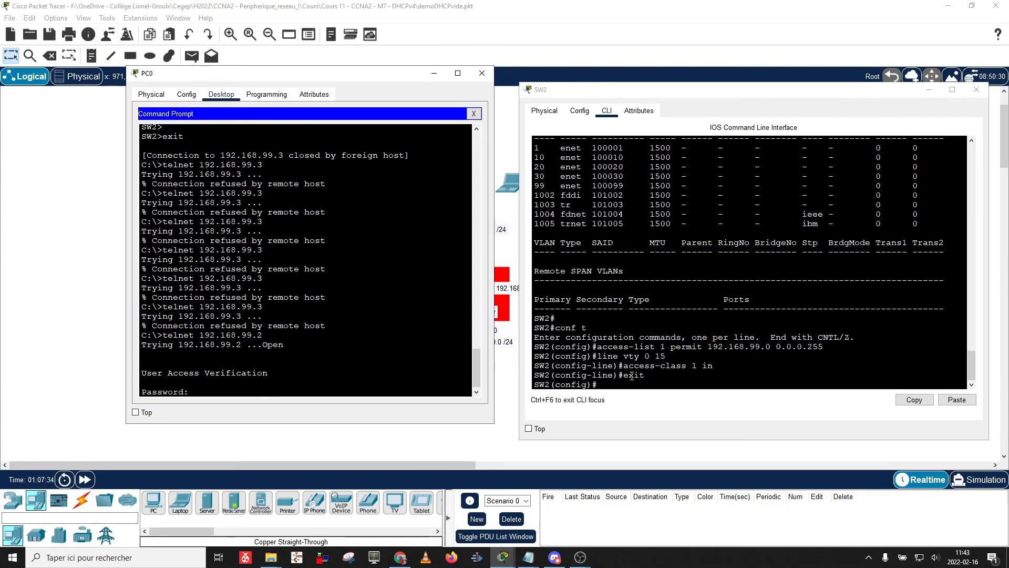
{"action": "left_click", "coordinate": [434, 73]}
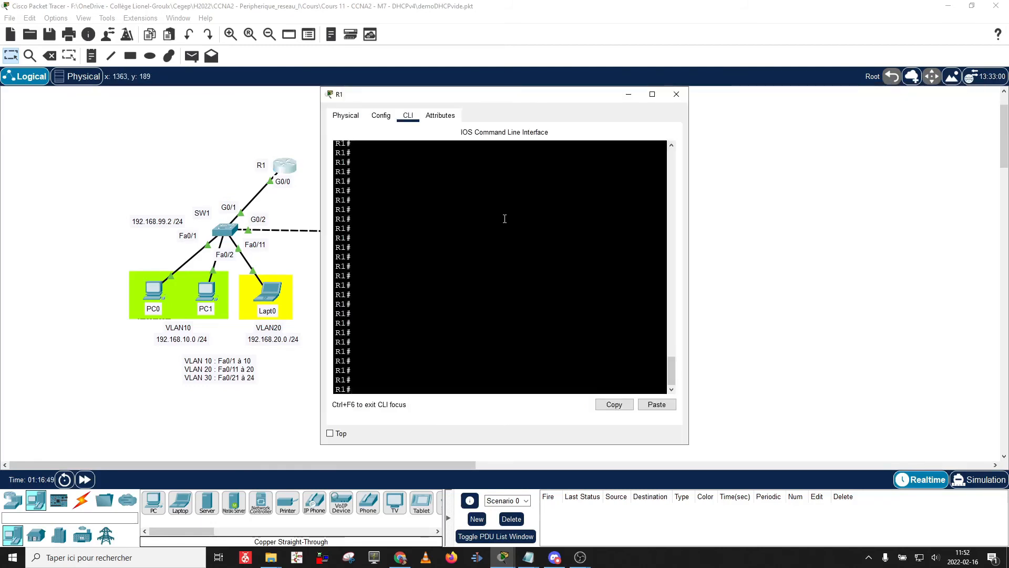
On R1, enter conf t and create access-list 1 permit 192.168.99.0 0.0.0.255.
{"action": "type", "text": "cont"}
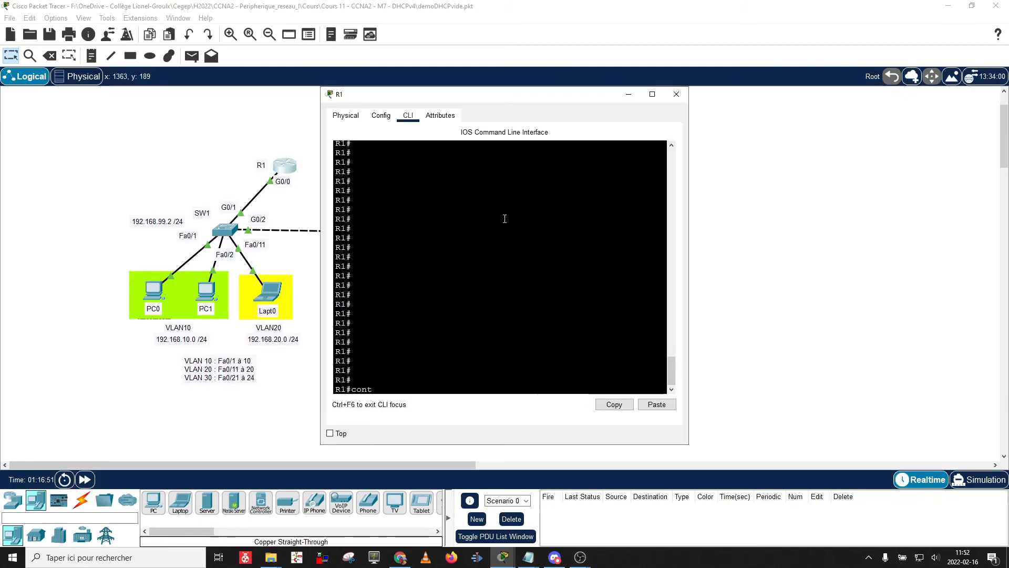
{"action": "key", "text": "BackSpace"}
{"action": "type", "text": "f t"}
{"action": "key", "text": "Return"}
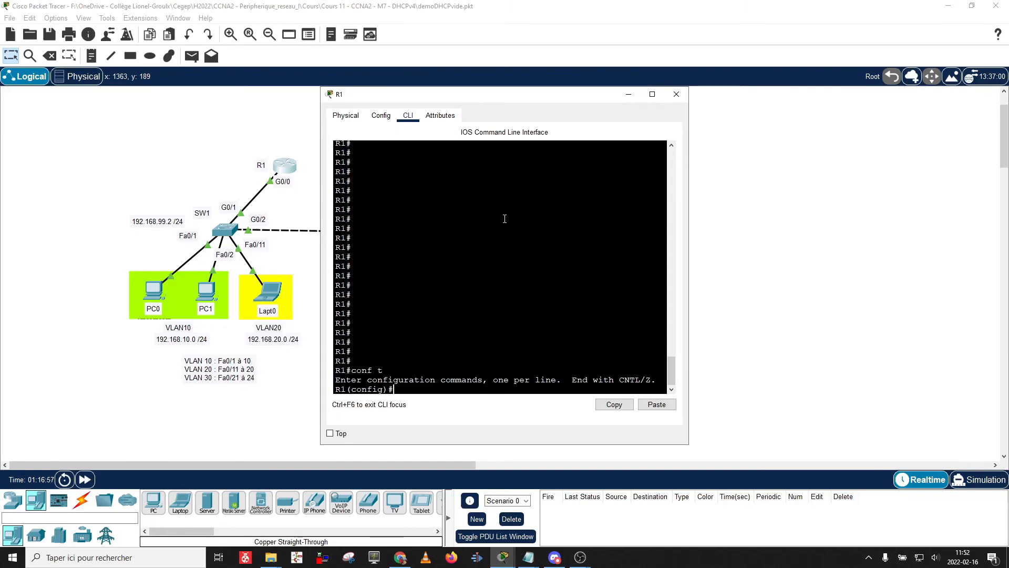
{"action": "type", "text": "access-list"}
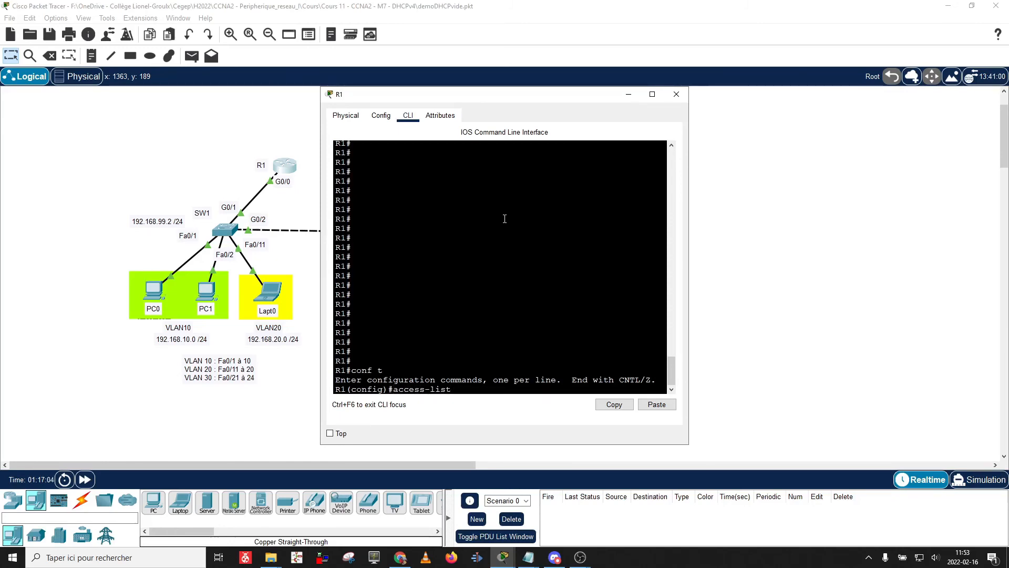
{"action": "type", "text": " 1 permit 19"}
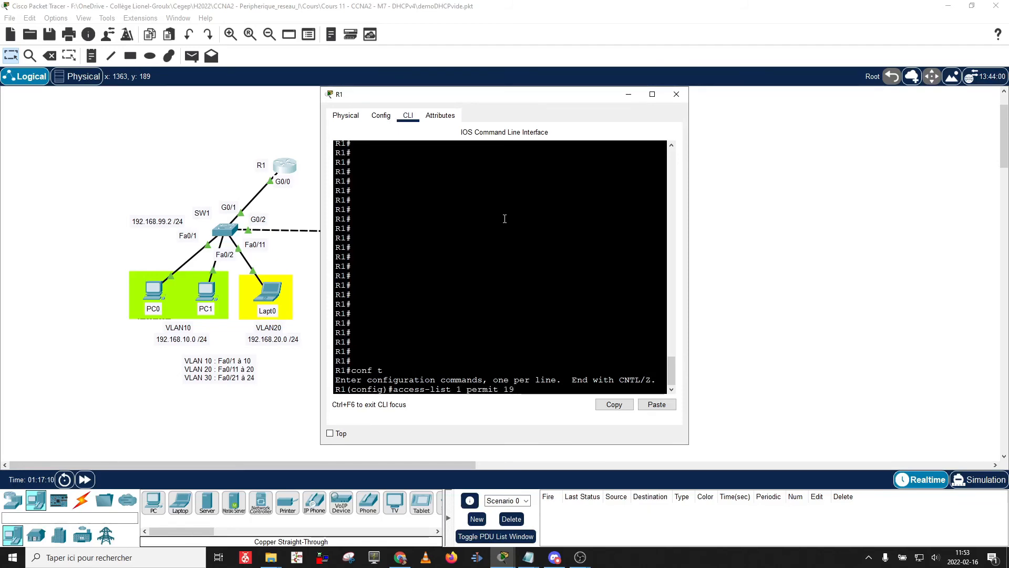
{"action": "type", "text": "2.168.99.0"}
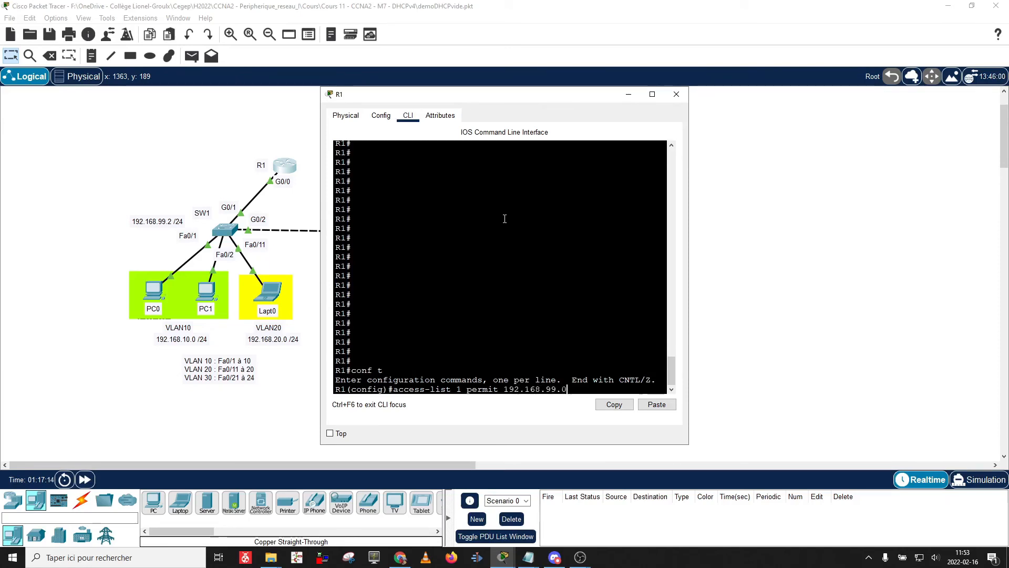
{"action": "type", "text": " 0.0.0.255"}
{"action": "key", "text": "Return"}
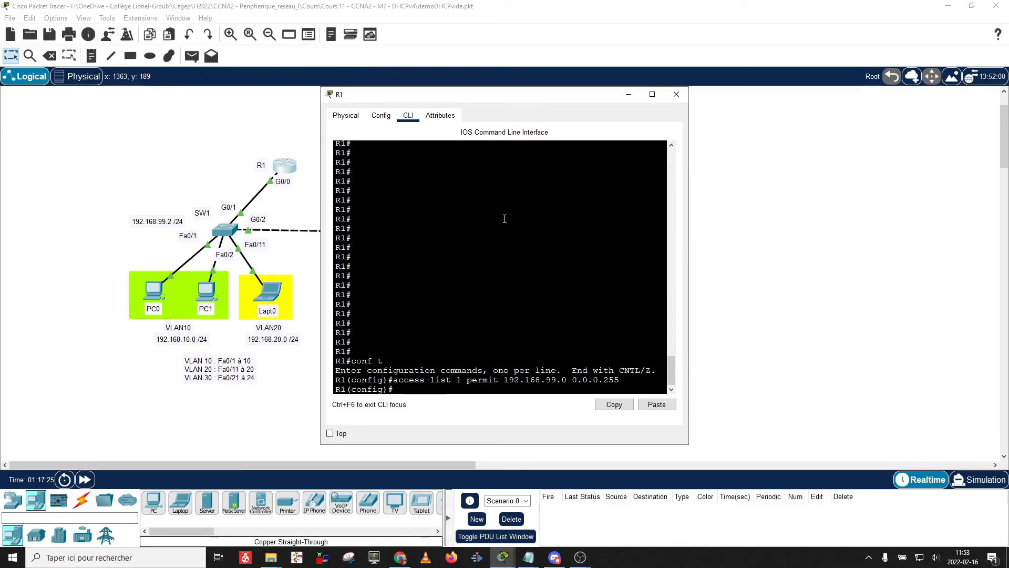
Apply ip access-group 1 out on subinterface g0/0.99, then exit.
{"action": "type", "text": "int g0/0.99"}
{"action": "key", "text": "Return"}
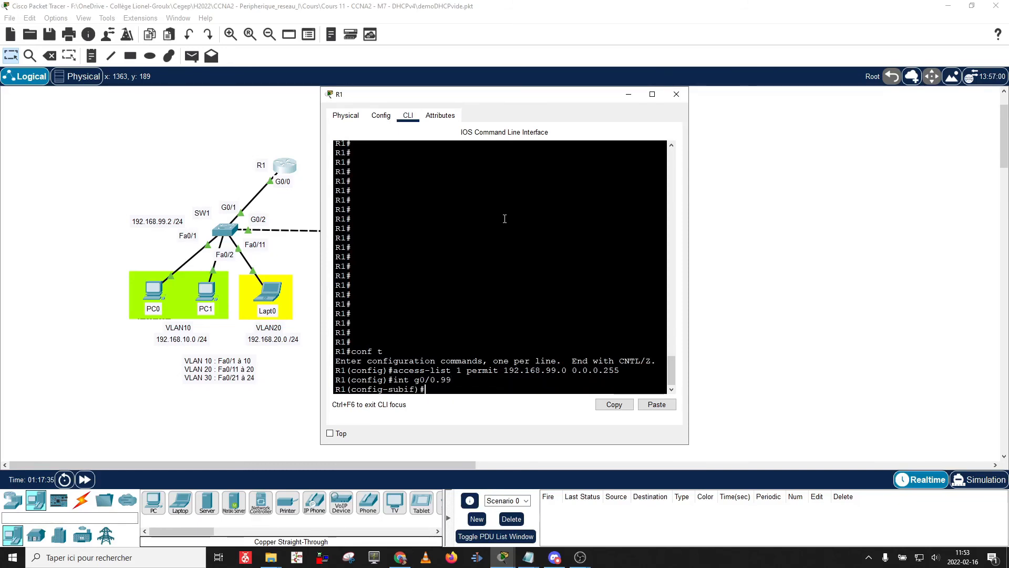
{"action": "type", "text": "ip acc"}
{"action": "key", "text": "Tab"}
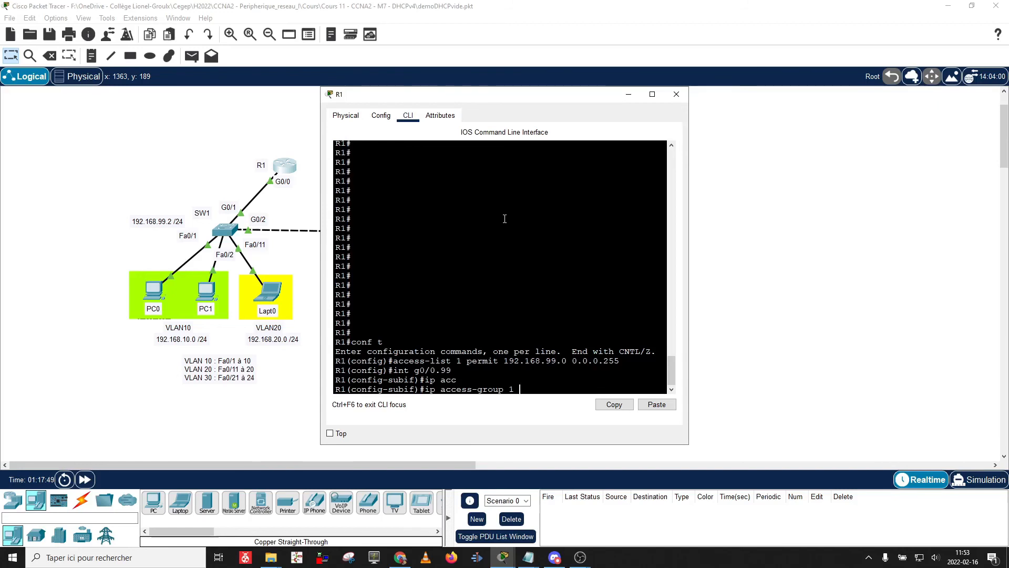
{"action": "type", "text": "out"}
{"action": "key", "text": "Return"}
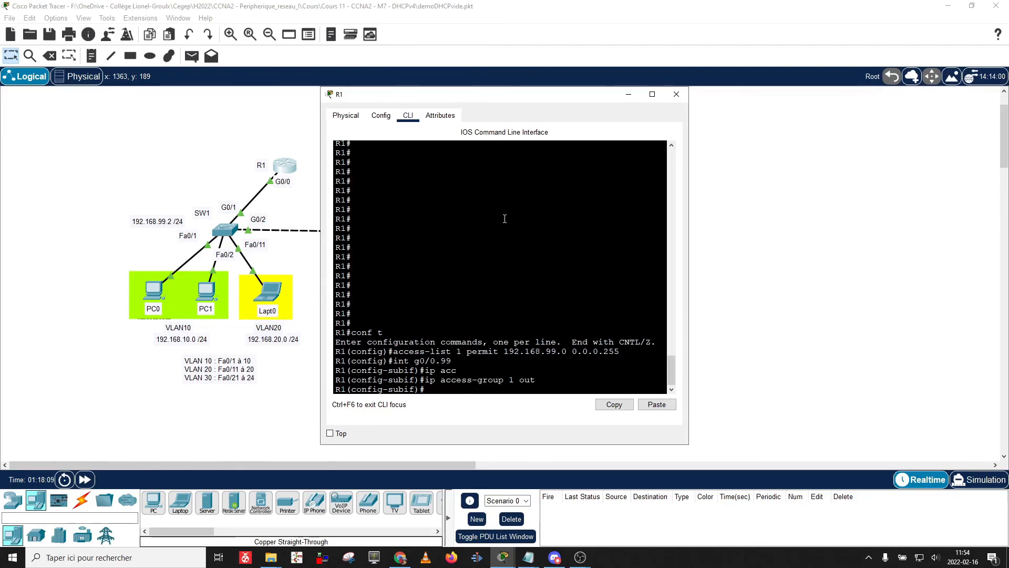
{"action": "type", "text": "exit"}
{"action": "key", "text": "Return"}
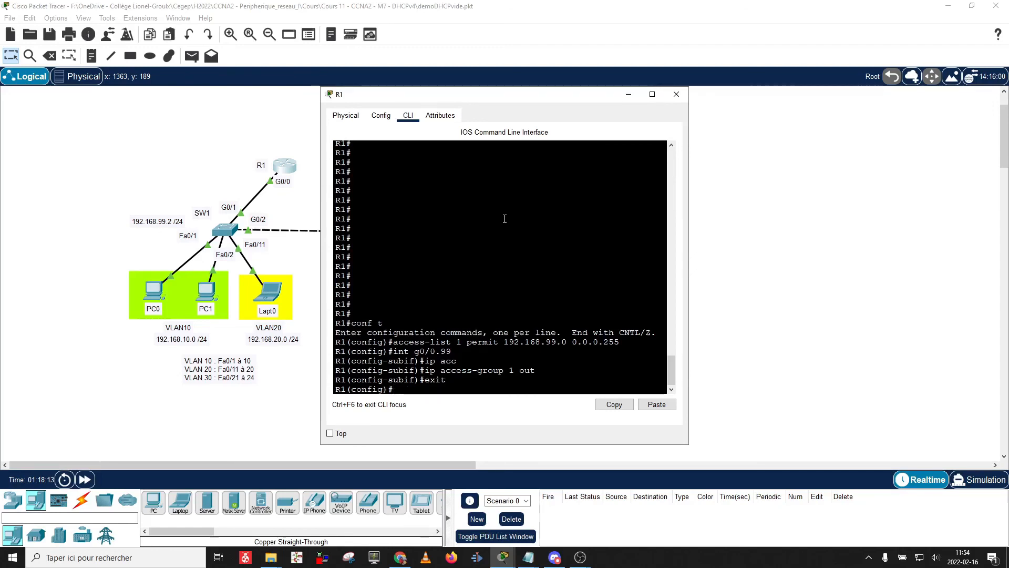
Rerun telnet 192.168.99.2 from PC0 twice; both attempts time out with 'remote host not responding'.
{"action": "left_click_drag", "start_coordinate": [476, 95], "coordinate": [750, 83]}
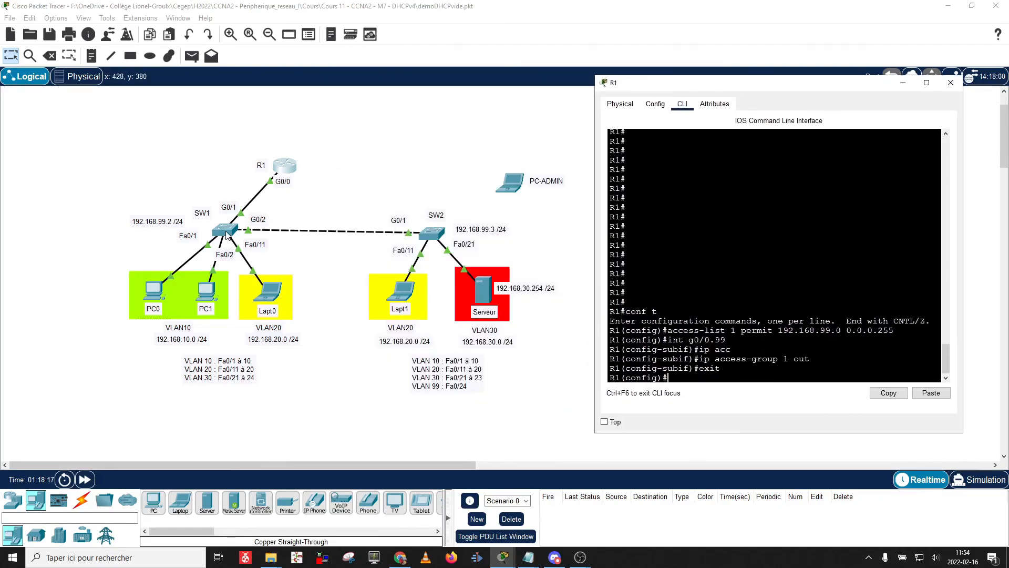
{"action": "left_click", "coordinate": [156, 299]}
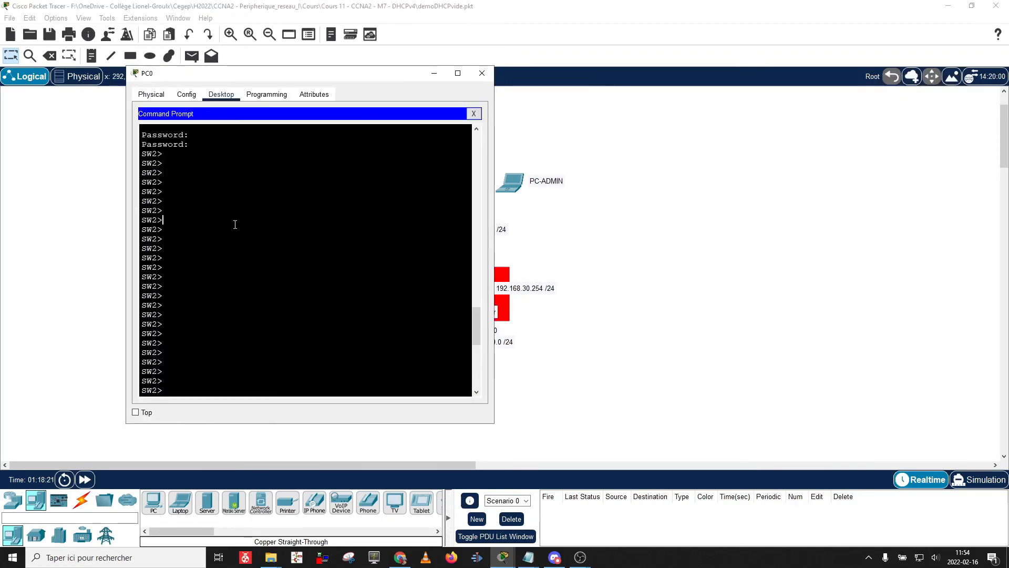
{"action": "key", "text": "Up"}
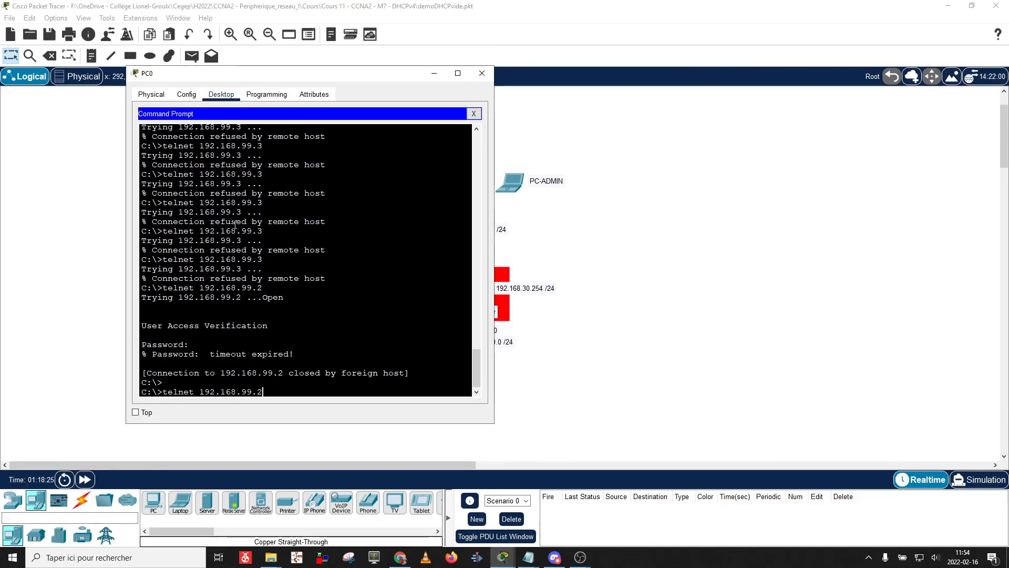
{"action": "key", "text": "Return"}
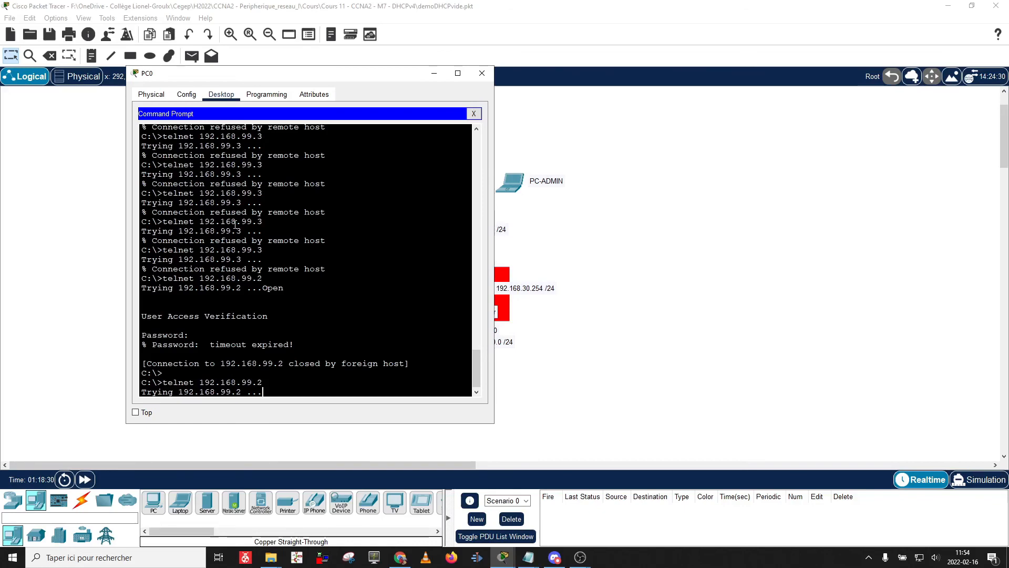
{"action": "left_click_drag", "start_coordinate": [316, 73], "coordinate": [712, 53]}
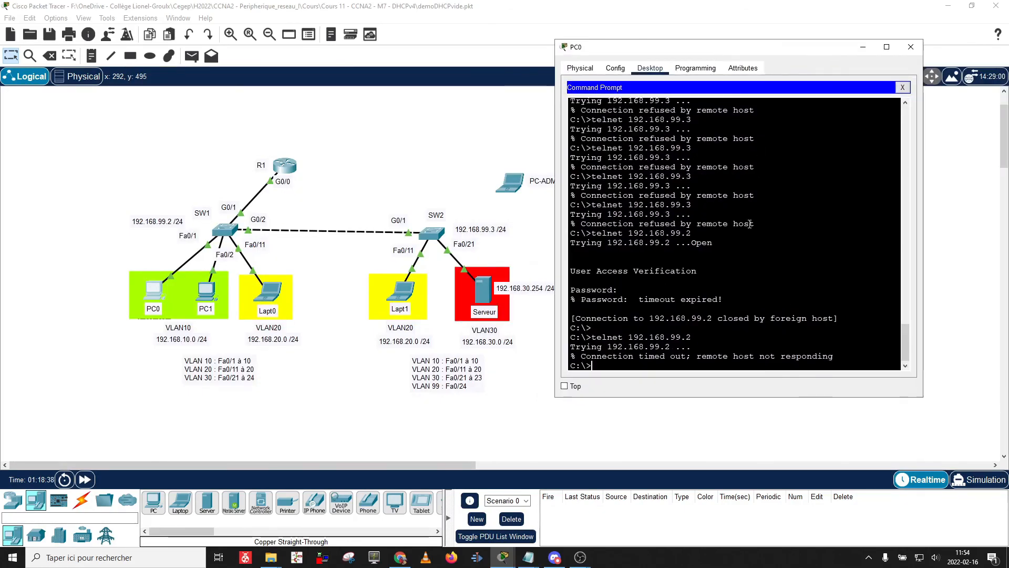
{"action": "key", "text": "Up"}
{"action": "key", "text": "Return"}
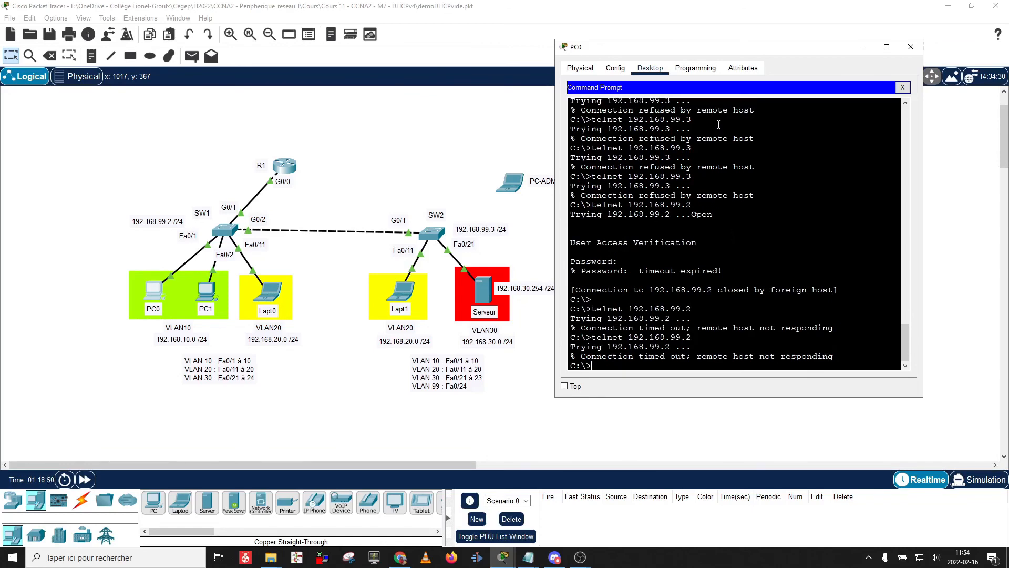
Connect SW2's FastEthernet0/24 to PC-ADMIN's FastEthernet0 with a copper straight-through cable.
{"action": "left_click", "coordinate": [911, 46]}
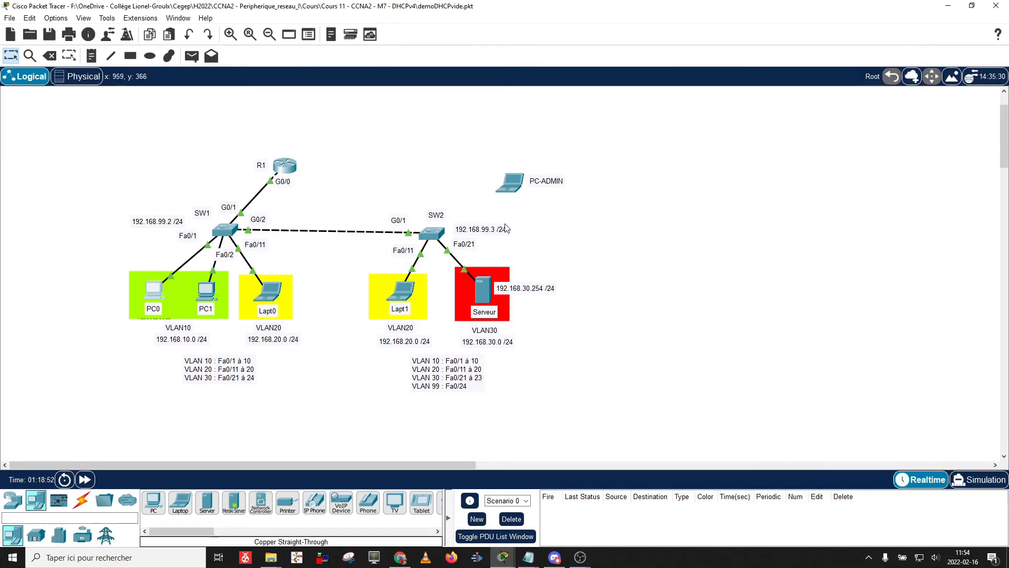
{"action": "left_click_drag", "start_coordinate": [508, 188], "coordinate": [493, 188]}
{"action": "left_click", "coordinate": [81, 499]}
{"action": "left_click", "coordinate": [212, 507]}
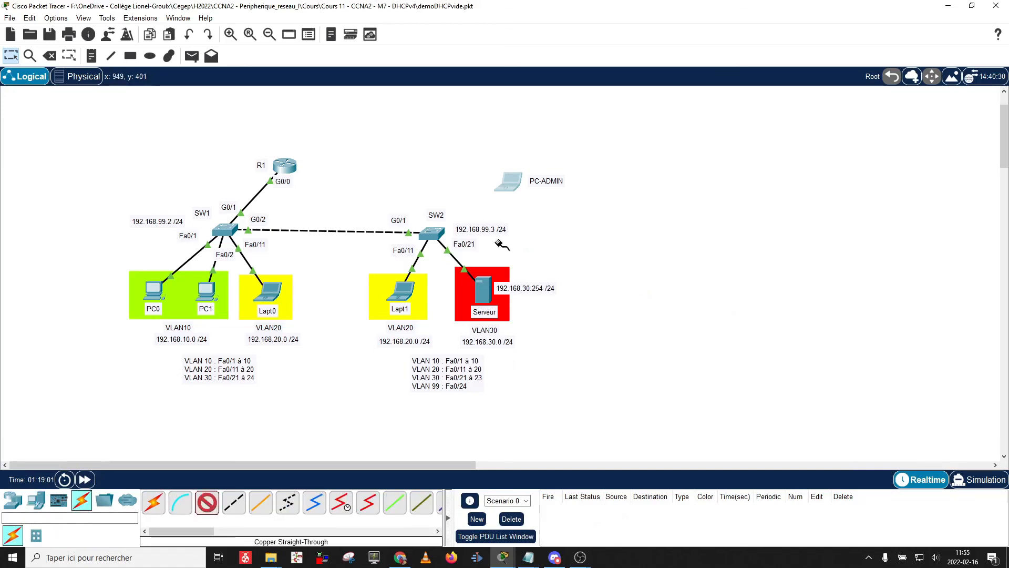
{"action": "left_click", "coordinate": [429, 231]}
{"action": "left_click", "coordinate": [464, 493]}
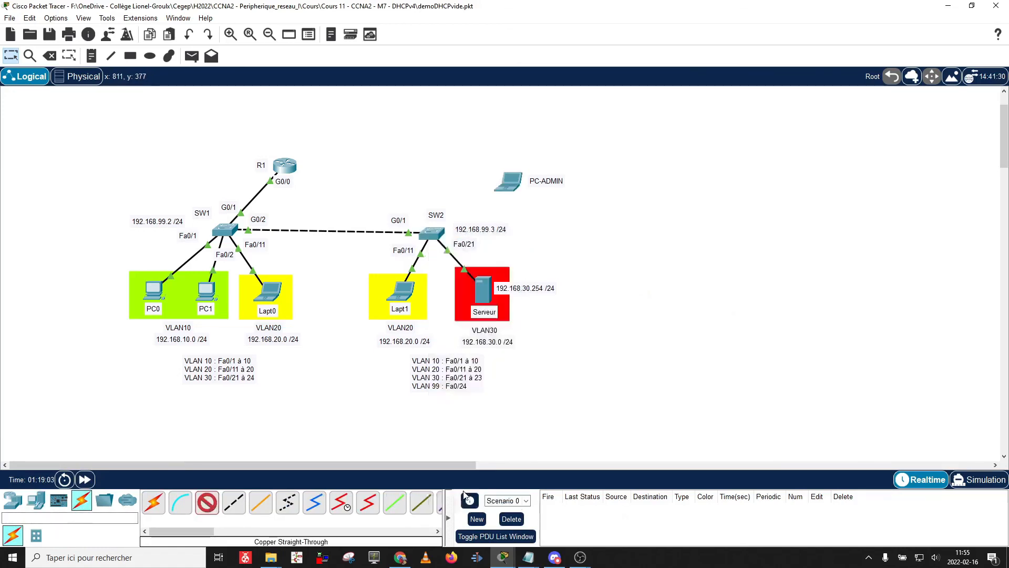
{"action": "left_click", "coordinate": [514, 179]}
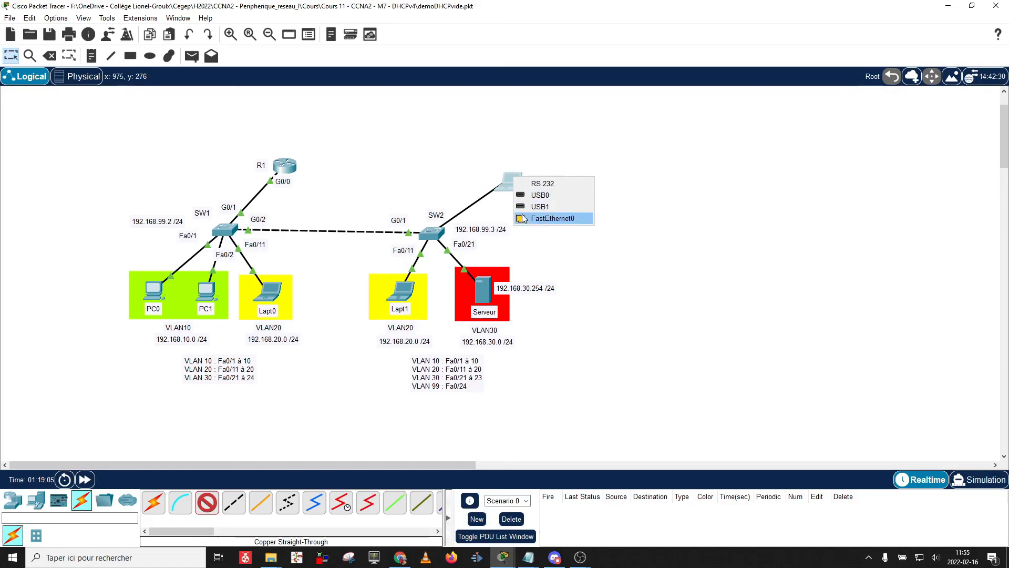
{"action": "left_click", "coordinate": [551, 218]}
Give PC-ADMIN IP 192.168.99.100, mask 255.255.255.0 and default gateway 192.168.99.1.
{"action": "left_click", "coordinate": [514, 181]}
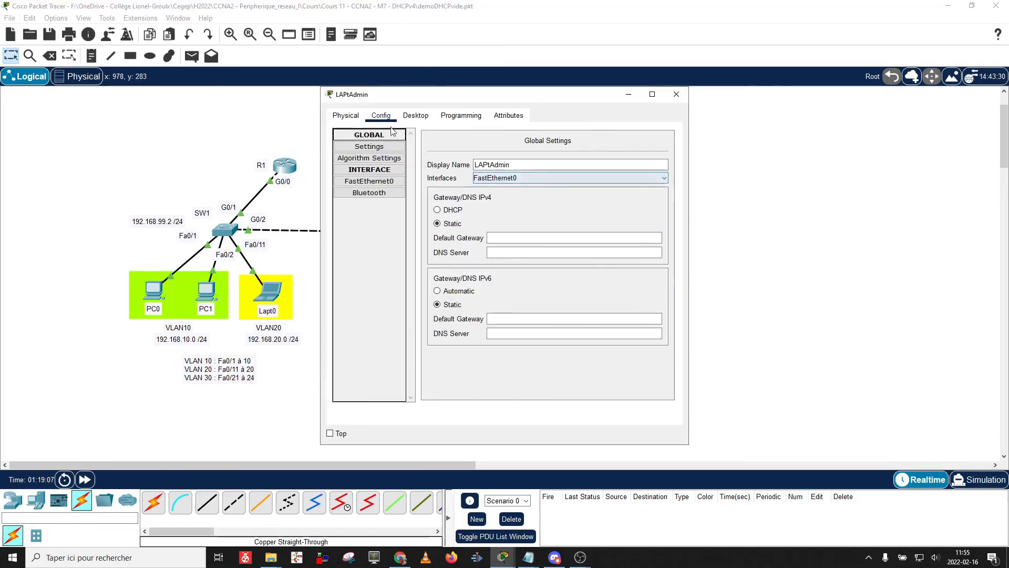
{"action": "left_click", "coordinate": [415, 115]}
{"action": "left_click", "coordinate": [377, 170]}
{"action": "left_click", "coordinate": [476, 193]}
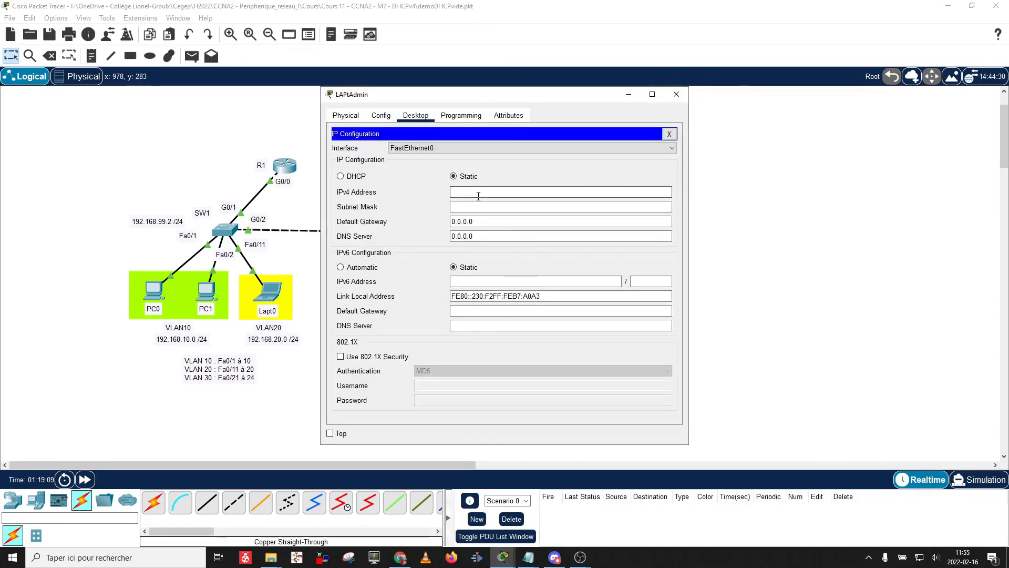
{"action": "type", "text": "192.16"}
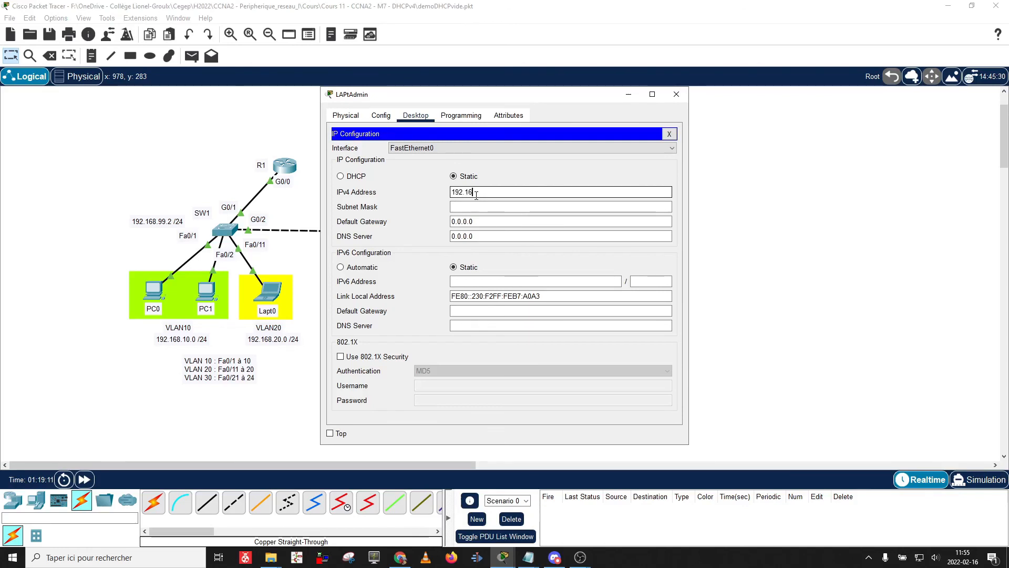
{"action": "type", "text": "8.99.100"}
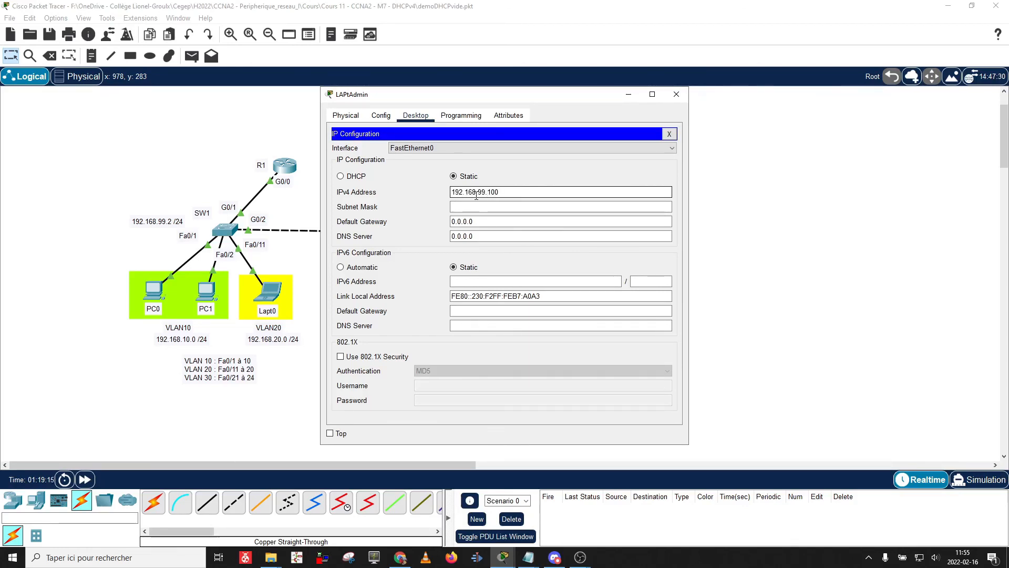
{"action": "key", "text": "Tab"}
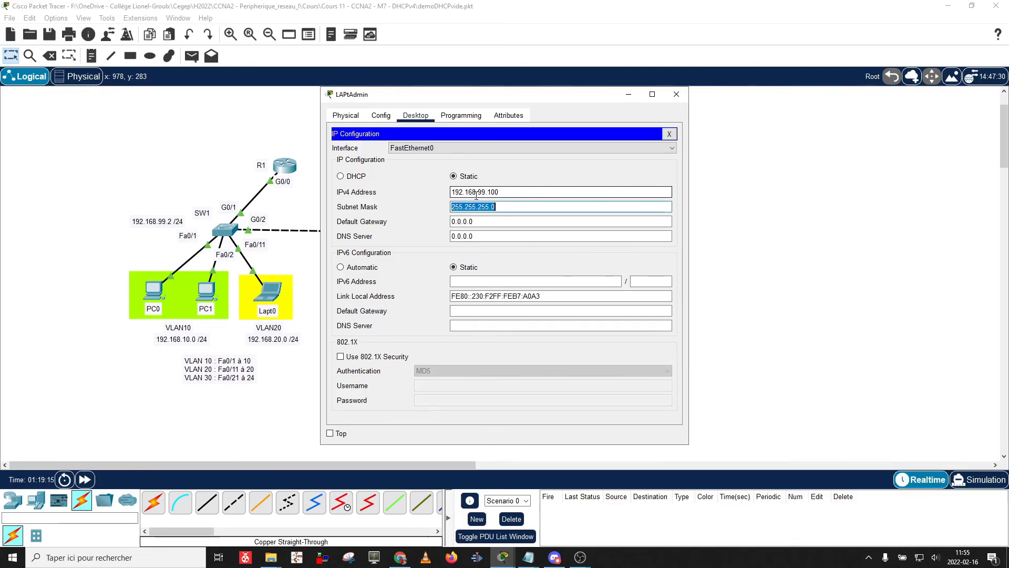
{"action": "key", "text": "Tab"}
{"action": "type", "text": "19"}
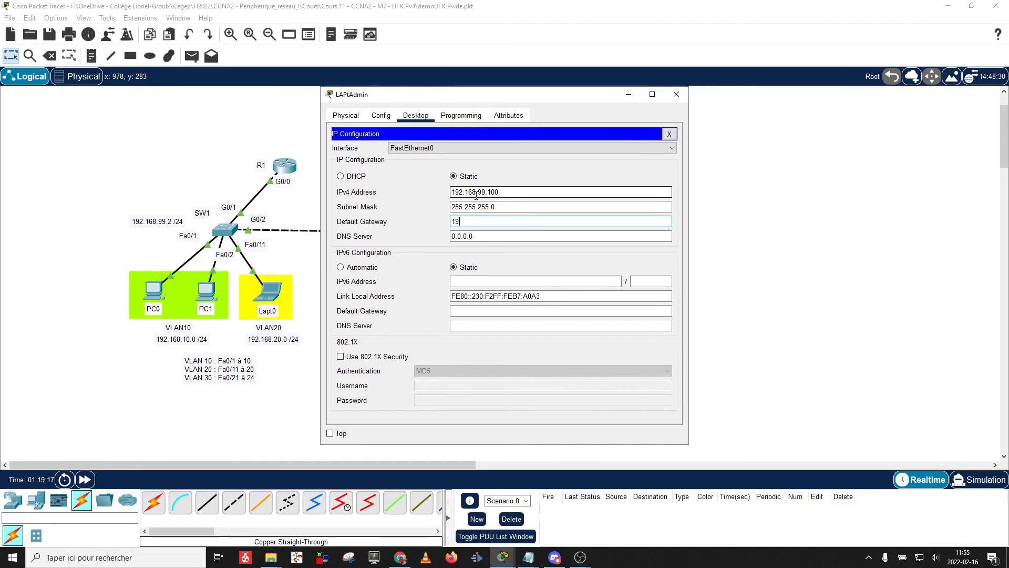
{"action": "type", "text": "2.168.99.1"}
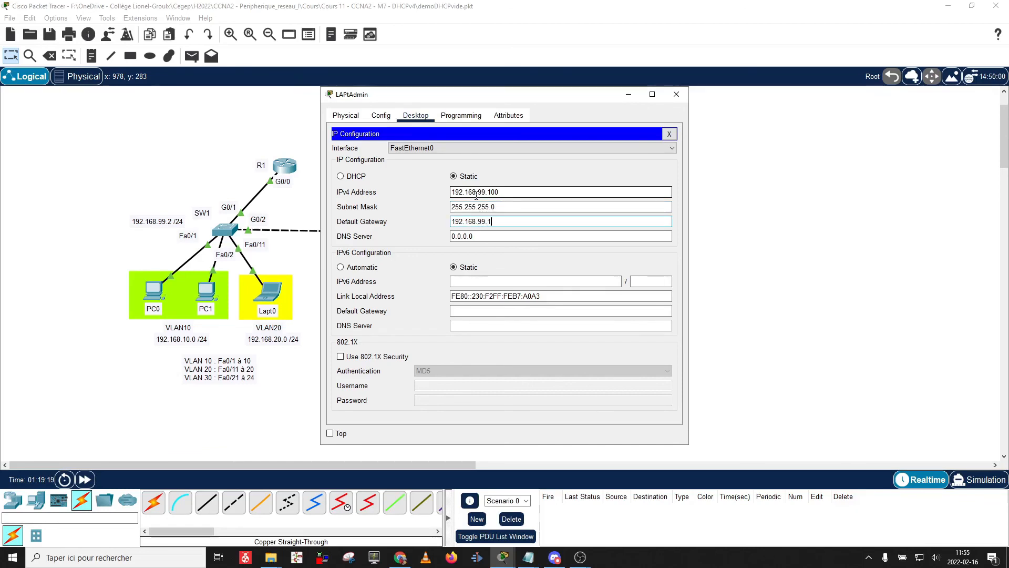
{"action": "left_click", "coordinate": [669, 135]}
{"action": "left_click", "coordinate": [543, 156]}
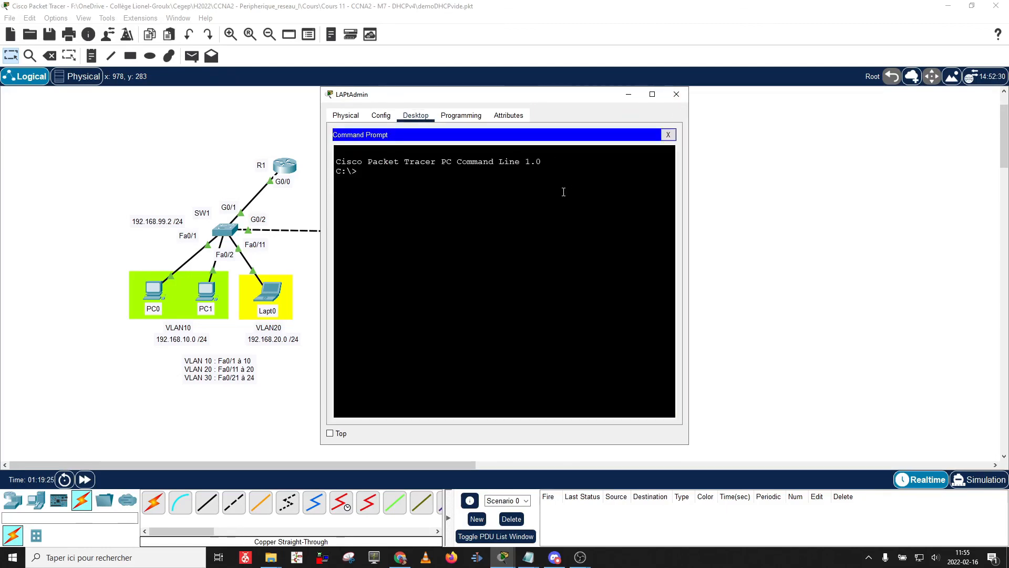
Run telnet 192.168.99.2 from PC-ADMIN's prompt, then move the window aside to reveal the topology.
{"action": "key", "text": "Return"}
{"action": "key", "text": "Return"}
{"action": "type", "text": "telnet 192.1"}
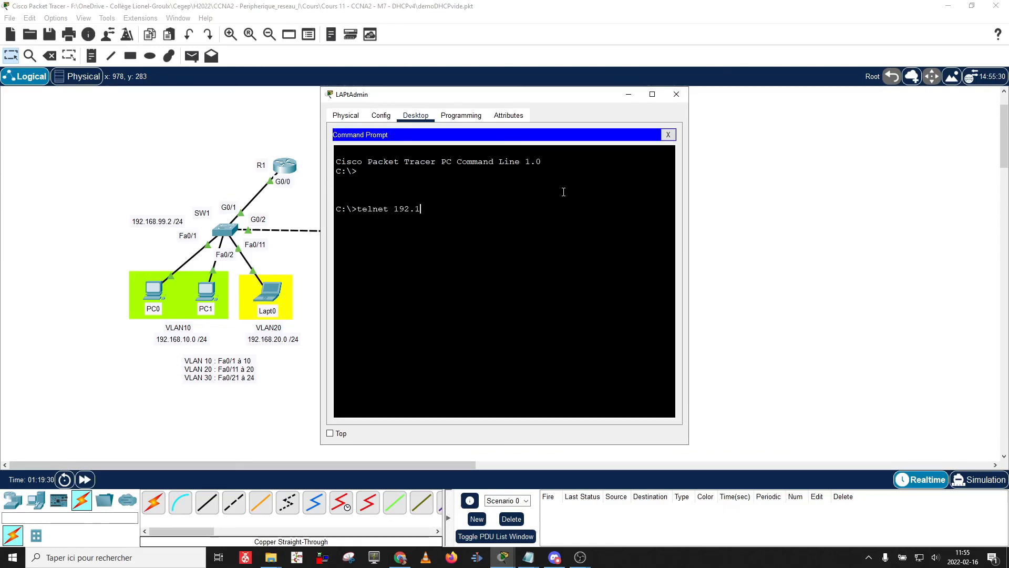
{"action": "type", "text": "68.99.2"}
{"action": "key", "text": "Return"}
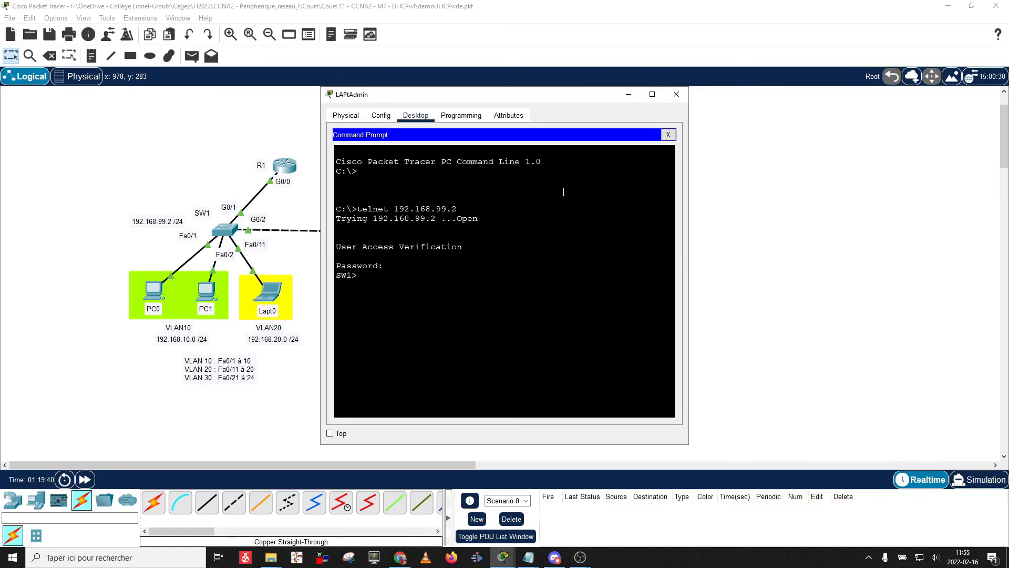
{"action": "left_click_drag", "start_coordinate": [482, 98], "coordinate": [779, 95]}
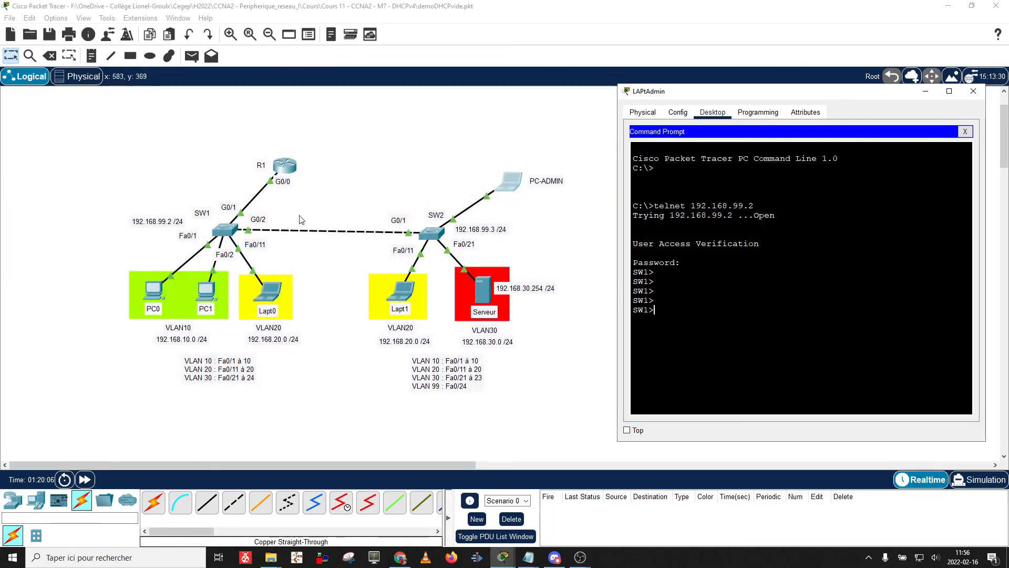
On R1's CLI, highlight access-list 1 permitting 192.168.99.0 and the 'ip access-group 1 out' line.
{"action": "left_click", "coordinate": [283, 168]}
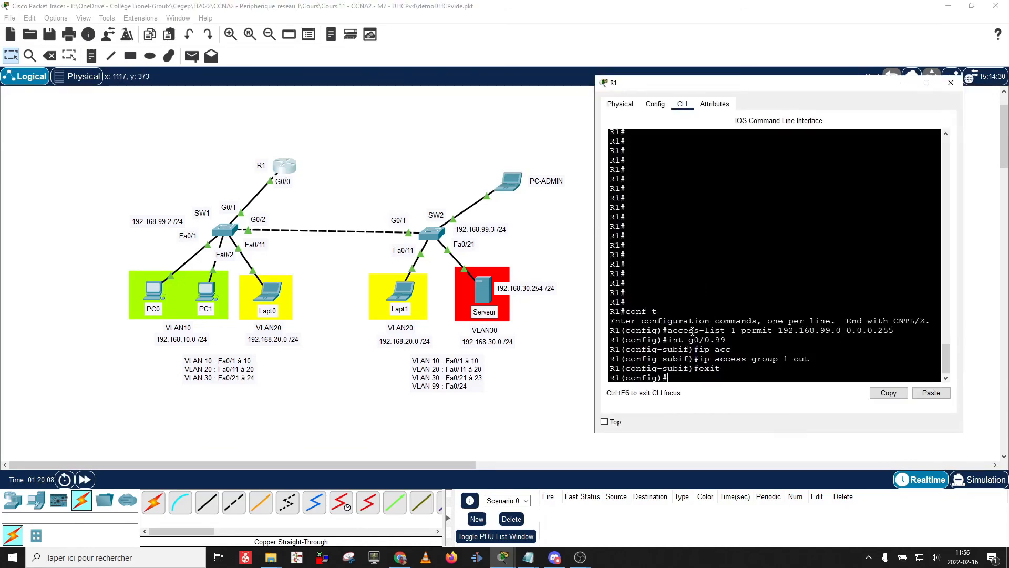
{"action": "left_click_drag", "start_coordinate": [665, 332], "coordinate": [903, 329]}
{"action": "left_click", "coordinate": [784, 336]}
{"action": "left_click_drag", "start_coordinate": [773, 331], "coordinate": [842, 329]}
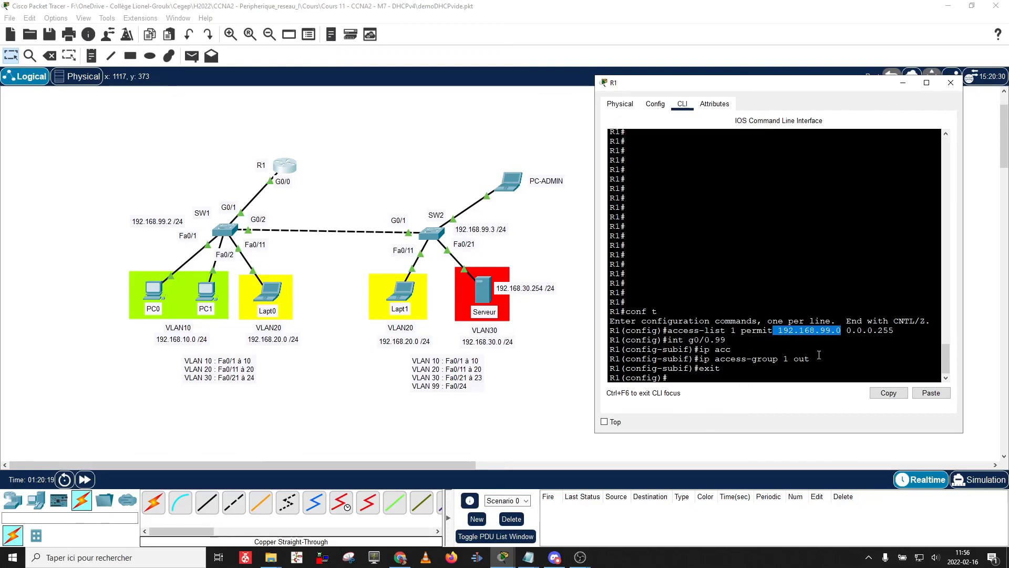
{"action": "left_click_drag", "start_coordinate": [814, 359], "coordinate": [732, 349]}
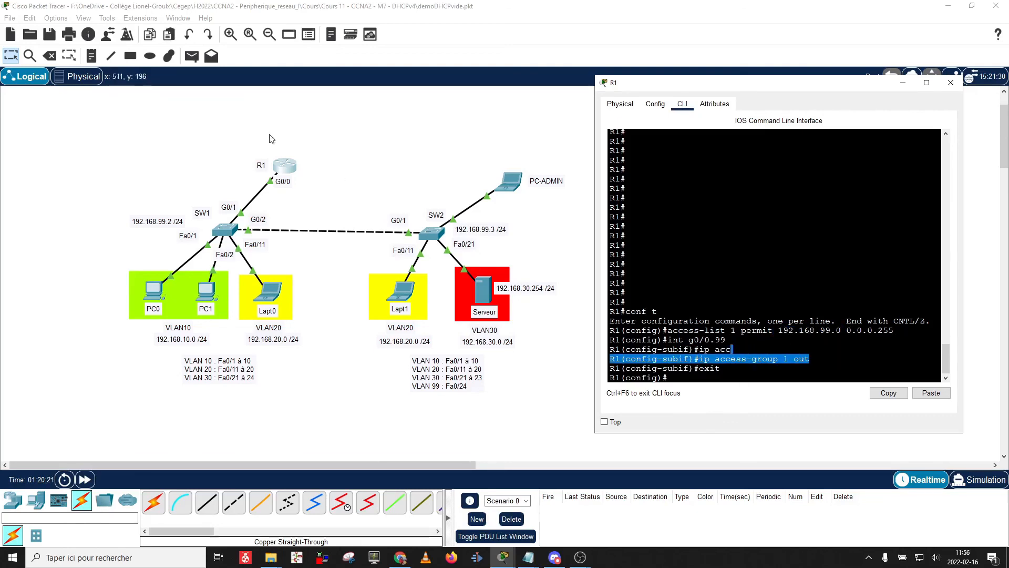